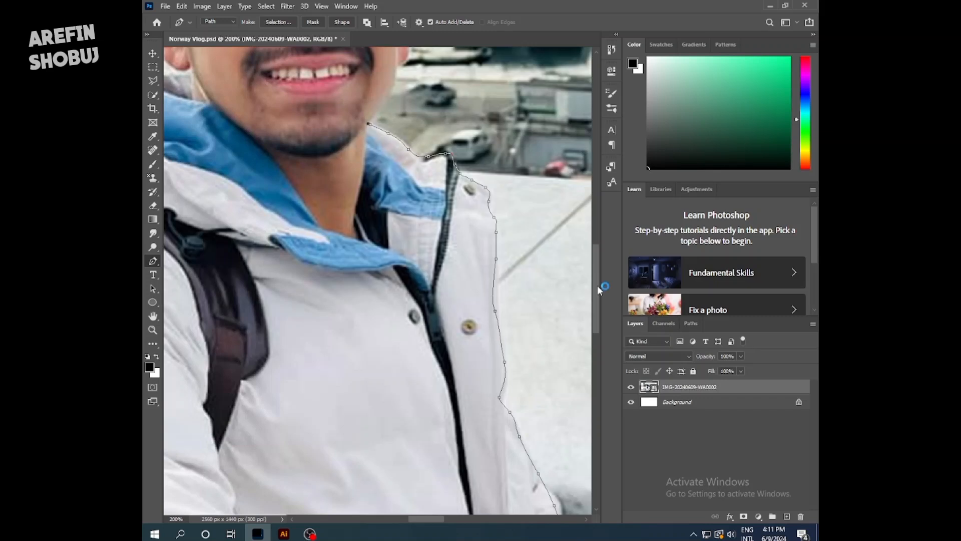
Continue the pen path from the jacket collar up along the man's jaw, ear and sunglasses to his temple
left_click_drag(598, 283, 598, 263)
left_click_drag(384, 211, 397, 177)
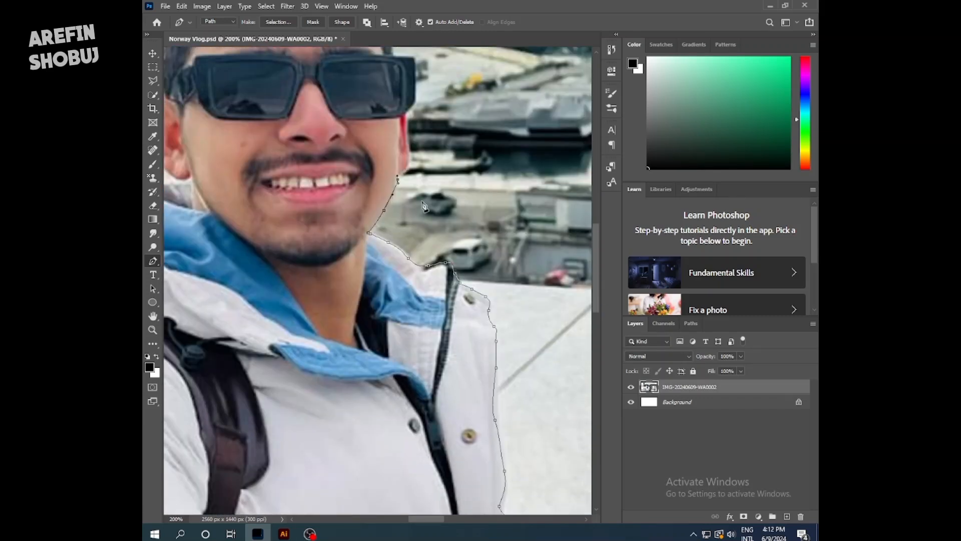
scroll(423, 205, "up", 3)
scroll(403, 341, "down", 1)
left_click_drag(406, 254, 399, 207)
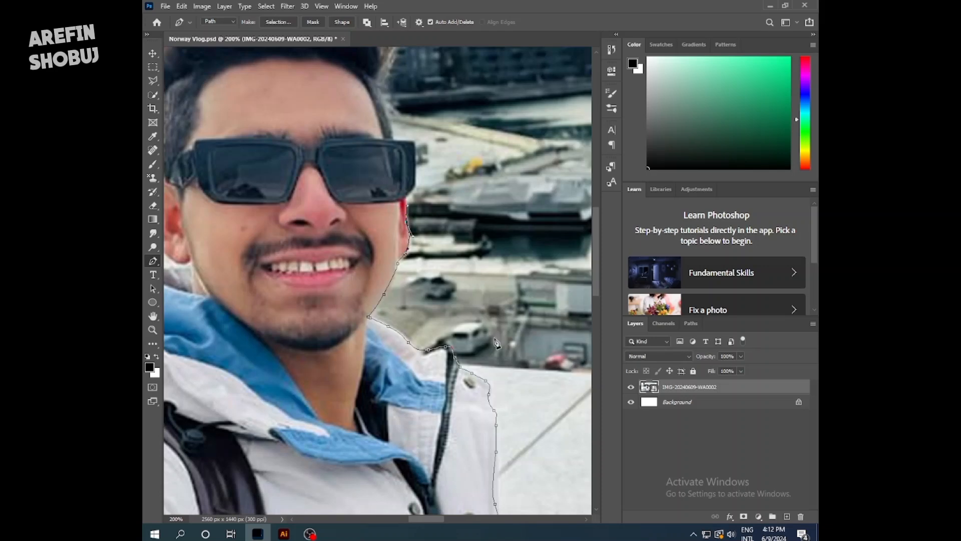
left_click(414, 186)
left_click_drag(414, 142, 408, 136)
scroll(532, 230, "up", 5)
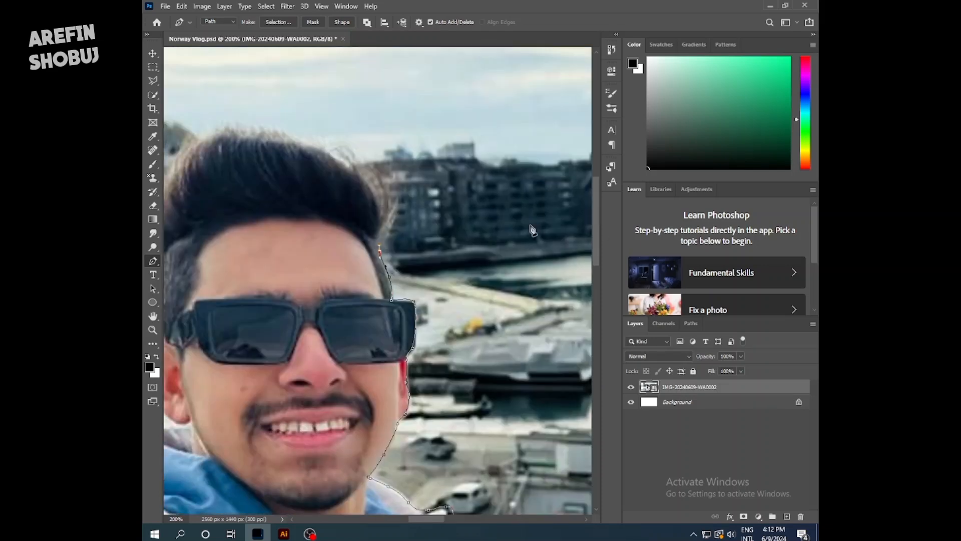
Extend the pen path over the top of the hair and down its other side to the sunglasses arm
left_click(327, 132)
left_click_drag(233, 114, 220, 116)
left_click(182, 132)
scroll(182, 133, "left", 8)
left_click(405, 172)
left_click(392, 210)
left_click_drag(391, 233, 393, 242)
left_click(403, 262)
left_click_drag(401, 303, 404, 309)
left_click(414, 315)
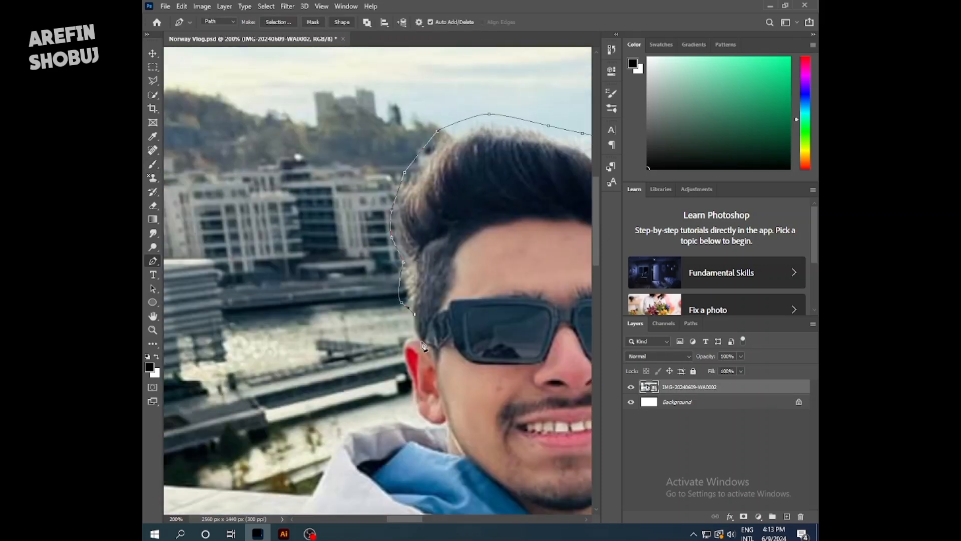
Trace the pen path around the other ear and onto the upper edge of the jacket hood
left_click(422, 341)
left_click(410, 340)
left_click(405, 349)
left_click_drag(411, 375, 415, 383)
left_click_drag(416, 397, 393, 419)
left_click_drag(372, 423, 362, 426)
Trace the pen path down the outer edge of the hood to the shoulder of the striped sleeve
left_click_drag(596, 221, 596, 274)
left_click_drag(346, 158, 339, 166)
left_click_drag(321, 205, 316, 213)
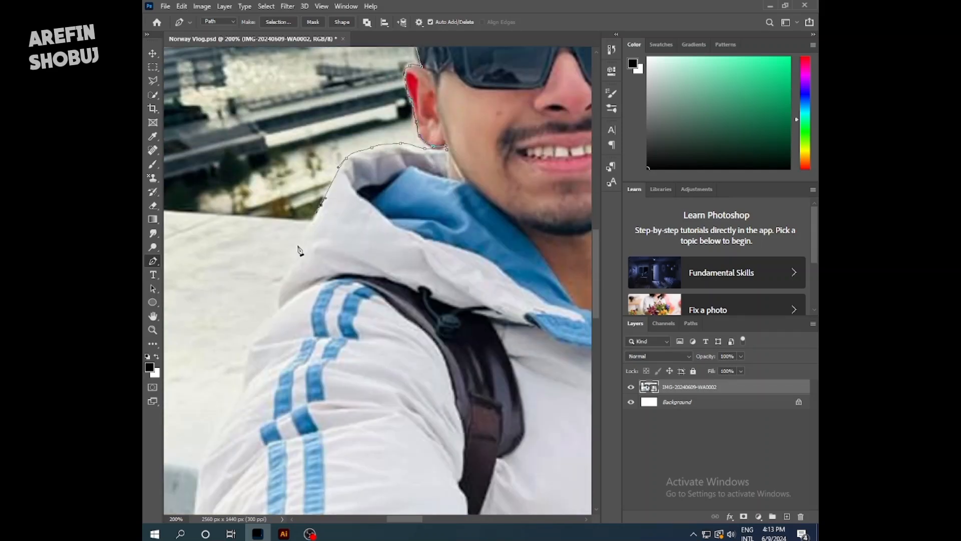
left_click_drag(298, 246, 294, 254)
left_click_drag(284, 278, 282, 286)
left_click_drag(281, 299, 281, 304)
left_click_drag(259, 341, 254, 353)
Continue the pen path down the outer edge of the striped sleeve towards the backpack
left_click_drag(596, 273, 596, 306)
left_click_drag(246, 208, 243, 222)
left_click_drag(216, 261, 209, 271)
left_click_drag(199, 306, 199, 316)
left_click_drag(197, 359, 196, 380)
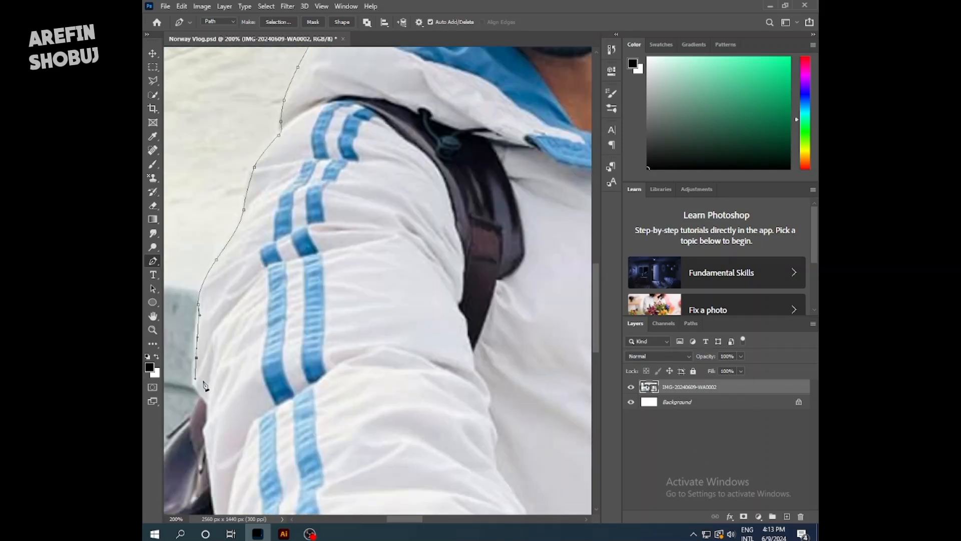
Trace the pen path from the sleeve along the backpack's sloping top edge to its outer corner
left_click_drag(596, 317, 596, 357)
left_click_drag(413, 519, 398, 520)
left_click(386, 193)
left_click_drag(353, 234, 349, 239)
left_click_drag(308, 286, 307, 291)
left_click_drag(302, 302, 303, 306)
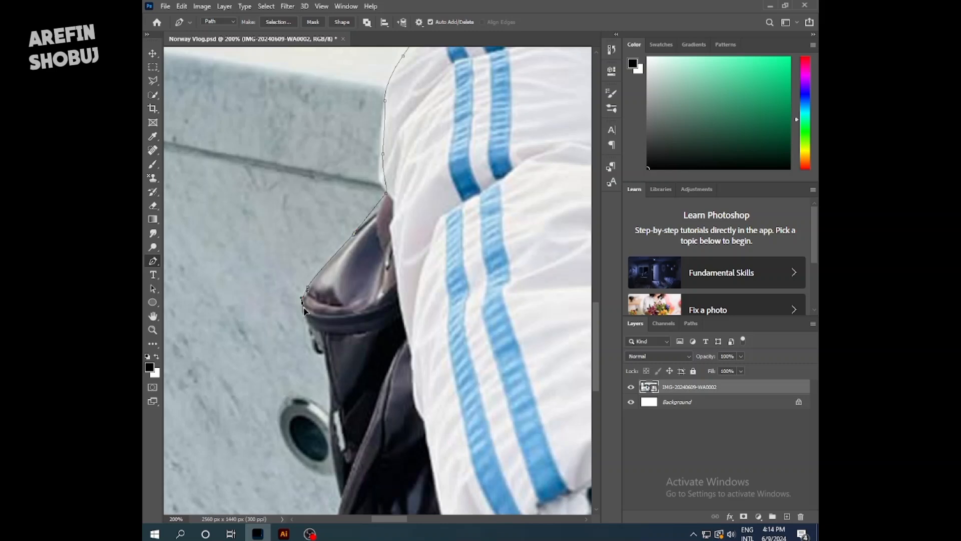
Trace the pen path down the side of the backpack and around the round metal ring beside it
left_click(330, 381)
left_click(331, 388)
left_click(331, 413)
left_click_drag(310, 401, 282, 420)
left_click_drag(302, 462, 340, 467)
left_click_drag(337, 477, 343, 487)
Continue the pen path down the lower backpack and around the protruding black strap end
left_click_drag(597, 346, 596, 398)
left_click_drag(342, 222, 343, 232)
left_click_drag(337, 259, 310, 293)
left_click(312, 297)
left_click(289, 310)
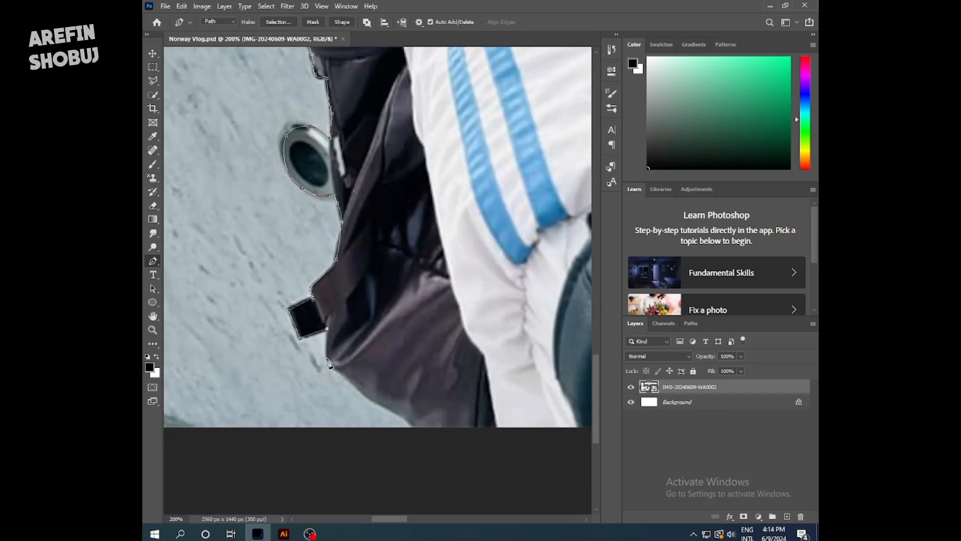
Turn the finished path around the man into a selection
key("ctrl+minus")
key("ctrl+minus")
key("ctrl+minus")
key("ctrl+minus")
right_click(420, 217)
left_click(454, 260)
key("Return")
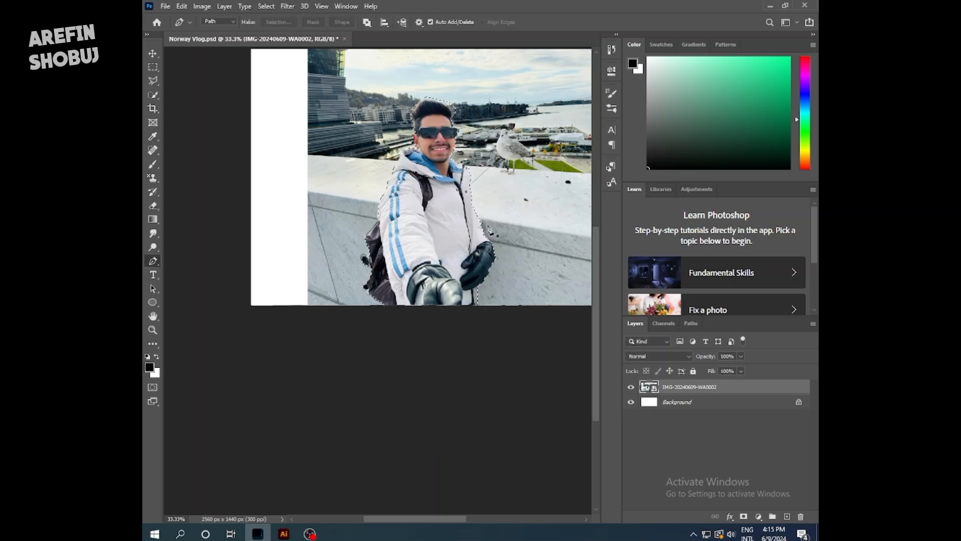
Mask the photo layer with the selection and save the document
left_click(744, 516)
key("ctrl+s")
key("Return")
Open the layer mask in Select and Mask, enable Decontaminate Colors and brush the Refine Edge tool around the hair outline
double_click(673, 387)
left_click(672, 458)
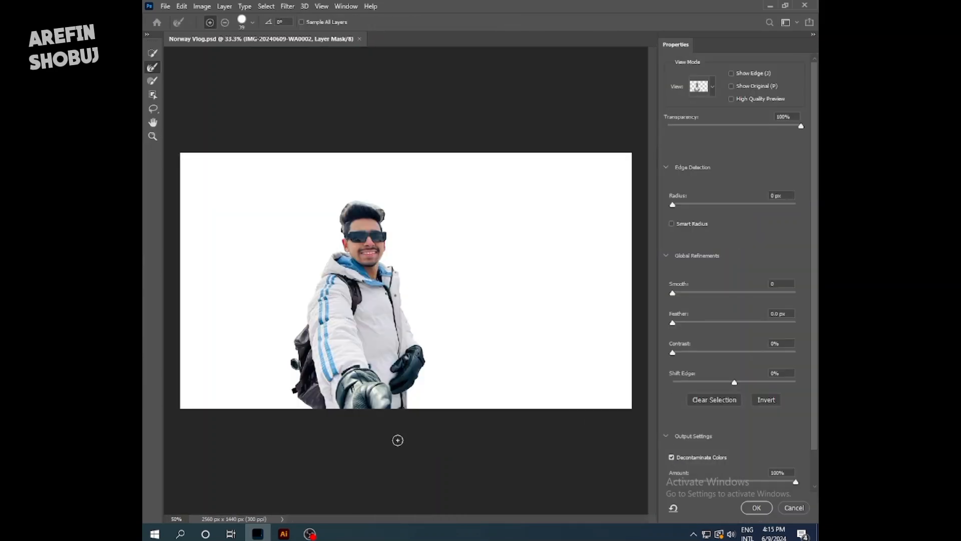
key("ctrl+plus")
key("ctrl+plus")
key("ctrl+plus")
key("ctrl+plus")
key("ctrl+plus")
left_click_drag(652, 295, 651, 193)
key("bracketleft")
mouse_move(598, 131)
left_mouse_down()
mouse_move(329, 94)
mouse_move(251, 347)
left_mouse_up()
mouse_move(631, 145)
left_mouse_down()
mouse_move(631, 260)
mouse_move(616, 273)
left_mouse_up()
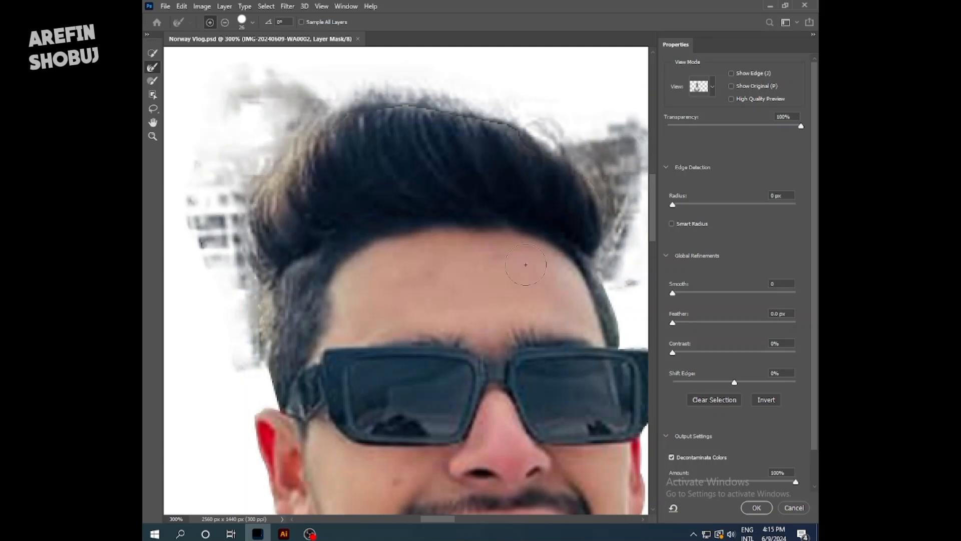
Apply the mask refinement and convert the resulting copy layer to a Smart Object
key("ctrl+minus")
scroll(792, 493, "down", 2)
left_click(756, 507)
right_click(714, 389)
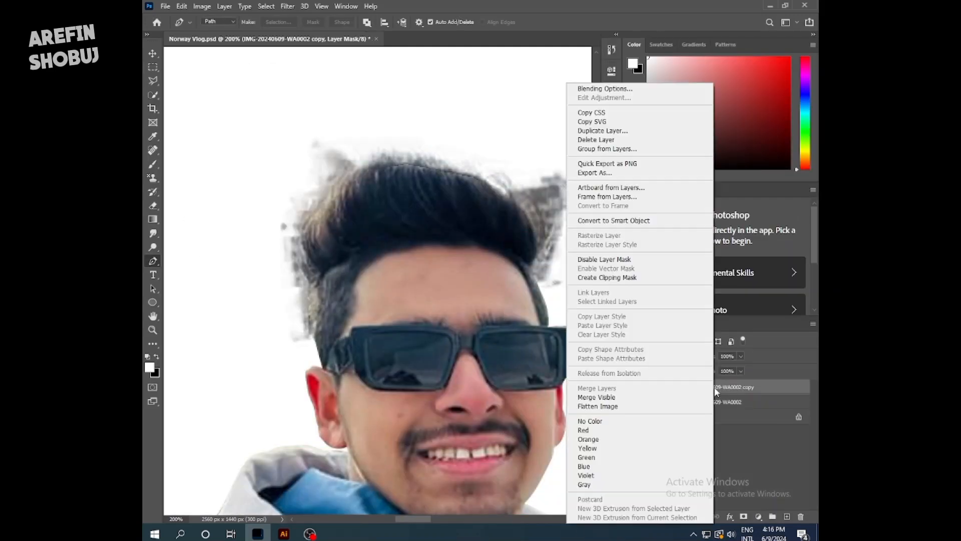
left_click(651, 220)
Set the Eraser's flow to 30% and rasterize the smart object copy layer so it can be erased
left_click(153, 206)
left_click(409, 22)
left_click_drag(412, 35, 376, 36)
left_click(487, 65)
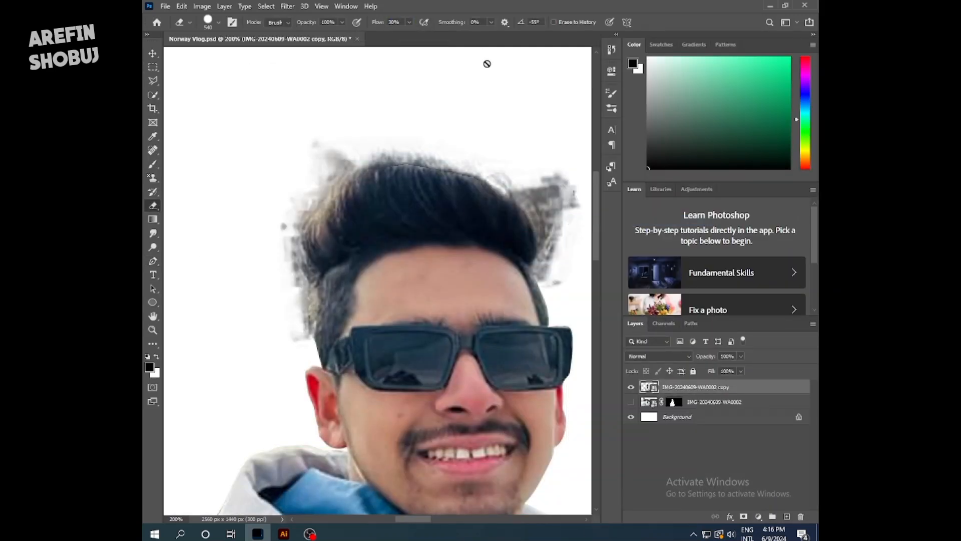
left_click(487, 64)
key("Return")
Reduce the eraser to 55 px and erase the leftover background on both sides of the hair
left_click_drag(336, 269, 146, 268)
mouse_move(502, 210)
left_mouse_down()
mouse_move(421, 209)
mouse_move(431, 45)
left_mouse_up()
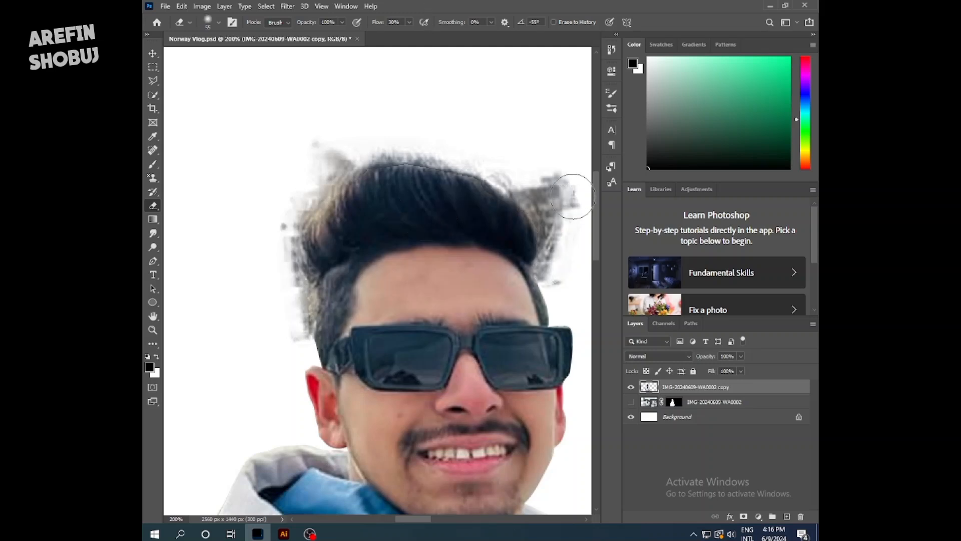
left_click_drag(574, 195, 541, 172)
mouse_move(325, 156)
left_mouse_down()
mouse_move(277, 238)
mouse_move(290, 313)
left_mouse_up()
Erase more of the remaining background haze around the hair with a smaller eraser
key("ctrl+plus")
left_click_drag(412, 519, 429, 519)
left_click_drag(393, 229, 377, 233)
mouse_move(414, 164)
left_mouse_down()
mouse_move(415, 206)
mouse_move(355, 275)
mouse_move(347, 138)
mouse_move(335, 136)
left_mouse_up()
left_click_drag(438, 516, 424, 516)
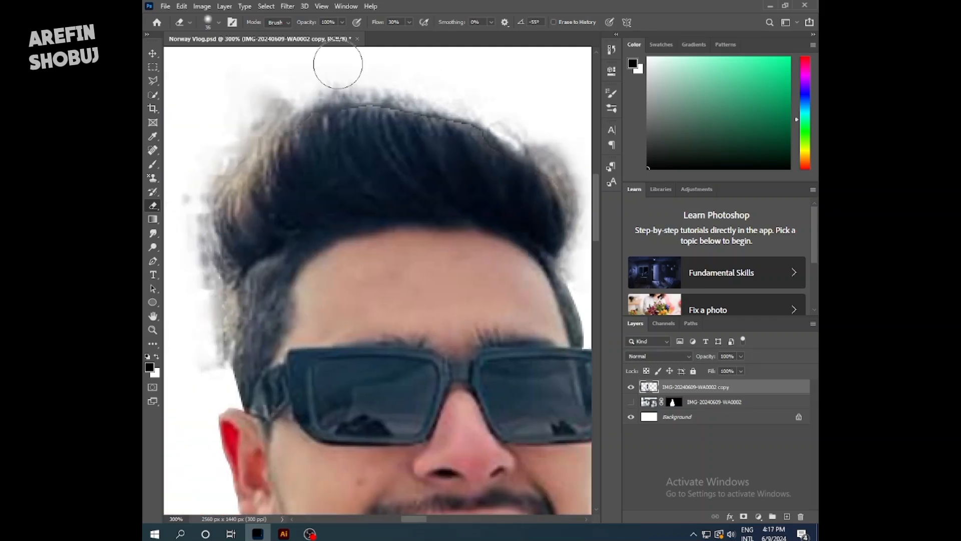
Shrink the eraser brush further and erase the background remnants beside the hair above the man's visible ear
right_click(203, 326)
left_click_drag(274, 355, 267, 355)
left_click_drag(220, 300, 225, 365)
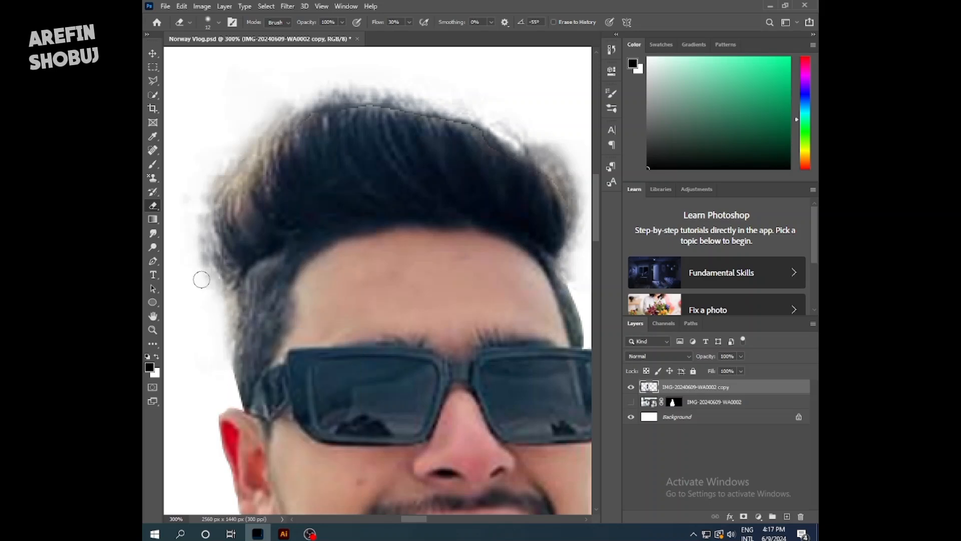
Convert the copy layer to a Smart Object again and rasterize it for the Spot Healing Brush
right_click(711, 387)
left_click(632, 221)
left_click(153, 150)
left_click(500, 98)
left_click(461, 240)
Resize the Spot Healing Brush and heal the thin line along the top of the hair
left_click_drag(401, 135, 350, 143)
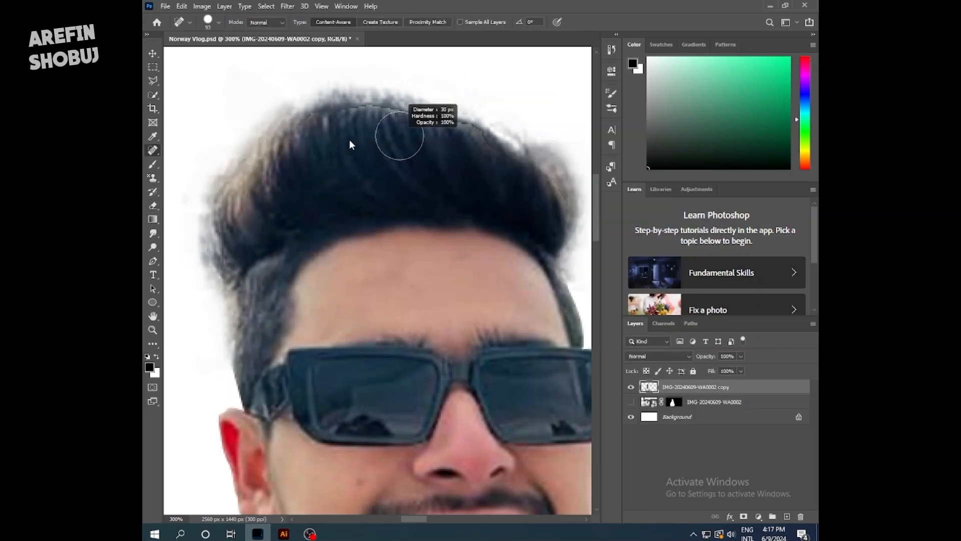
left_click_drag(438, 92, 431, 82)
mouse_move(447, 150)
left_mouse_down()
mouse_move(489, 148)
mouse_move(483, 180)
left_mouse_up()
Smudge the hair edge outward along the crown and the side above the visible ear at 50% strength
left_click(152, 233)
left_click(192, 254)
mouse_move(562, 216)
left_mouse_down()
mouse_move(556, 186)
mouse_move(389, 103)
mouse_move(308, 117)
left_mouse_up()
left_click_drag(254, 230, 240, 185)
left_click_drag(273, 198, 265, 149)
left_click_drag(283, 161, 291, 126)
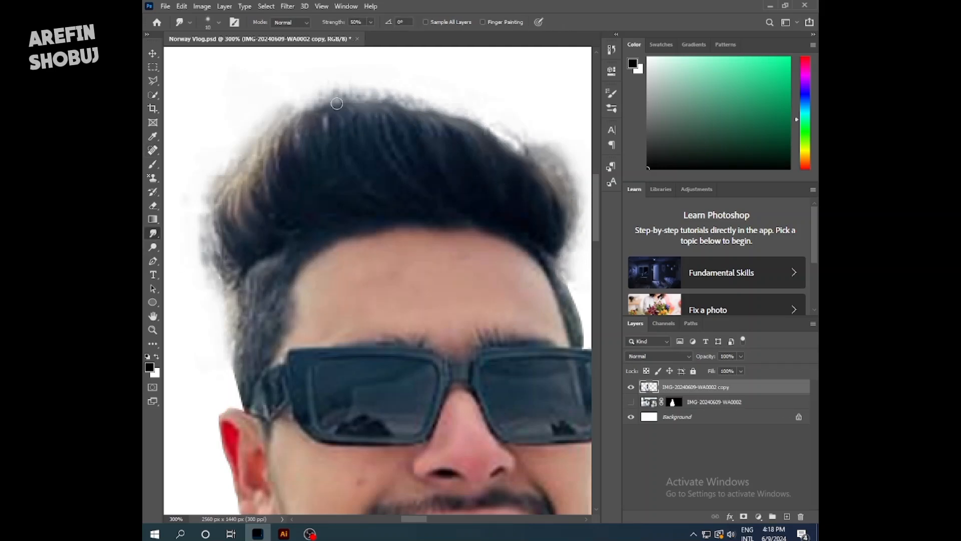
left_click_drag(336, 105, 350, 89)
Smudge the hair edge outward on the opposite side, down to the temple above the sunglasses
left_click_drag(555, 229, 572, 215)
left_click_drag(553, 197, 570, 170)
left_click_drag(526, 144, 550, 137)
left_click_drag(564, 191, 575, 169)
scroll(456, 201, "right", 3)
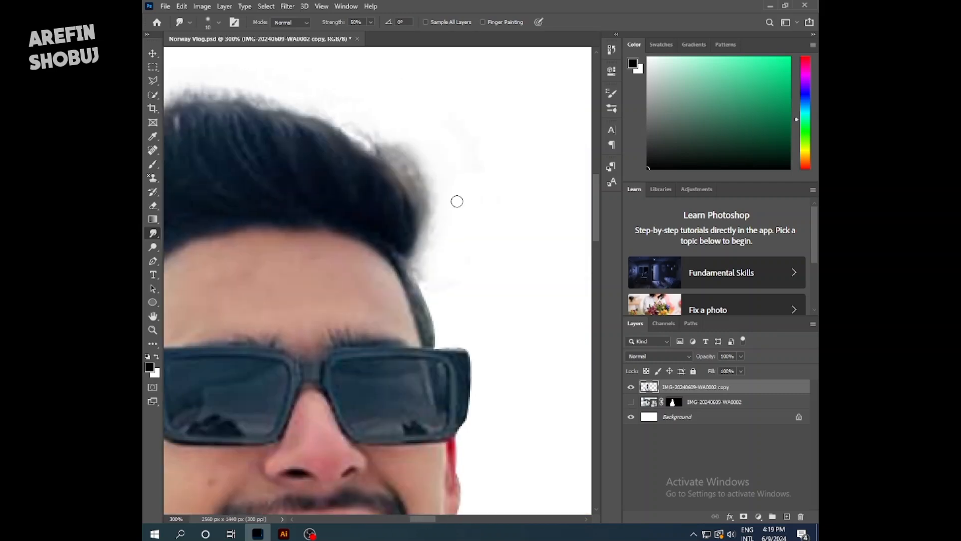
left_click_drag(440, 342, 413, 279)
Save the document with the smudged hair edges
key("ctrl+minus")
key("ctrl+minus")
key("ctrl+minus")
key("ctrl+minus")
key("ctrl+s")
Erase the faded fringe along the outer curve of the hair down to the temple
key("ctrl+plus")
key("ctrl+plus")
key("ctrl+plus")
key("ctrl+plus")
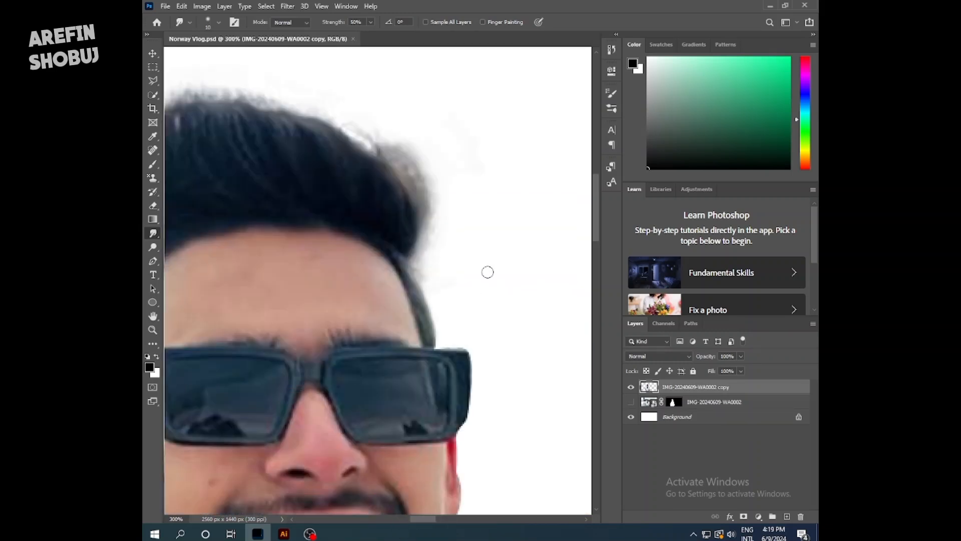
key("e")
mouse_move(397, 131)
left_mouse_down()
mouse_move(427, 175)
mouse_move(370, 134)
left_mouse_up()
left_click_drag(430, 224, 396, 156)
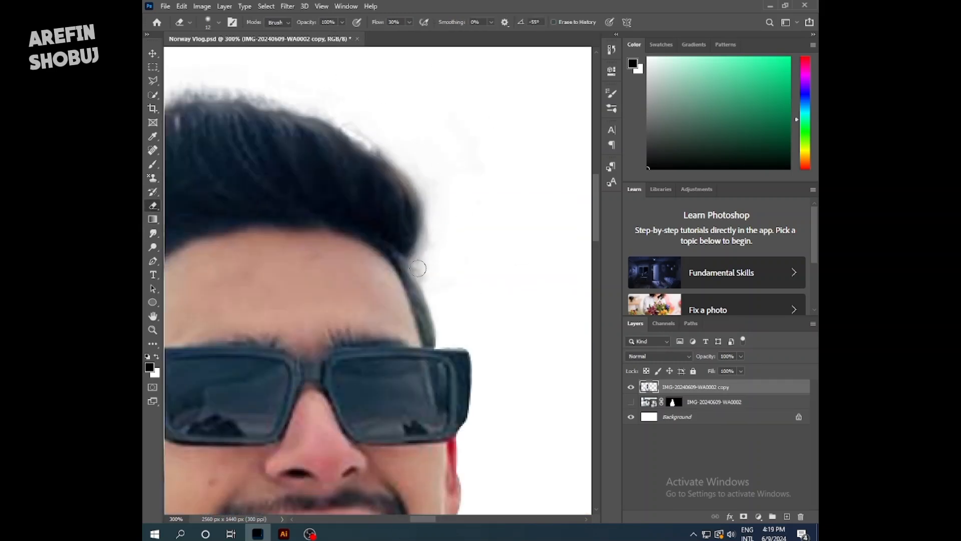
left_click_drag(420, 269, 429, 226)
Save the document with the cleaned-up cut-out
key("ctrl+minus")
key("ctrl+minus")
key("ctrl+minus")
key("ctrl+minus")
key("ctrl+minus")
key("ctrl+s")
Add a Solid Color fill layer in red (ff0000) directly above the Background layer
left_click(720, 421)
left_click(759, 516)
left_click(734, 322)
type("ff0000")
key("Return")
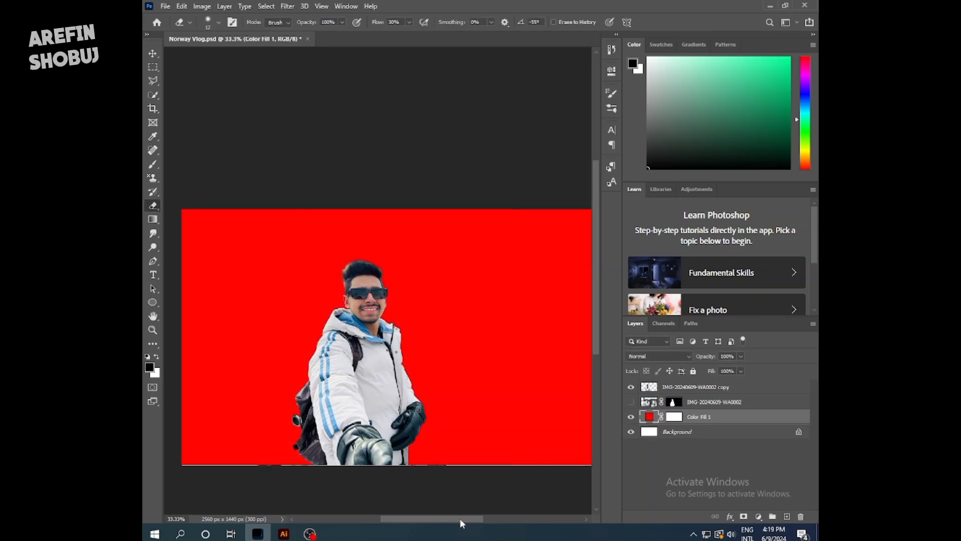
Unlock the Background layer and combine it with the red fill layer into one Smart Object
key("ctrl+plus")
key("ctrl+minus")
key("ctrl+minus")
left_click(799, 431)
left_click(741, 418, "shift")
right_click(746, 419)
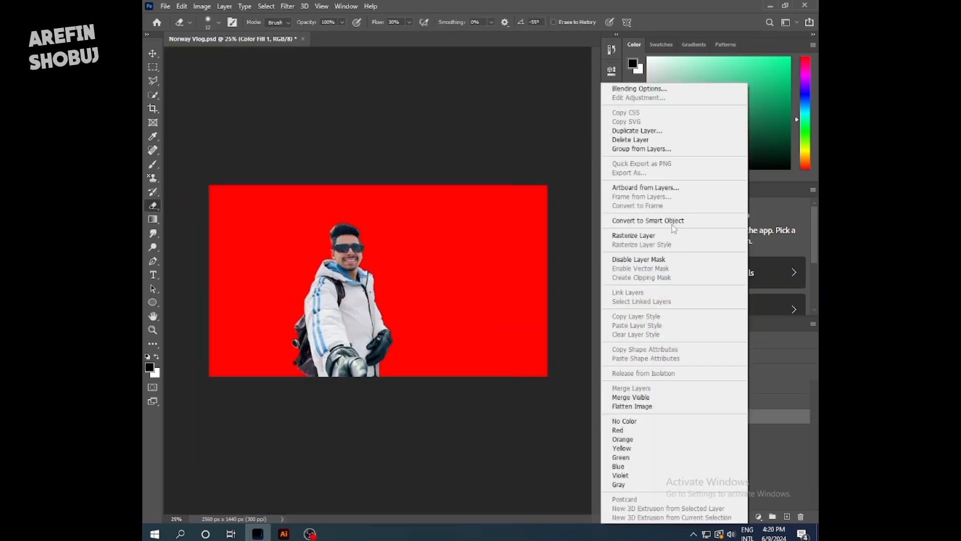
left_click(673, 221)
Lock the combined red background layer and save the document
left_click(693, 371)
key("ctrl+s")
Move the cut-out man horizontally to the left part of the canvas, keeping him on the lower edge
key("v")
left_click_drag(337, 304, 265, 304)
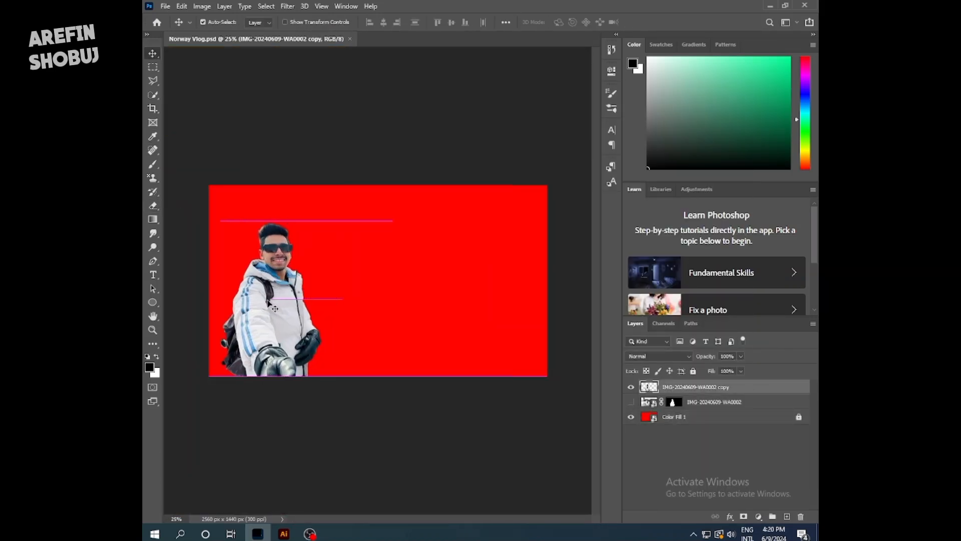
Convert the cut-out man's layer to a Smart Object
key("ctrl+t")
right_click(701, 389)
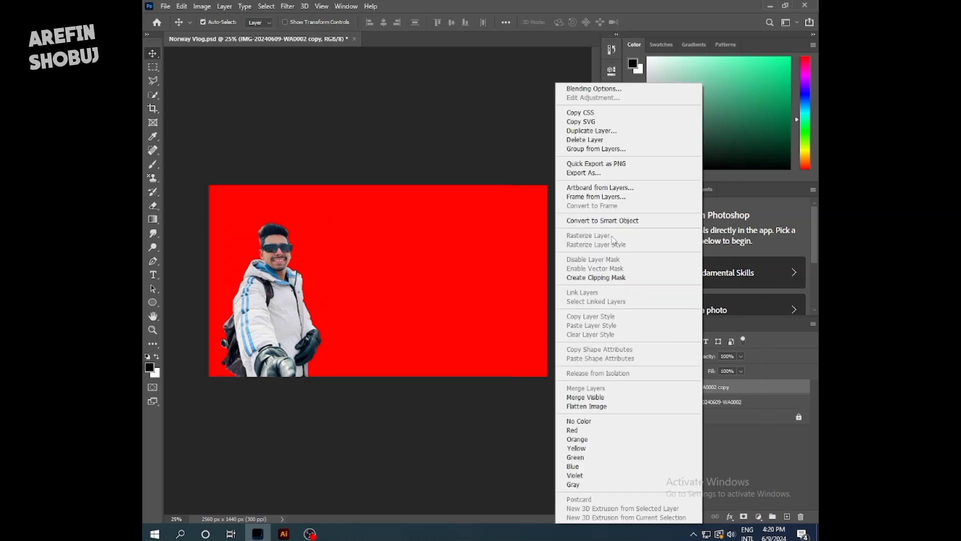
left_click(601, 220)
Enlarge the cut-out man to nearly the full canvas height and save the document
key("ctrl+t")
left_click_drag(320, 221, 361, 196)
left_click_drag(303, 266, 302, 266)
left_click(649, 22)
key("ctrl+plus")
key("ctrl+plus")
key("ctrl+plus")
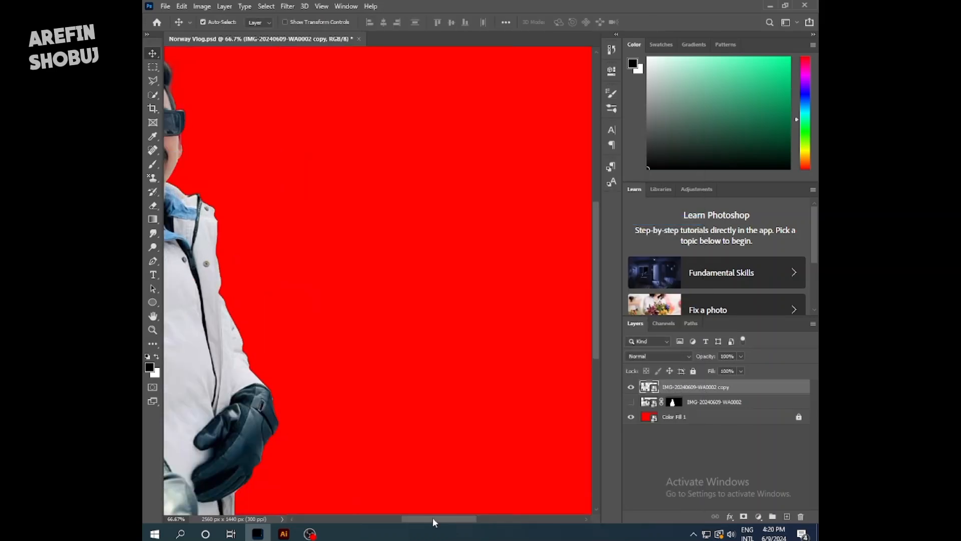
left_click_drag(433, 519, 397, 519)
key("ctrl+s")
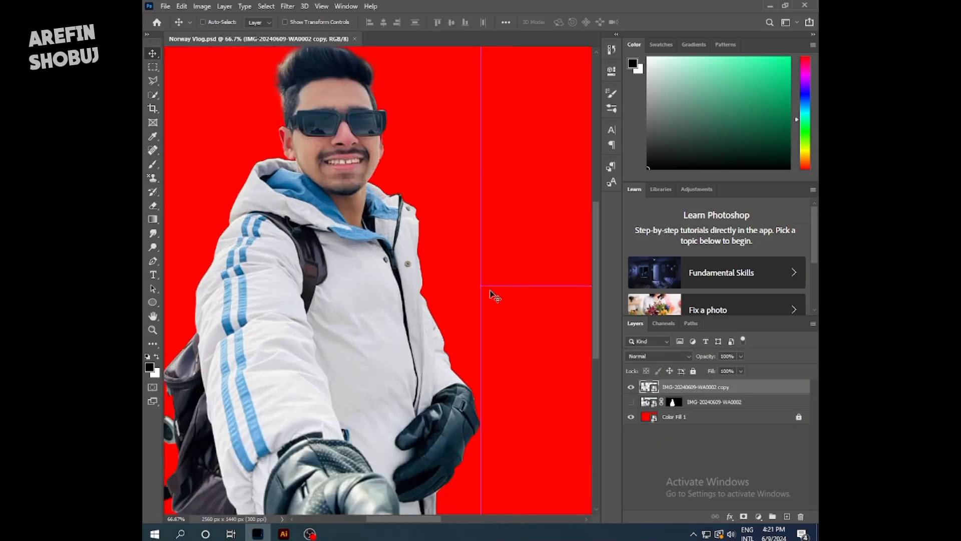
Add an empty layer above the man and set up the Mixer Brush Tool with the Wet preset
key("ctrl+plus")
key("ctrl+plus")
left_click_drag(596, 274, 597, 201)
left_click_drag(402, 519, 393, 520)
left_click_drag(597, 234, 597, 225)
left_click_drag(391, 519, 389, 520)
left_click(787, 516)
right_click(153, 164)
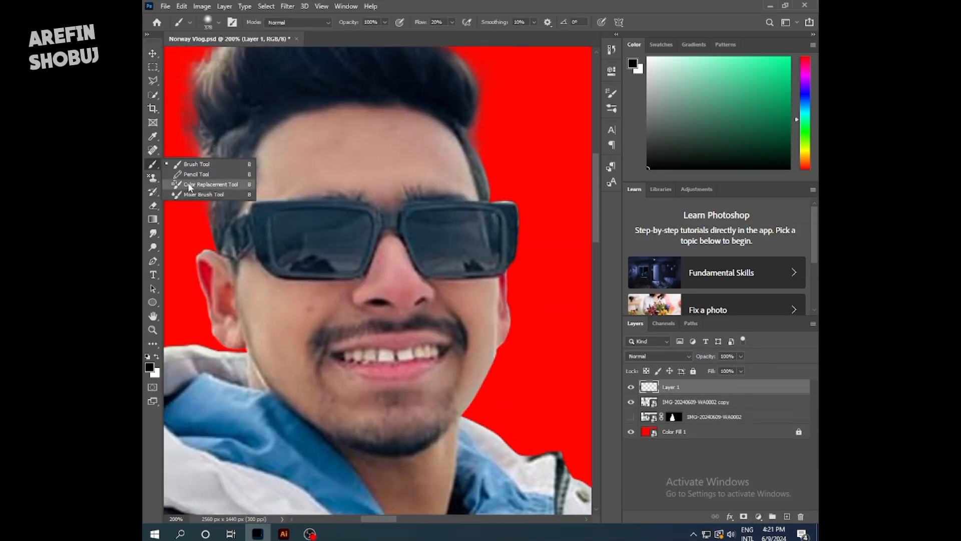
left_click(195, 195)
left_click(330, 22)
left_click(329, 105)
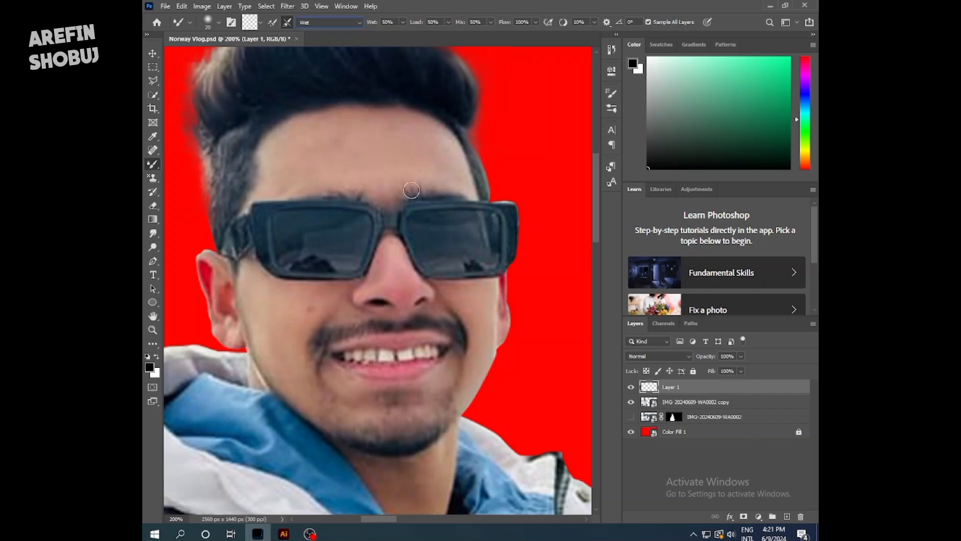
Smooth the skin on the man's forehead, cheeks and chin with Mixer Brush strokes on Layer 1
left_click_drag(411, 190, 420, 194)
left_click_drag(320, 151, 411, 198)
key("ctrl+z")
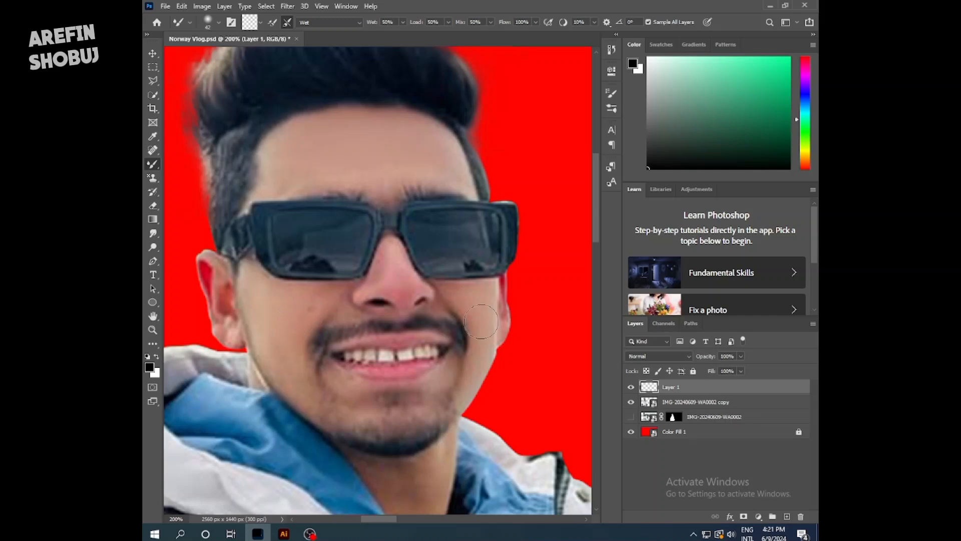
left_click_drag(512, 348, 461, 310)
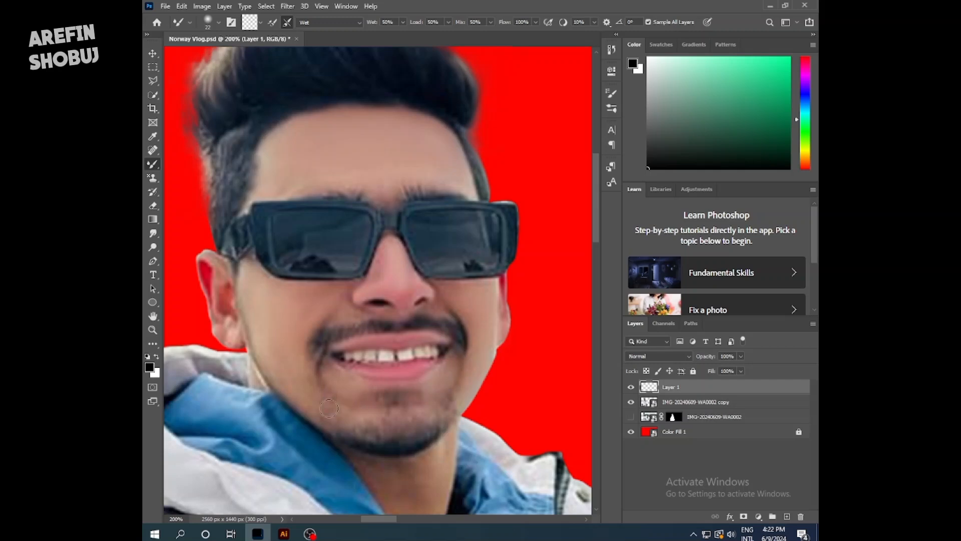
left_click_drag(260, 283, 307, 401)
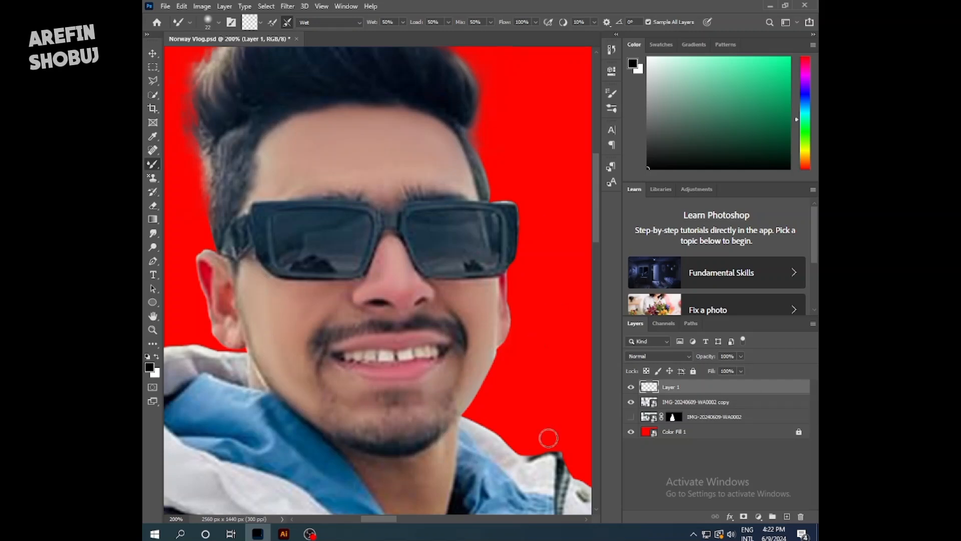
Compare the man's face with and without the skin-smoothing layer
left_click(631, 387)
left_click(632, 387)
left_click(632, 387)
left_click(631, 387)
key("ctrl+comma")
key("ctrl+comma")
key("ctrl+comma")
key("ctrl+comma")
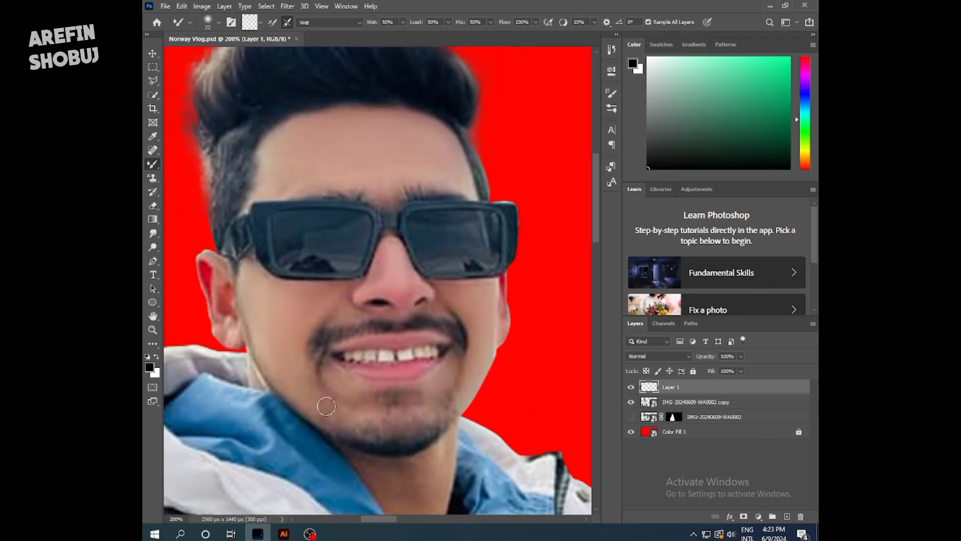
left_click(631, 387)
left_click(631, 388)
Save the document with the skin smoothing applied
key("ctrl+s")
key("ctrl+minus")
key("ctrl+minus")
key("ctrl+minus")
key("ctrl+minus")
key("ctrl+minus")
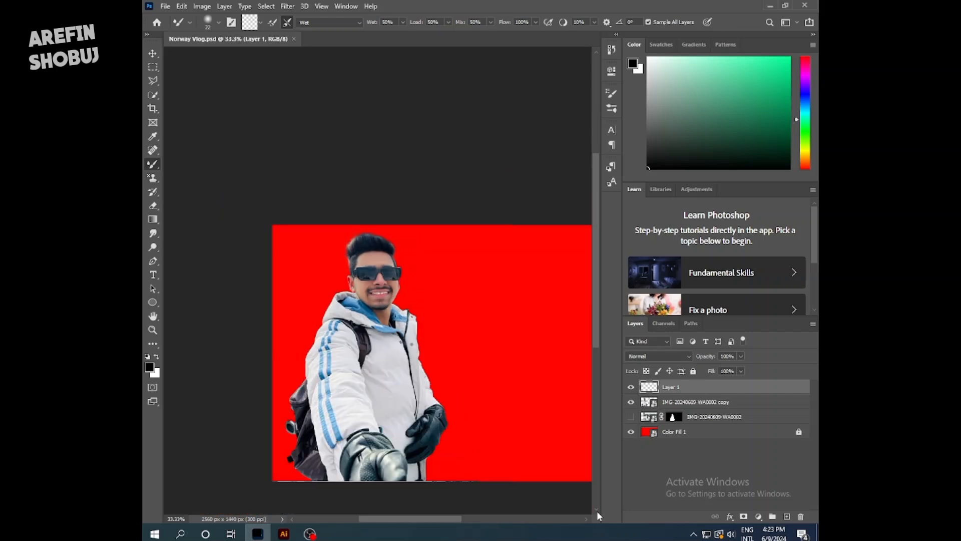
Duplicate the man's layer above Layer 1 and apply a High Pass filter with a 1-pixel radius to the copy
key("ctrl+plus")
key("ctrl+plus")
key("ctrl+plus")
left_click_drag(467, 519, 434, 520)
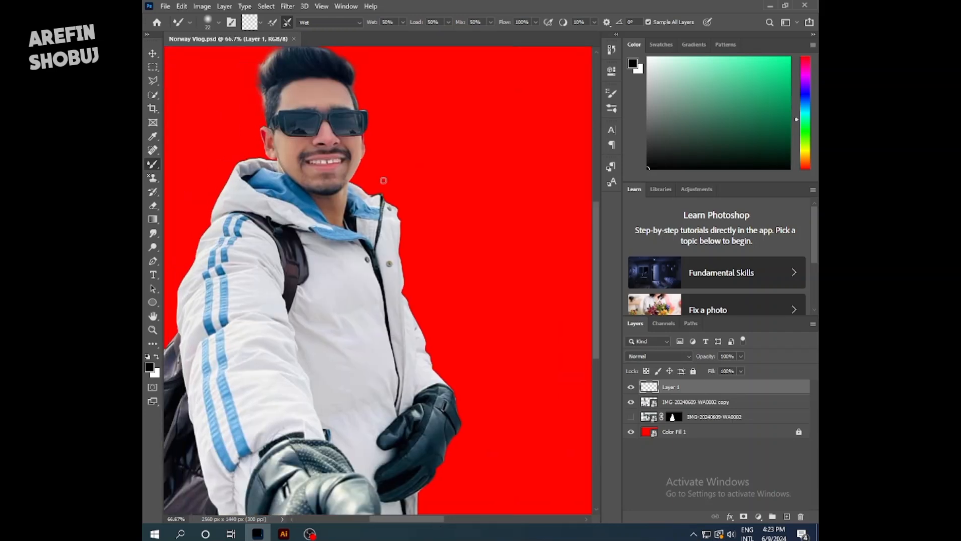
left_click_drag(596, 245, 596, 224)
left_click_drag(396, 520, 385, 520)
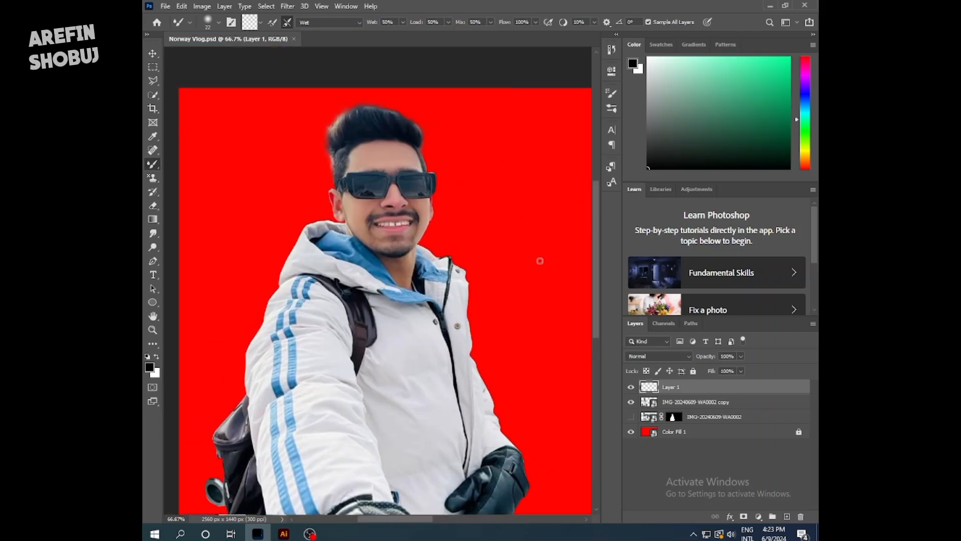
left_click(703, 394, "alt")
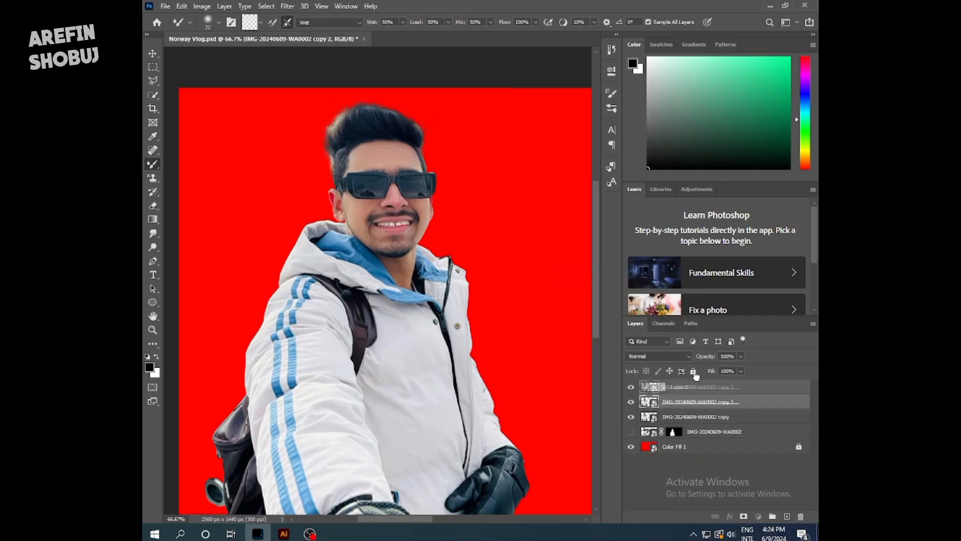
left_click(288, 6)
mouse_move(300, 215)
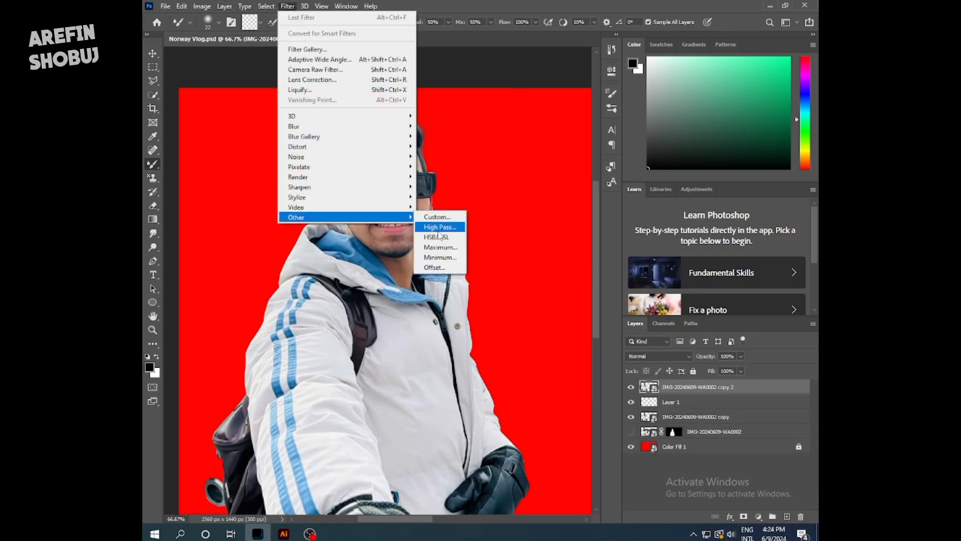
left_click(439, 223)
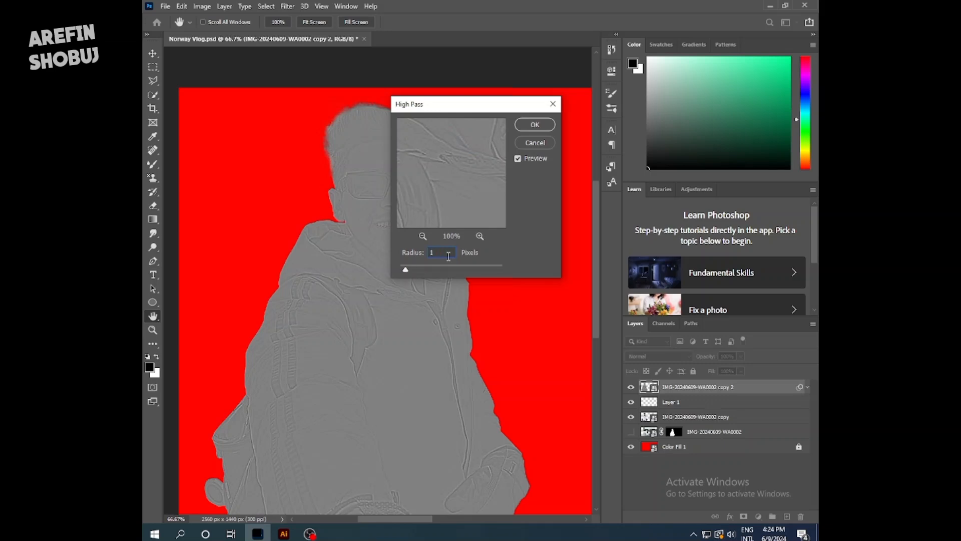
key("Return")
Set the High Pass layer's blend mode to Vivid Light with a fill of 50% and save the document
left_click(659, 356)
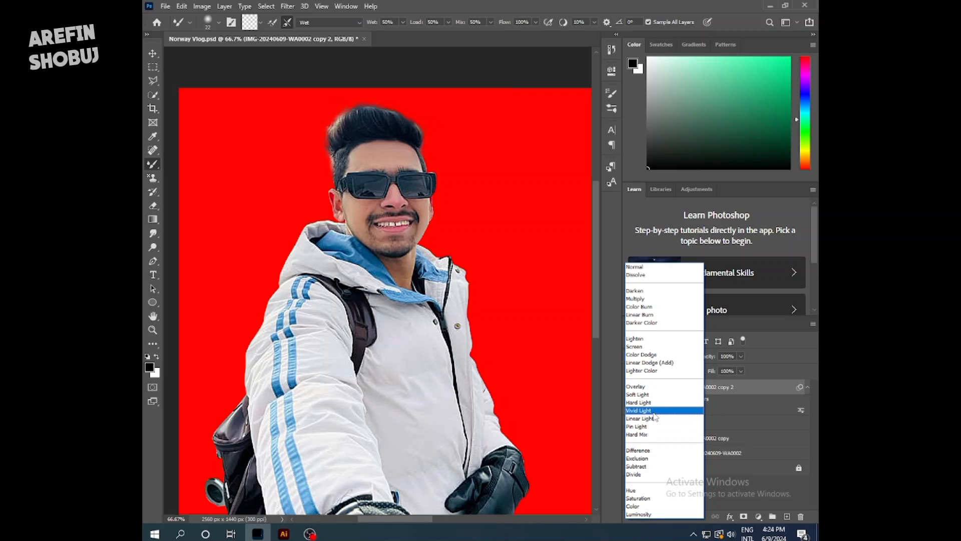
left_click(640, 410)
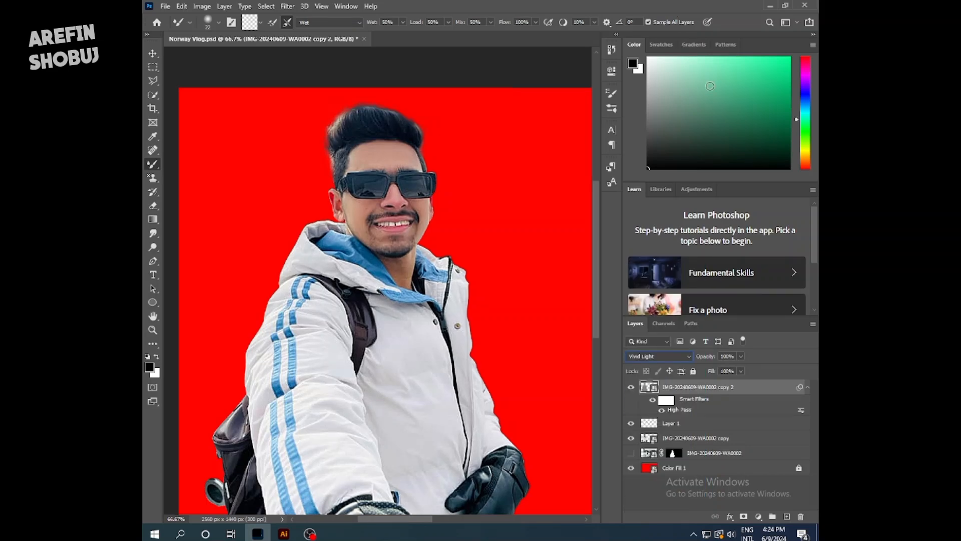
key("ctrl+plus")
key("ctrl+plus")
key("ctrl+plus")
left_click_drag(594, 240, 596, 189)
key("ctrl+minus")
left_click_drag(741, 370, 717, 386)
double_click(735, 371)
type("50")
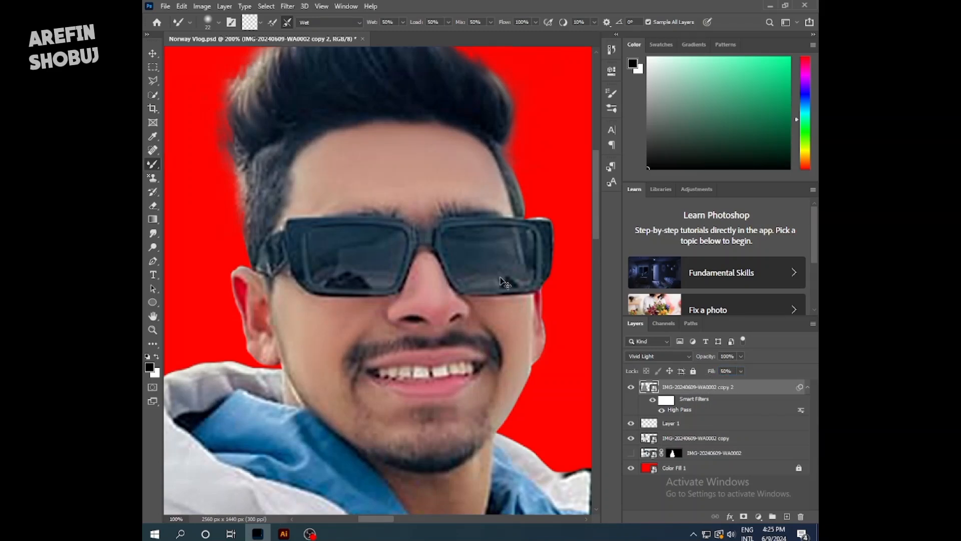
key("ctrl+minus")
key("ctrl+minus")
key("ctrl+minus")
key("ctrl+minus")
key("ctrl+minus")
key("ctrl+s")
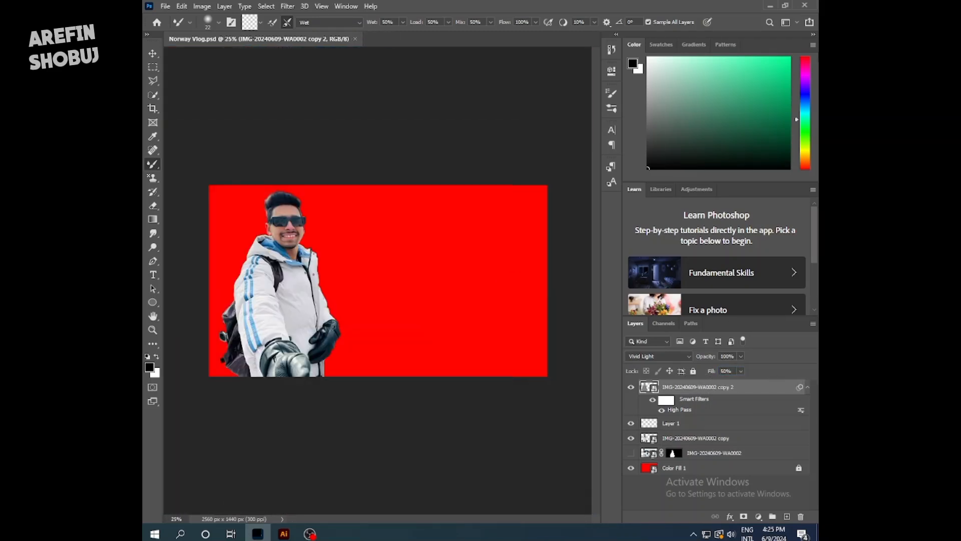
left_click(763, 463)
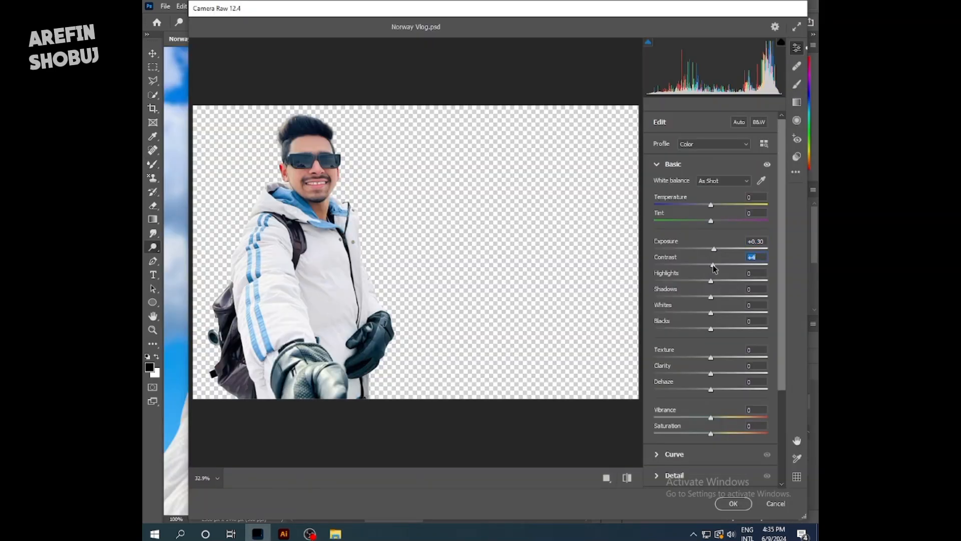
In the Camera Raw filter, set Contrast to +10, Highlights to +5, Shadows to -7, Whites to +7 and Blacks to -7
key("Tab")
type("5")
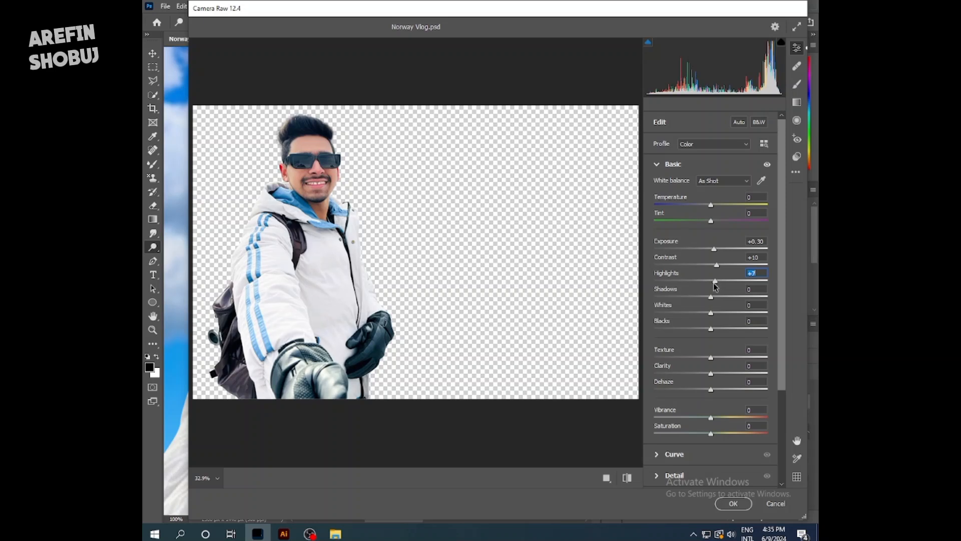
left_click_drag(710, 298, 707, 331)
Set the Temperature to 5, raise the Vibrance slightly and apply the Camera Raw filter to the man
left_click_drag(711, 205, 709, 205)
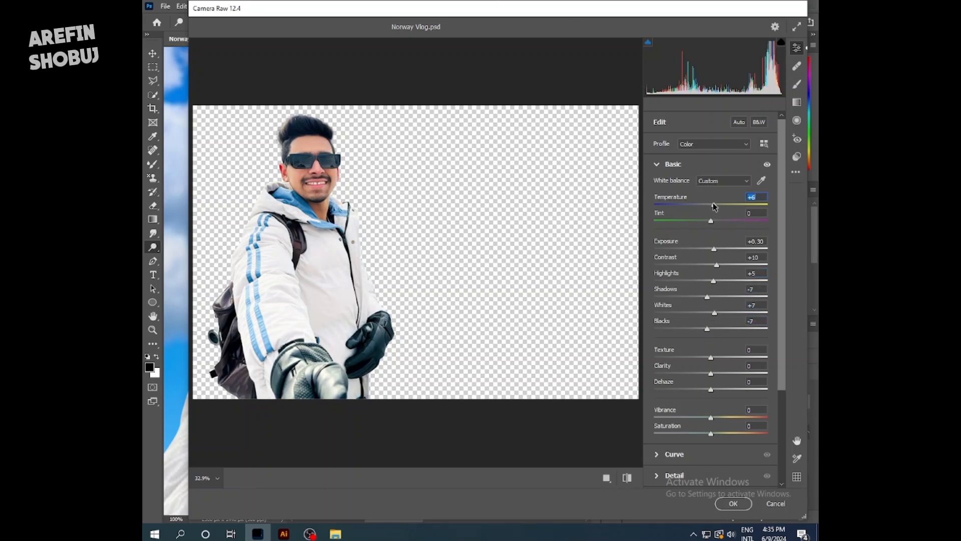
key("BackSpace")
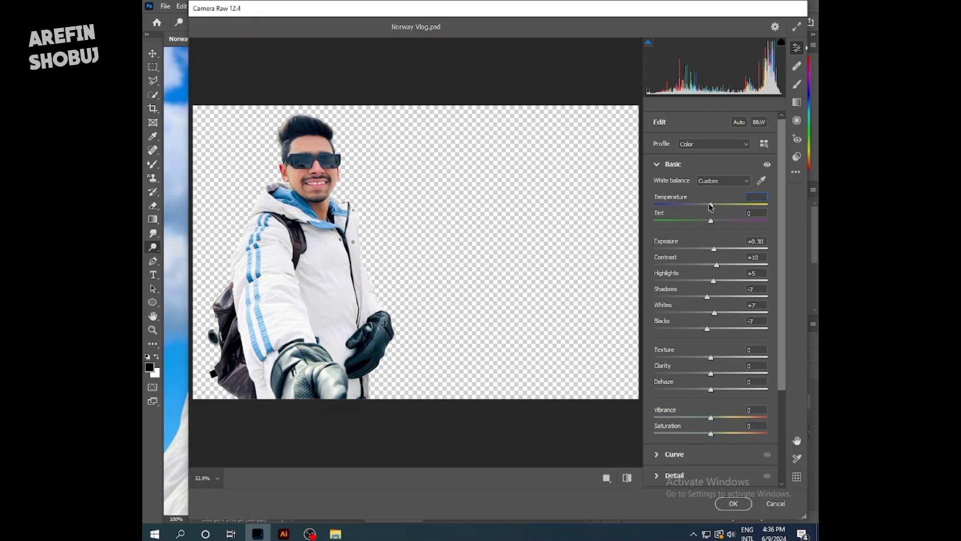
type("5")
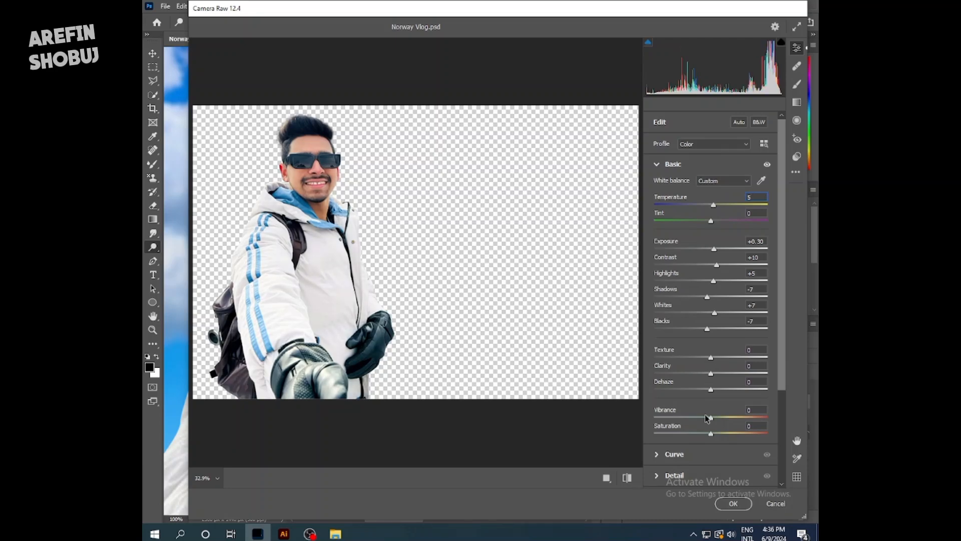
mouse_move(706, 417)
left_mouse_down()
mouse_move(722, 419)
mouse_move(713, 418)
left_mouse_up()
scroll(741, 354, "down", 10)
left_click(733, 503)
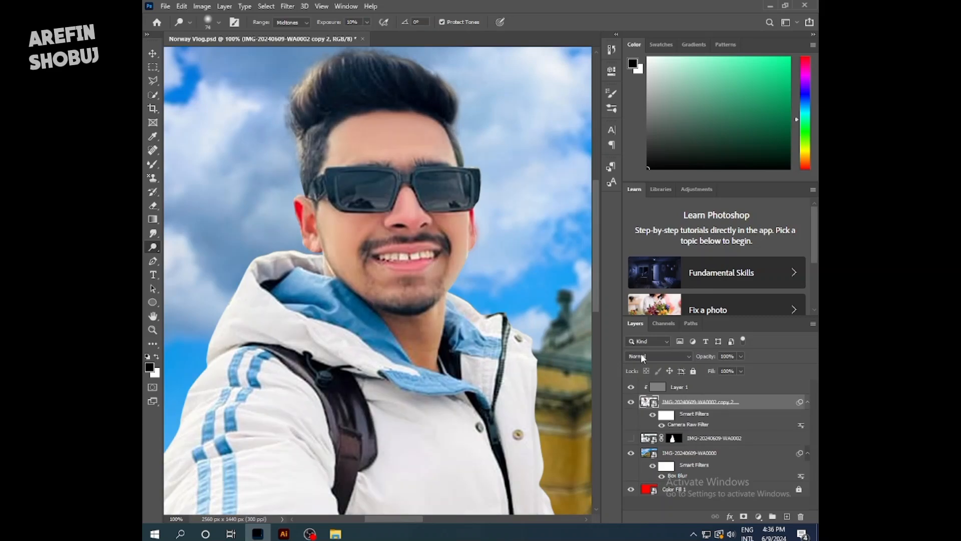
Select the gray Overlay layer clipped to the man and lighten his forehead with the Dodge Tool
left_click(697, 391)
key("ctrl+minus")
key("ctrl+minus")
key("ctrl+minus")
key("ctrl+minus")
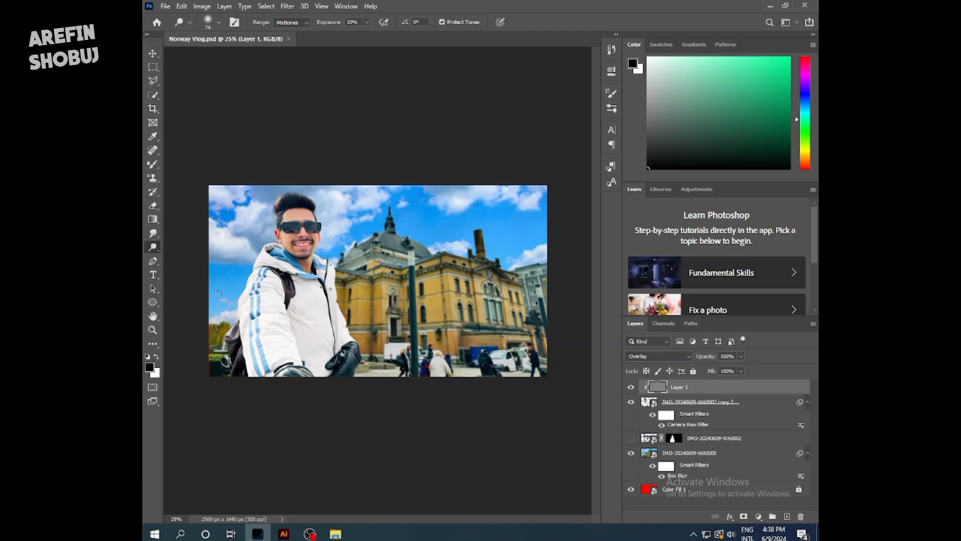
key("ctrl+plus")
key("ctrl+plus")
key("ctrl+plus")
key("ctrl+plus")
left_click_drag(444, 520, 406, 522)
left_click_drag(595, 283, 604, 260)
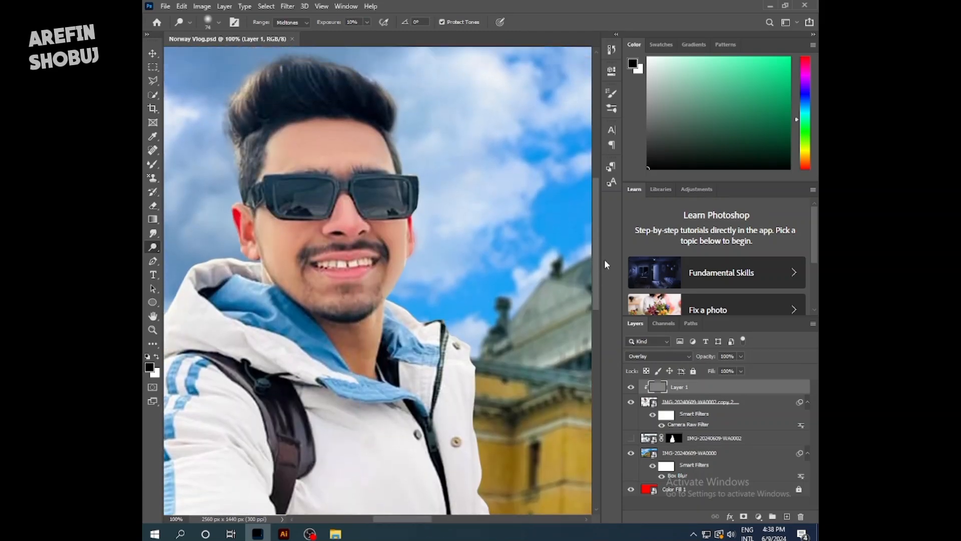
left_click_drag(373, 144, 328, 150)
Brighten the man's teeth with a smaller Dodge brush and save the document
key("bracketleft")
key("bracketleft")
key("bracketleft")
key("bracketleft")
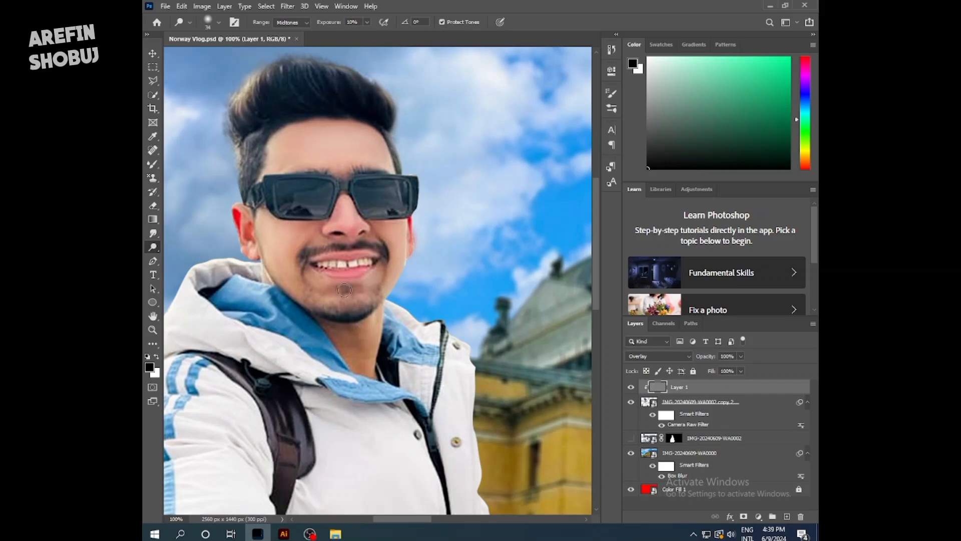
key("ctrl+plus")
left_click_drag(329, 253, 324, 252)
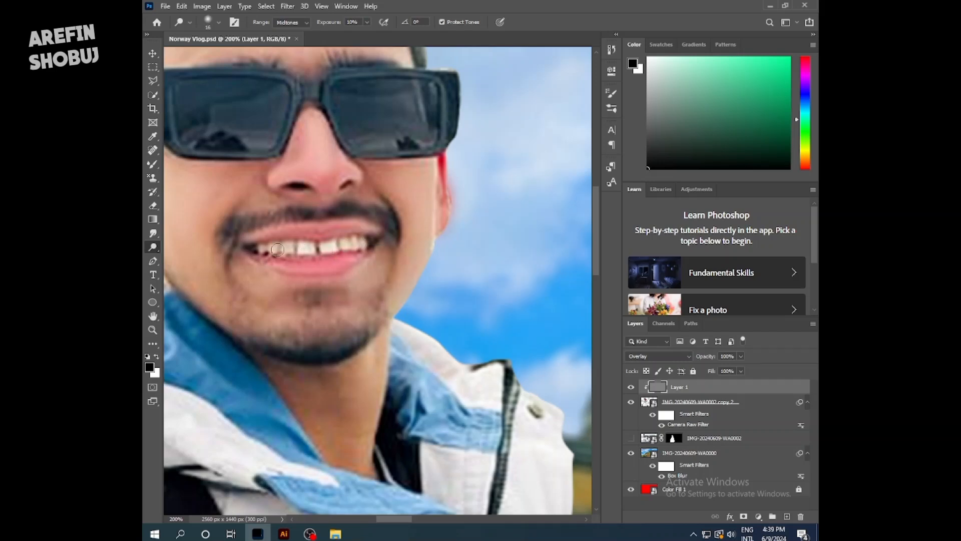
key("ctrl+minus")
key("ctrl+s")
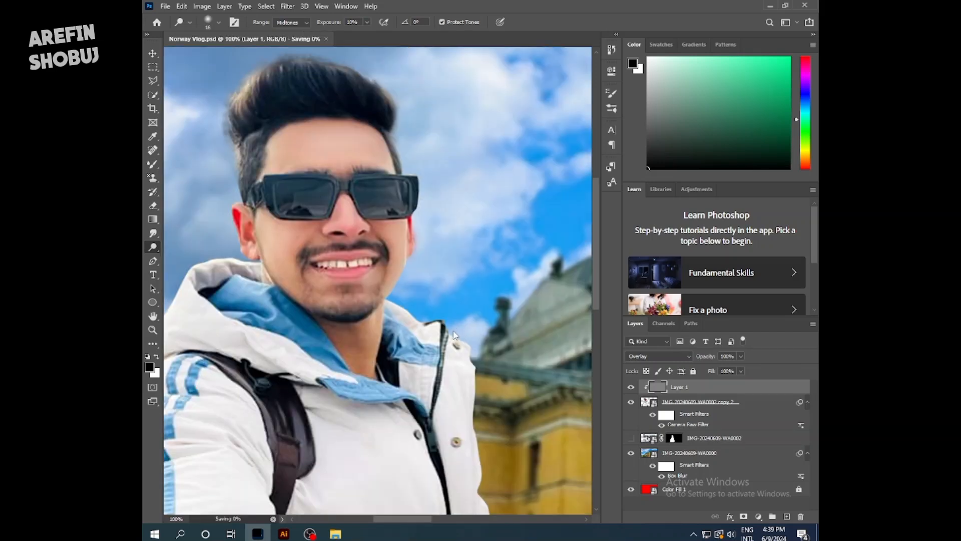
Darken the shadows in the man's hair, along his collar and inside the hood with the Burn Tool
right_click(152, 247)
left_click(186, 258)
mouse_move(271, 133)
left_mouse_down()
mouse_move(357, 115)
mouse_move(377, 123)
mouse_move(401, 179)
mouse_move(296, 184)
mouse_move(327, 189)
mouse_move(301, 211)
mouse_move(254, 195)
mouse_move(254, 149)
mouse_move(243, 161)
mouse_move(257, 94)
mouse_move(247, 114)
left_mouse_up()
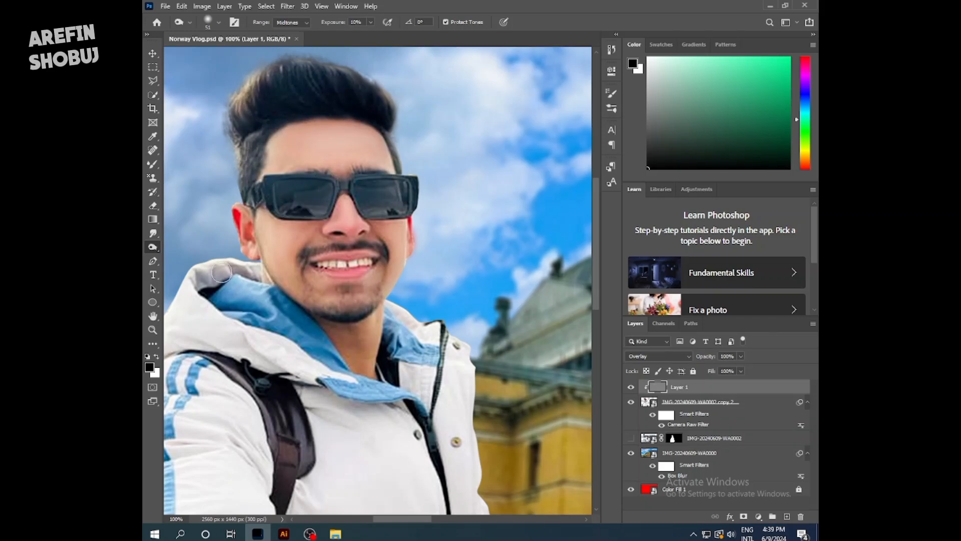
left_click_drag(349, 365, 348, 335)
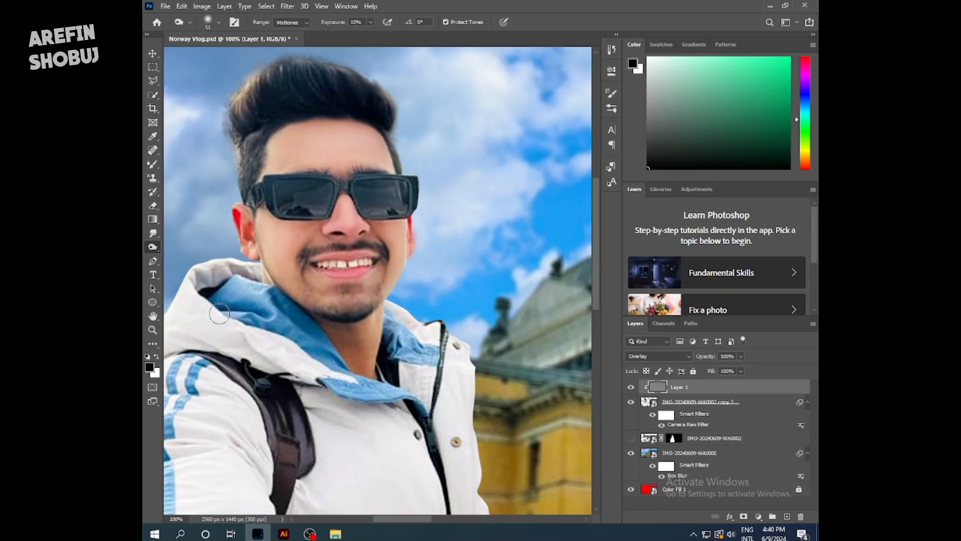
left_click_drag(221, 271, 204, 295)
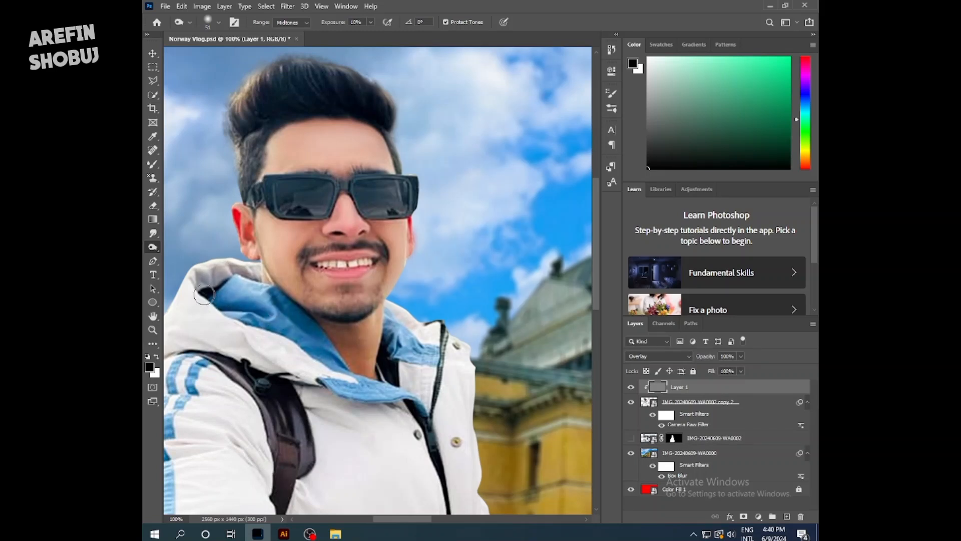
Save the document and select the Color Fill 1 background layer
key("ctrl+minus")
key("ctrl+minus")
key("ctrl+minus")
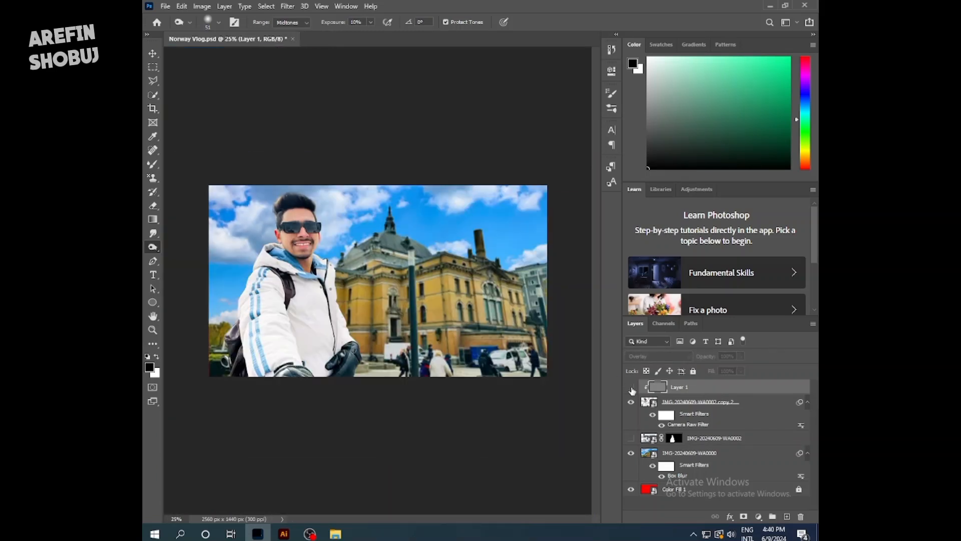
left_click(699, 495)
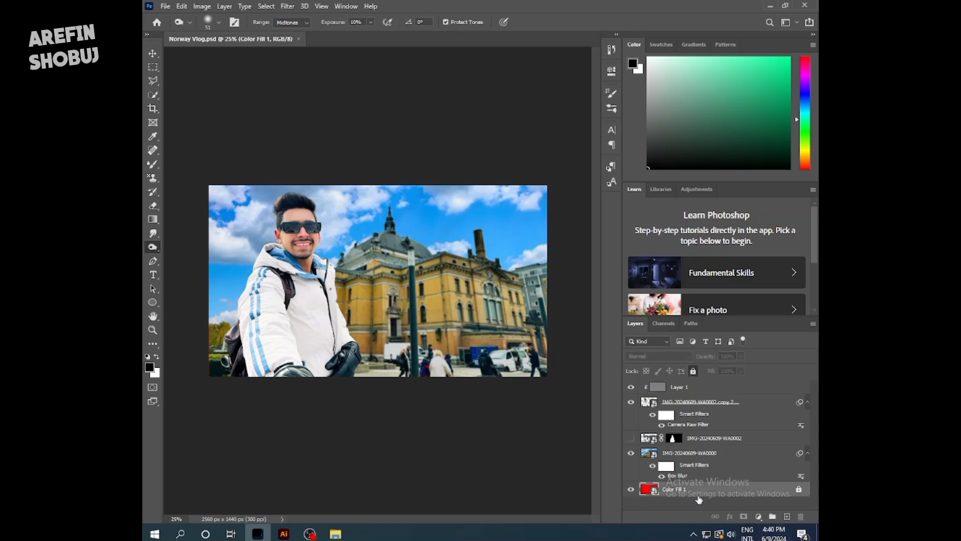
Enlarge the building background layer slightly with Free Transform, reposition it to cover the canvas, and save the document
left_click(700, 464)
key("ctrl+t")
key("Return")
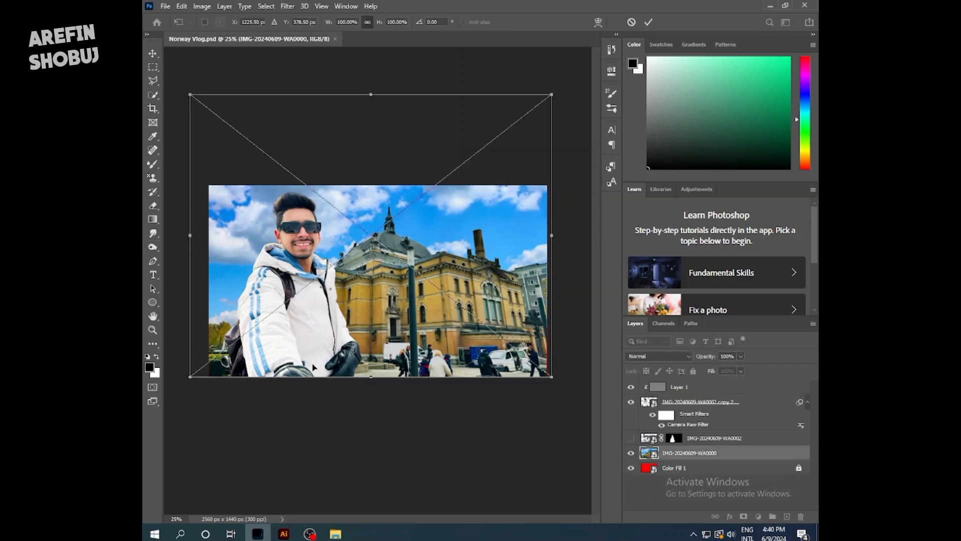
left_click_drag(552, 378, 557, 381)
left_click_drag(189, 381, 186, 383)
left_click_drag(378, 245, 378, 244)
left_click(649, 22)
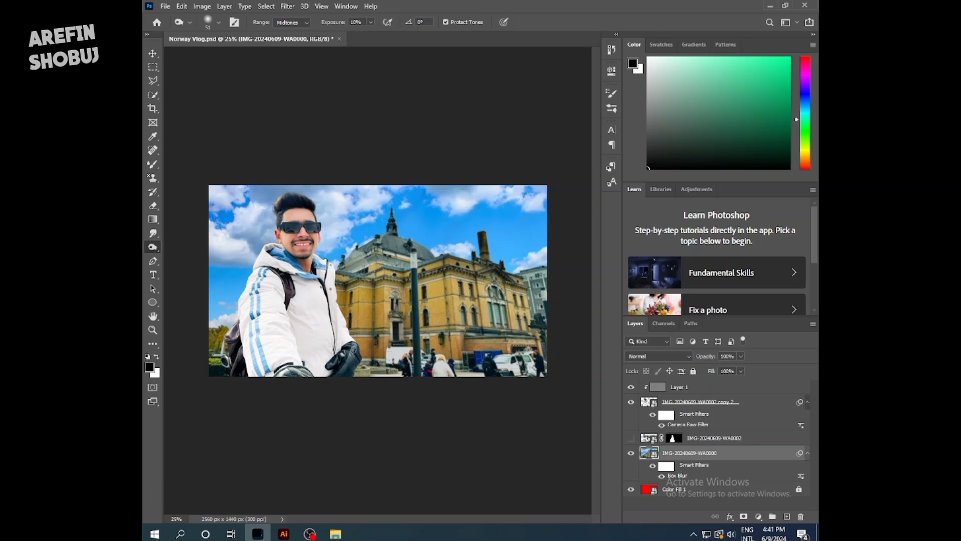
key("ctrl+s")
left_click(691, 387)
left_click(335, 534)
left_click(153, 36)
left_click(282, 129)
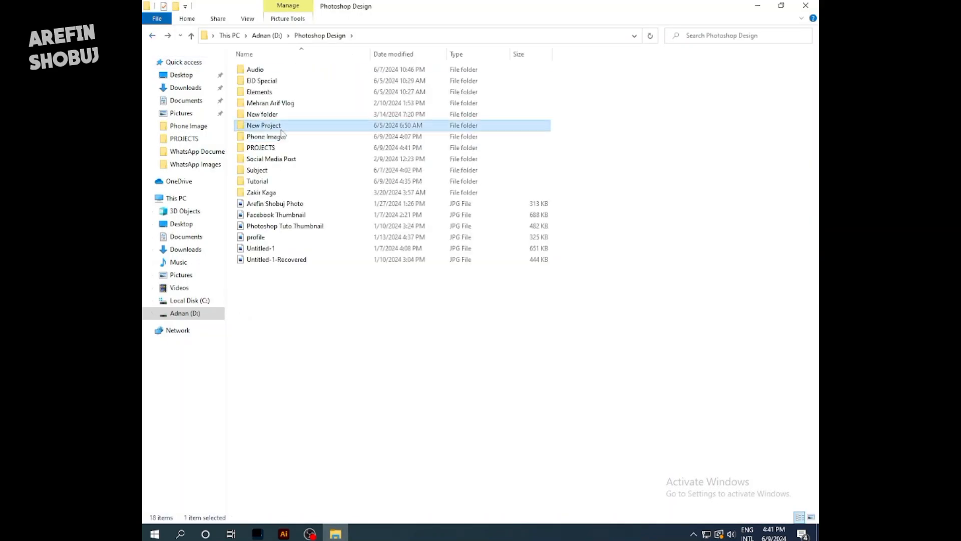
double_click(261, 192)
left_click_drag(783, 141, 302, 126)
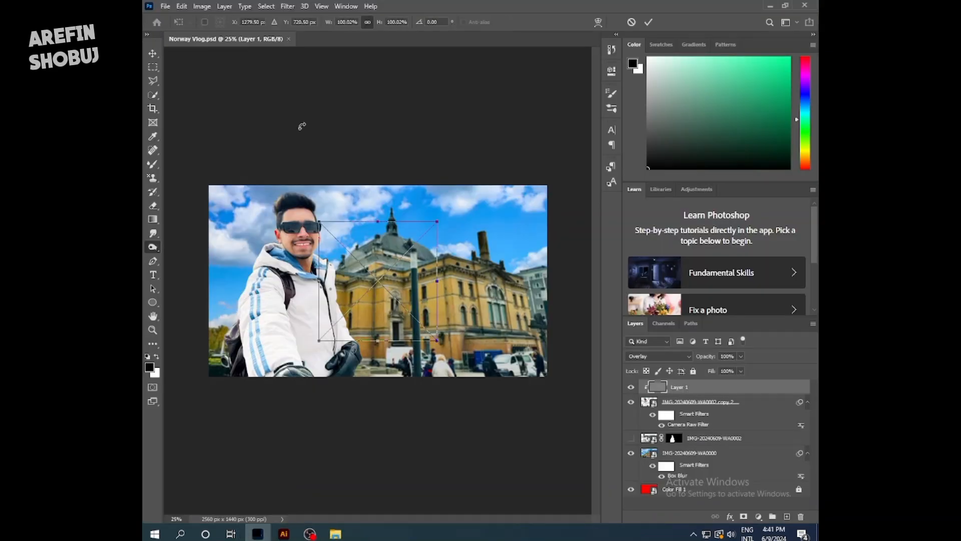
Scale the glow image to 94.88%, position it at the canvas's lower-left corner, and set its blend mode to Linear Dodge (Add)
mouse_move(383, 284)
left_mouse_down()
mouse_move(238, 300)
mouse_move(249, 315)
mouse_move(230, 328)
left_mouse_up()
left_click(668, 356)
left_click(662, 364)
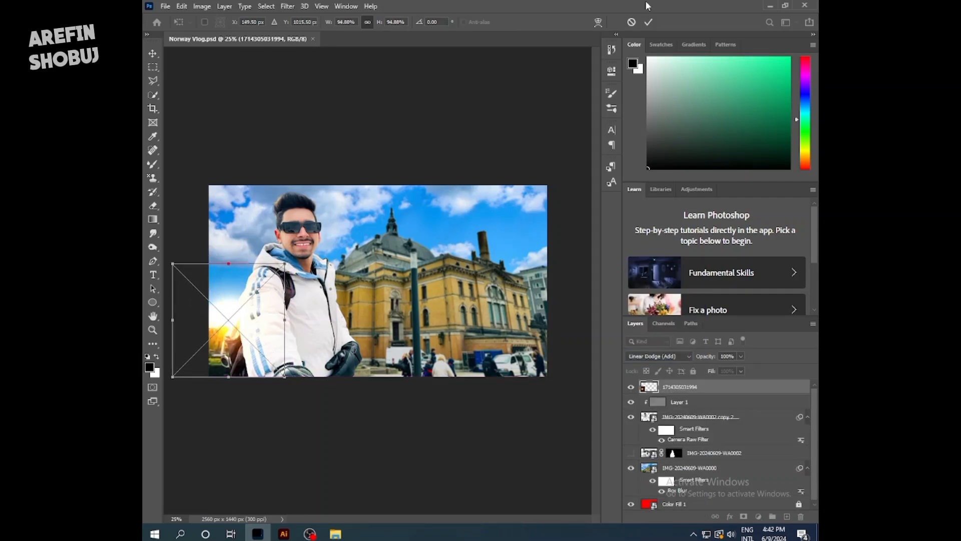
key("Return")
key("o")
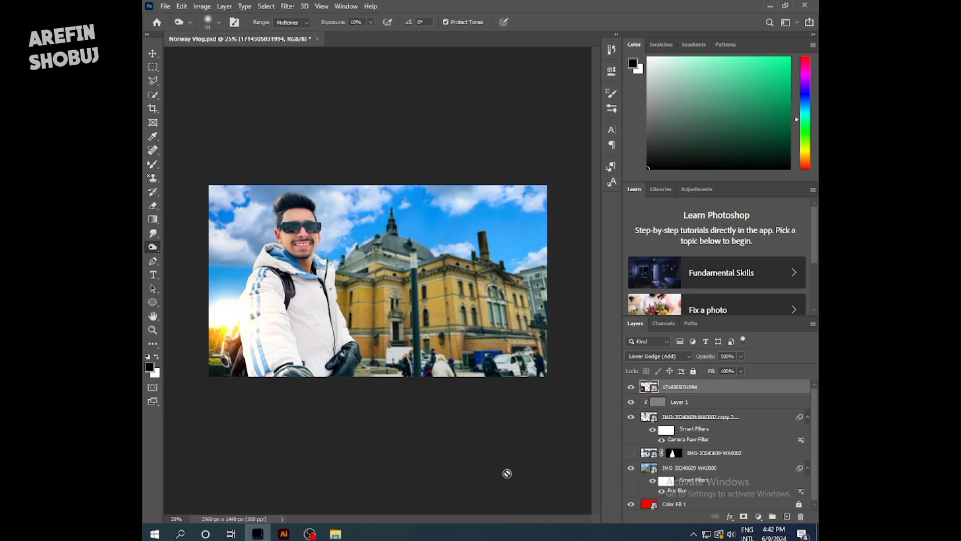
Reorder the glow layer so it sits directly beneath the cut-out man's layer
left_click_drag(680, 402, 689, 445)
key("ctrl+z")
left_click_drag(693, 390, 716, 445)
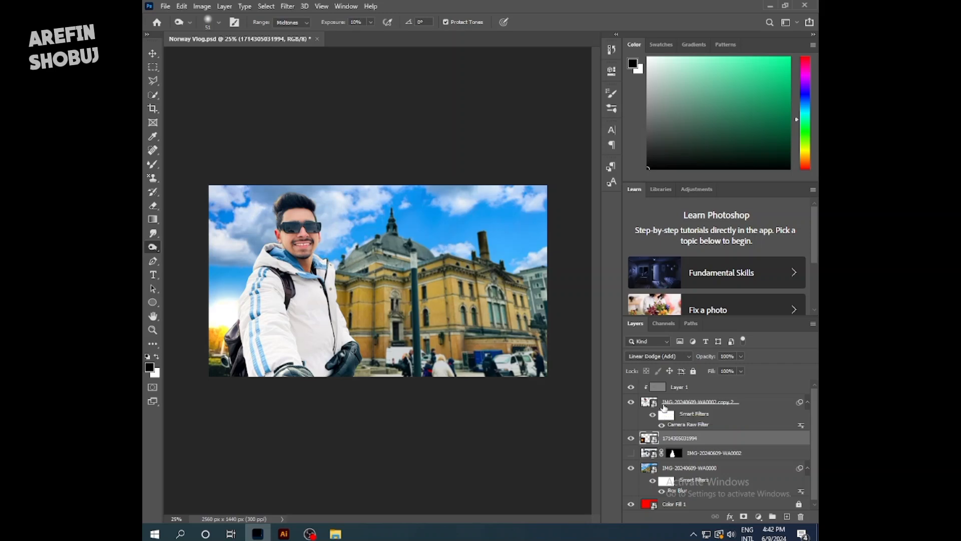
Brush yellow light along the building's right edge on a new top layer in Linear Dodge (Add) mode, and save
left_click(699, 390)
key("ctrl+shift+alt+n")
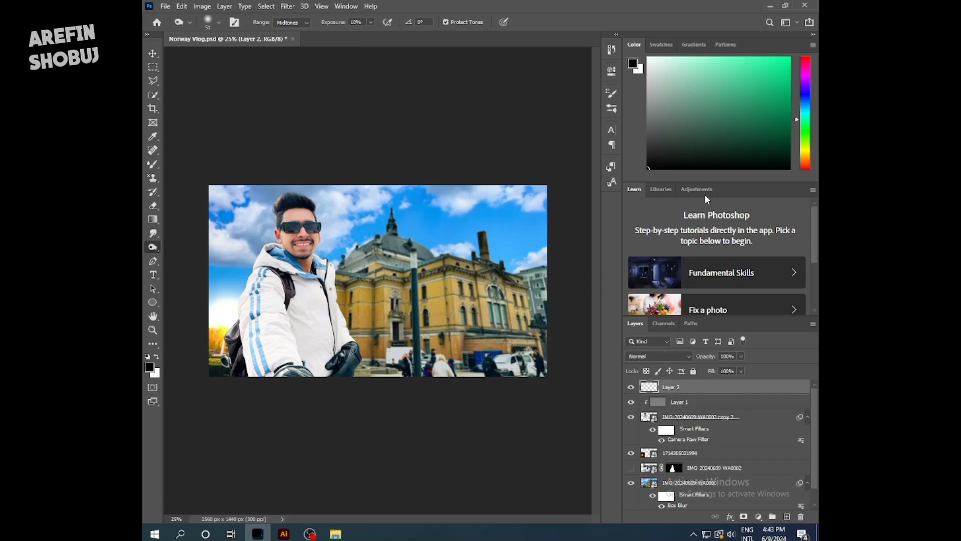
key("b")
left_click(228, 323, "alt")
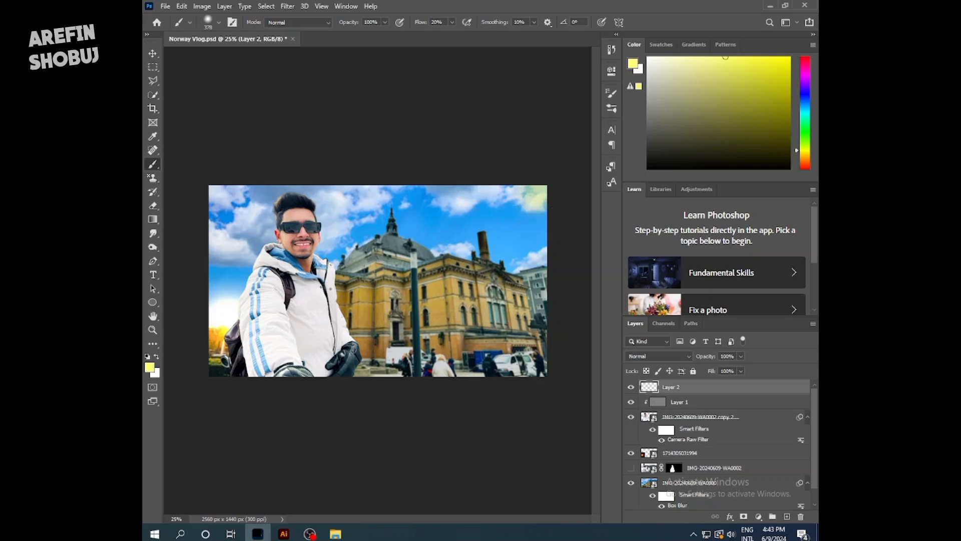
left_click(684, 356)
left_click(674, 366)
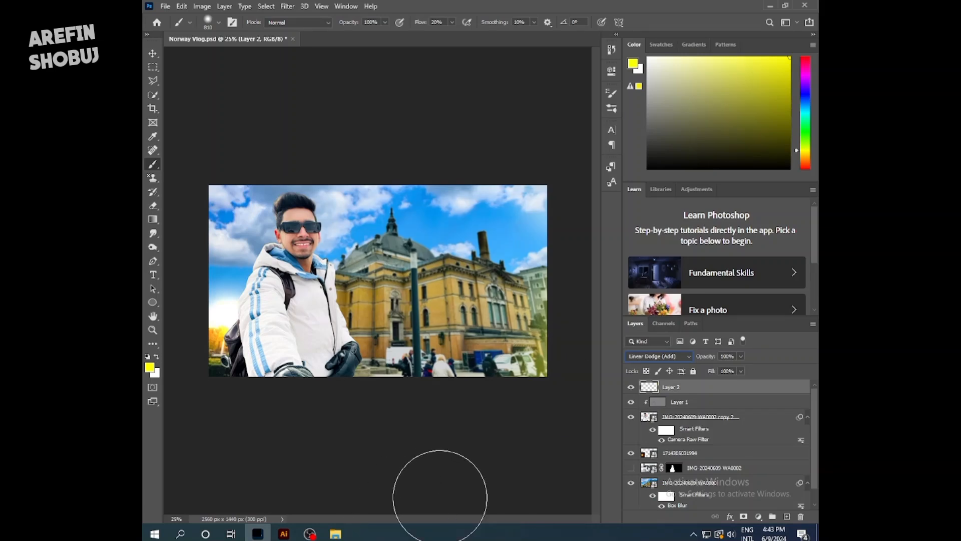
key("ctrl+s")
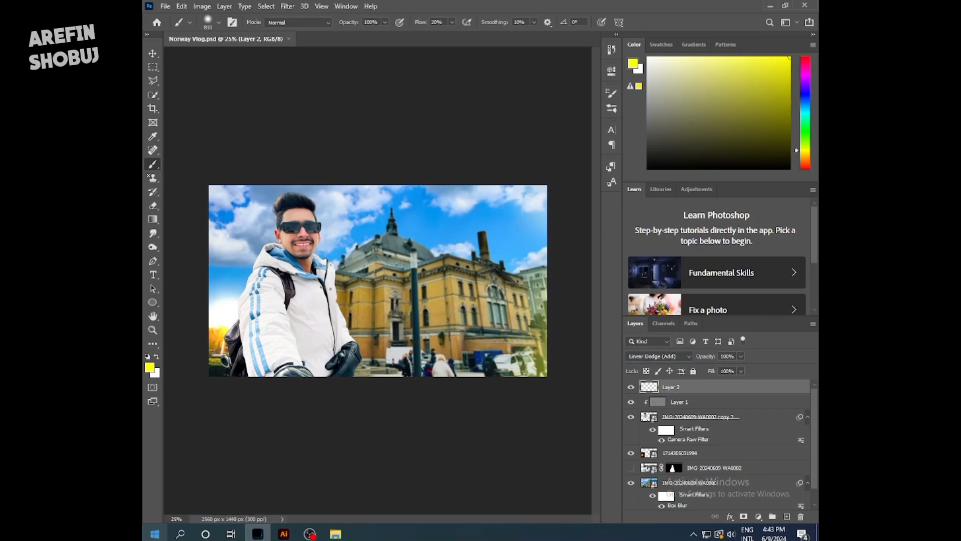
Start a horizontal text layer over the image and set its font to Li Alinur Bahubrihi Unicode Regular
left_click(153, 275)
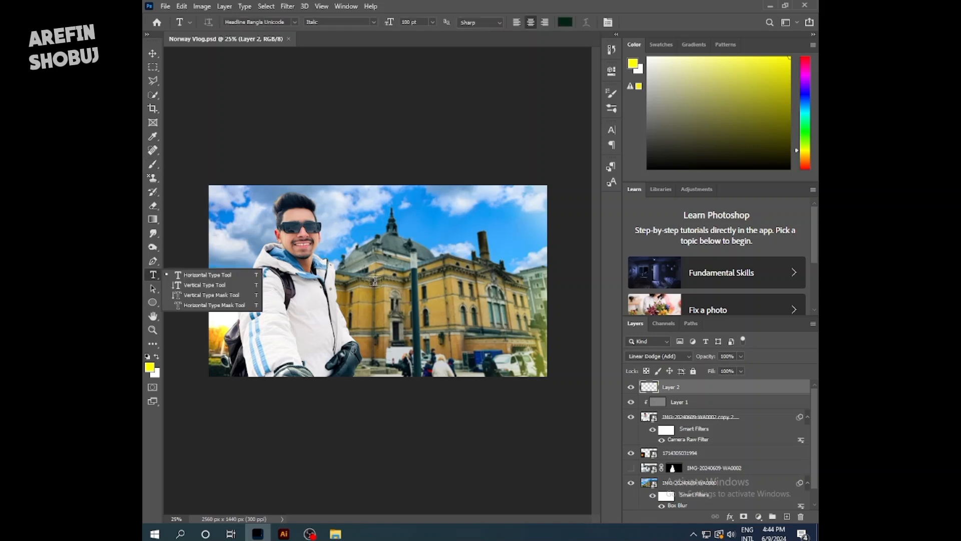
left_click(210, 275)
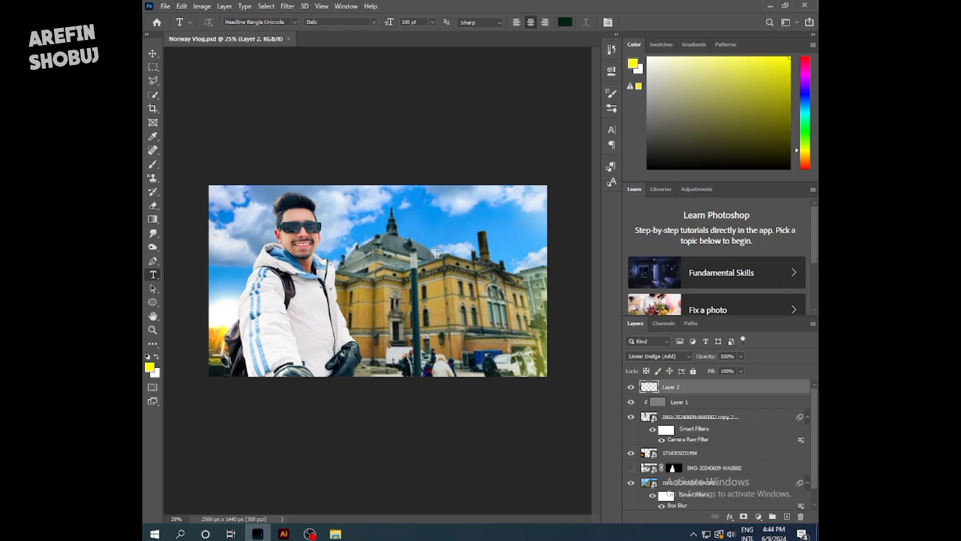
left_click(376, 278)
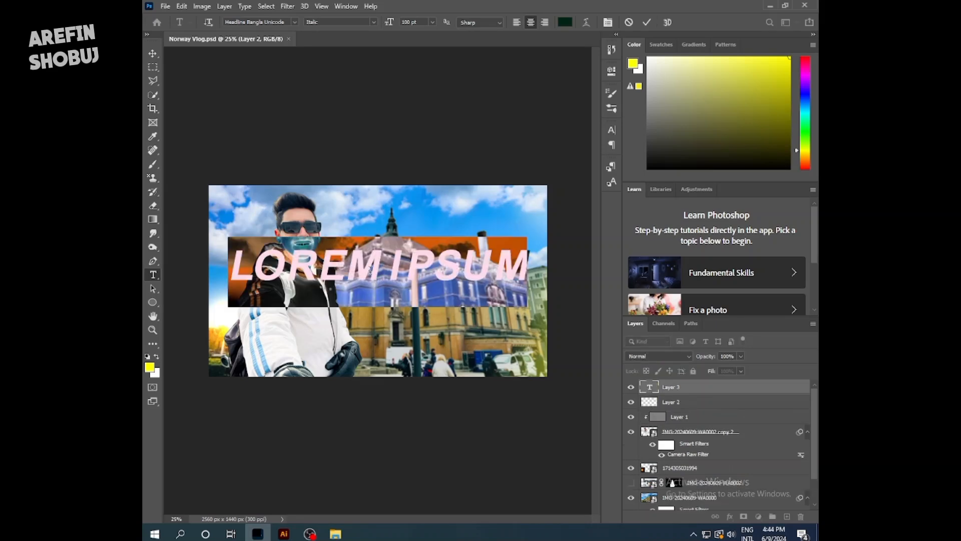
left_click(291, 22)
type("nil")
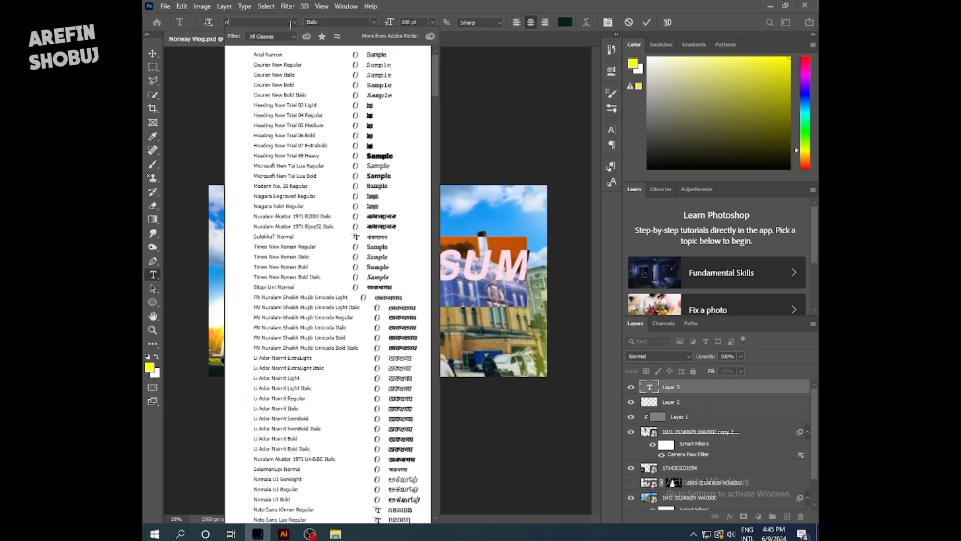
key("BackSpace")
key("BackSpace")
key("BackSpace")
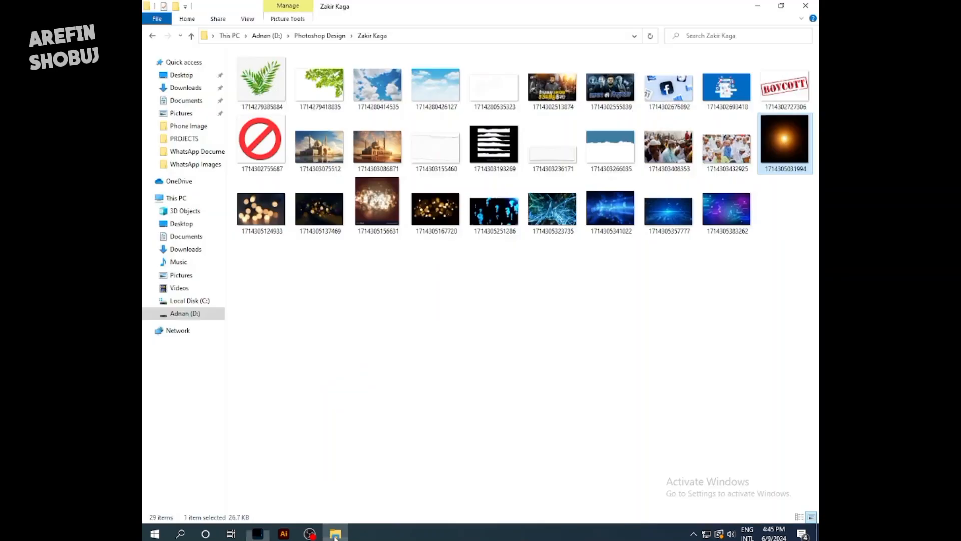
type("li ")
type("al")
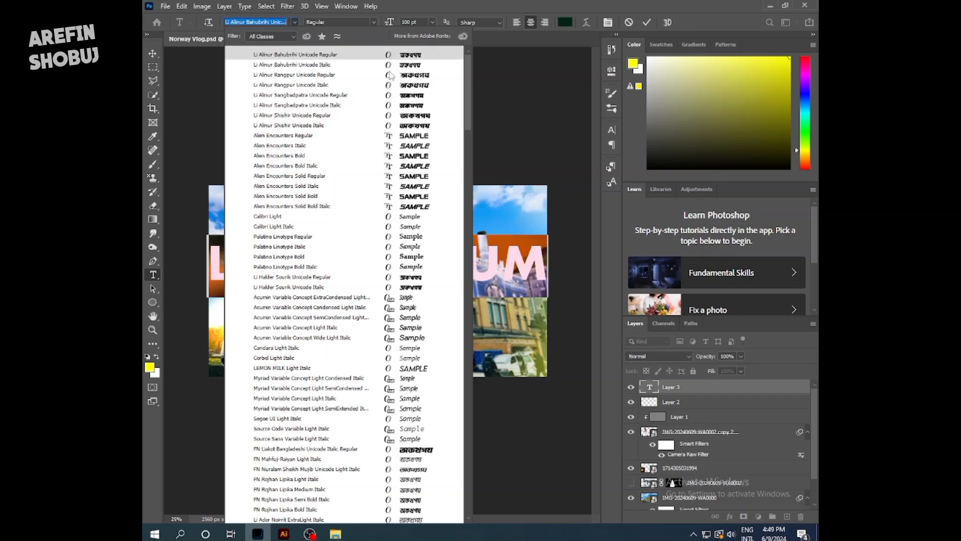
left_click(385, 56)
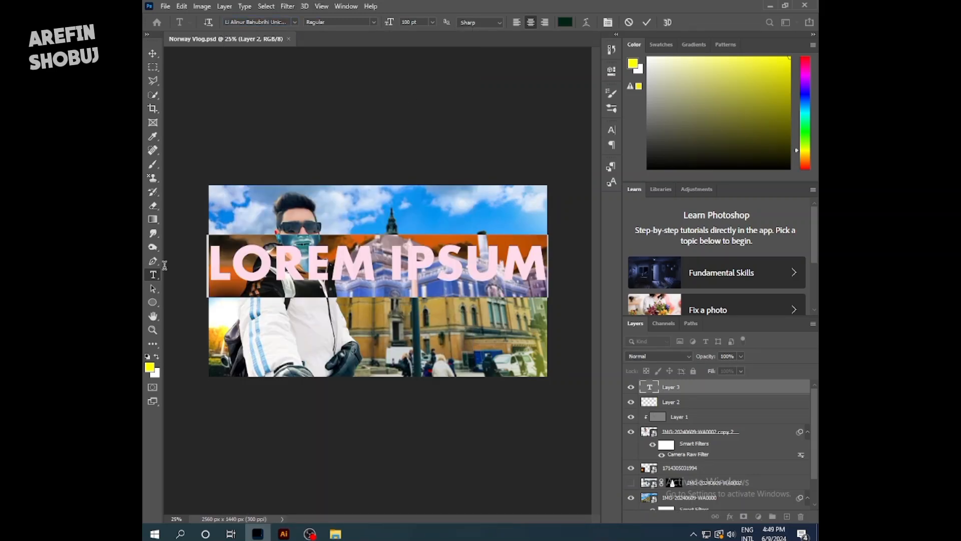
Enter the title NORWAY in white and move it to the upper right of the image, over the sky
type("NOR")
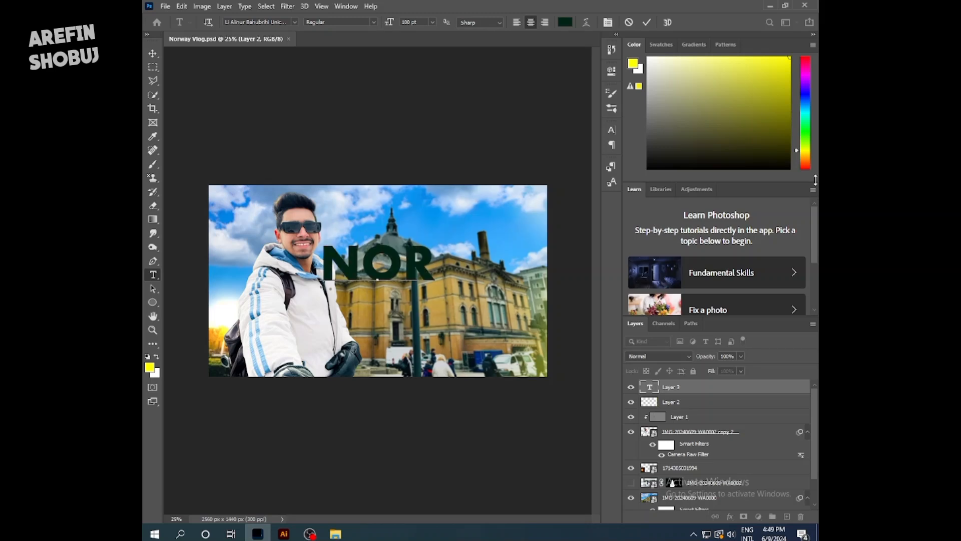
type("WAY")
key("ctrl+a")
left_click(648, 59)
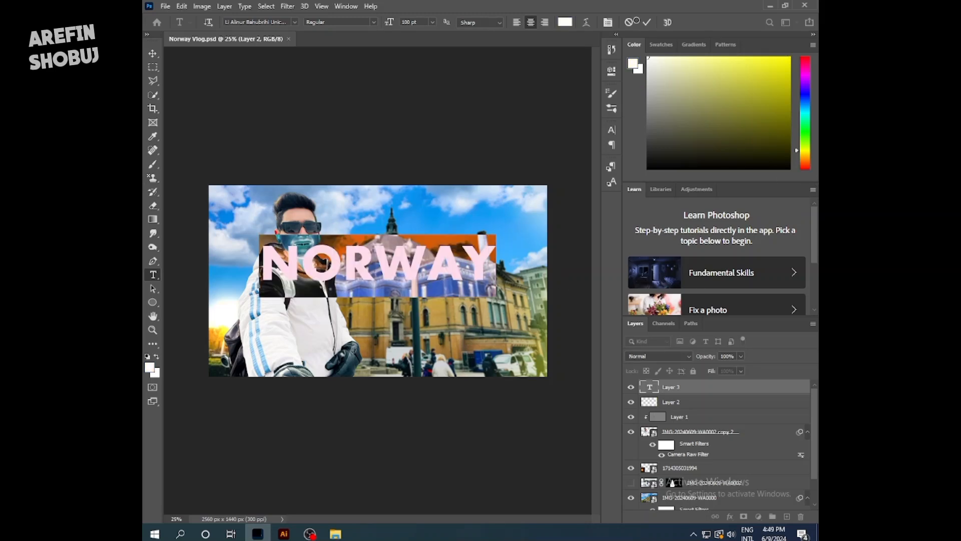
left_click(650, 24)
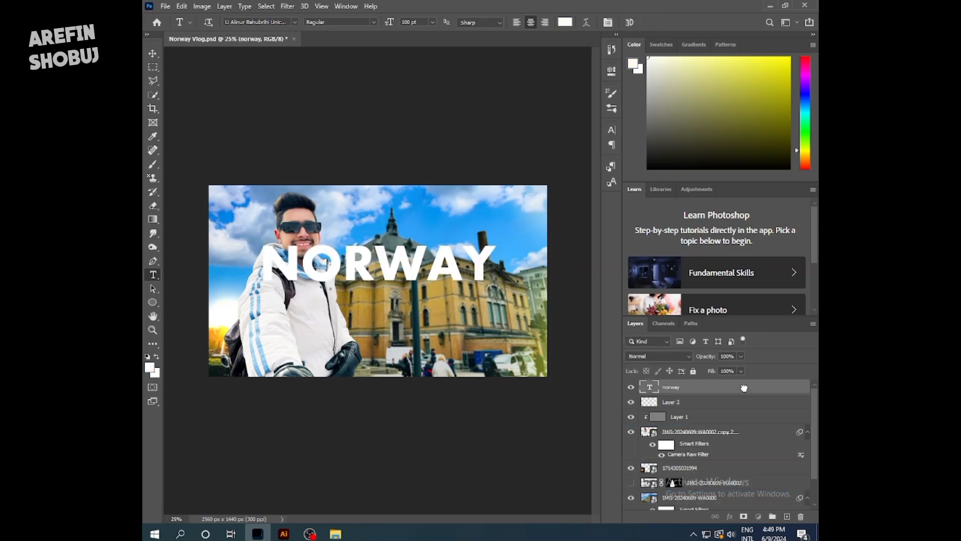
key("v")
left_click_drag(392, 272, 450, 238)
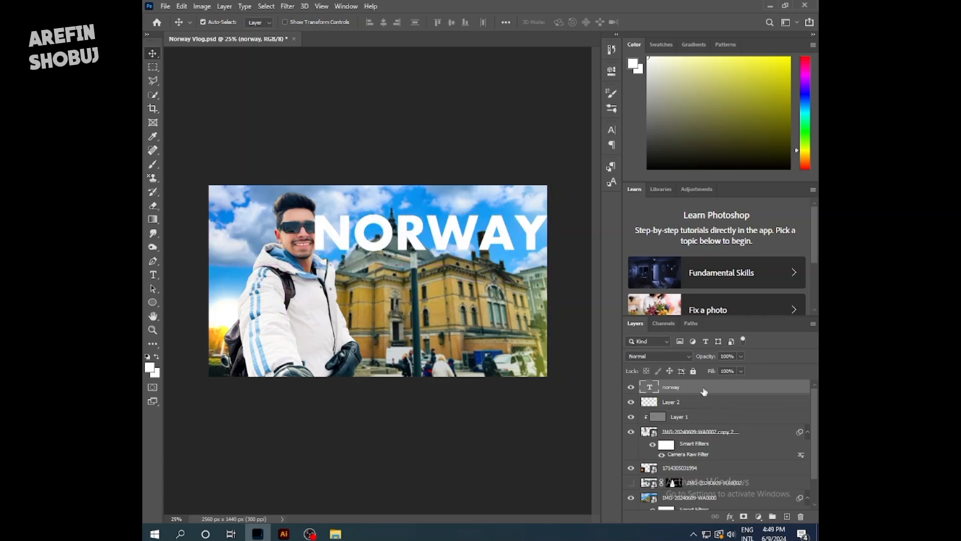
Open the building's smart object and copy the NORWAY text between its building and sky layers, in Normal blend mode
scroll(705, 425, "down", 2)
double_click(649, 466)
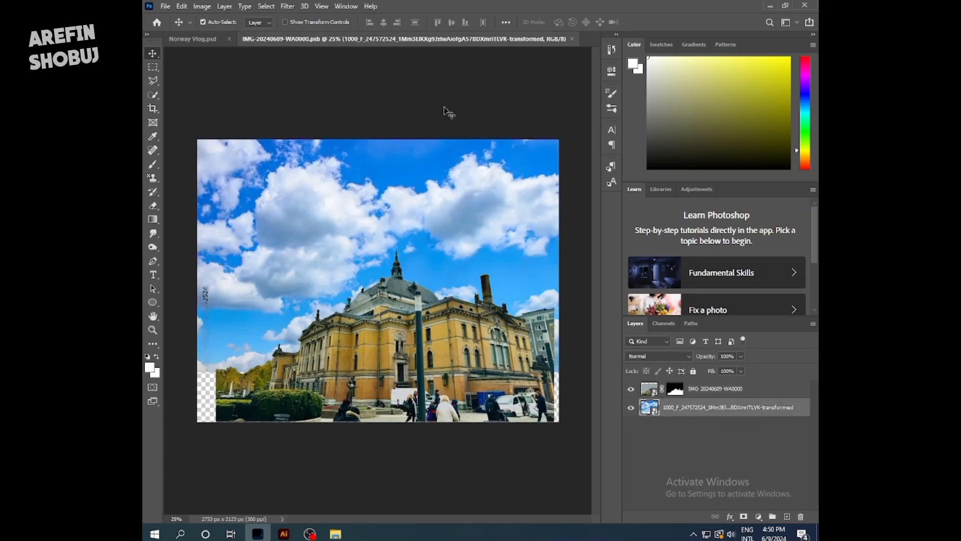
left_click(197, 39)
left_click_drag(434, 233, 470, 282)
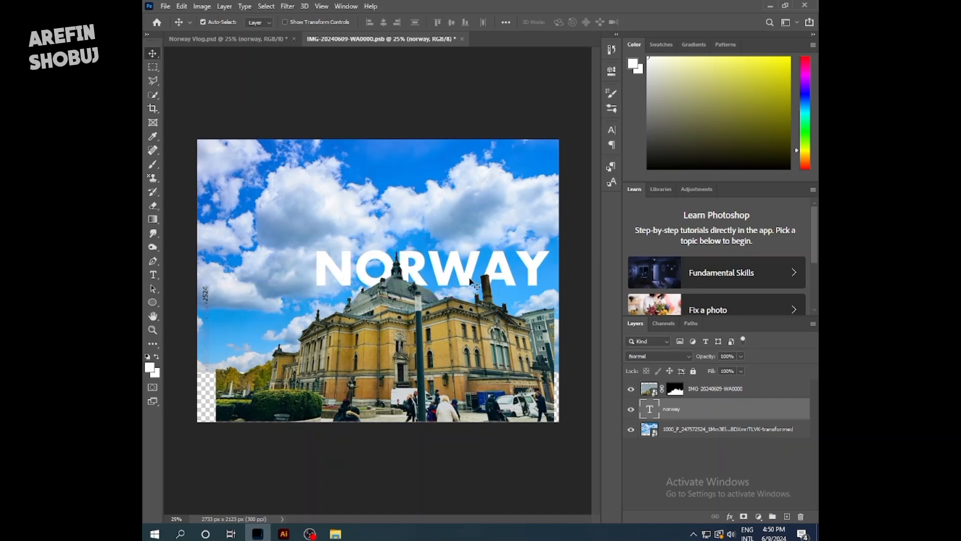
left_click(659, 357)
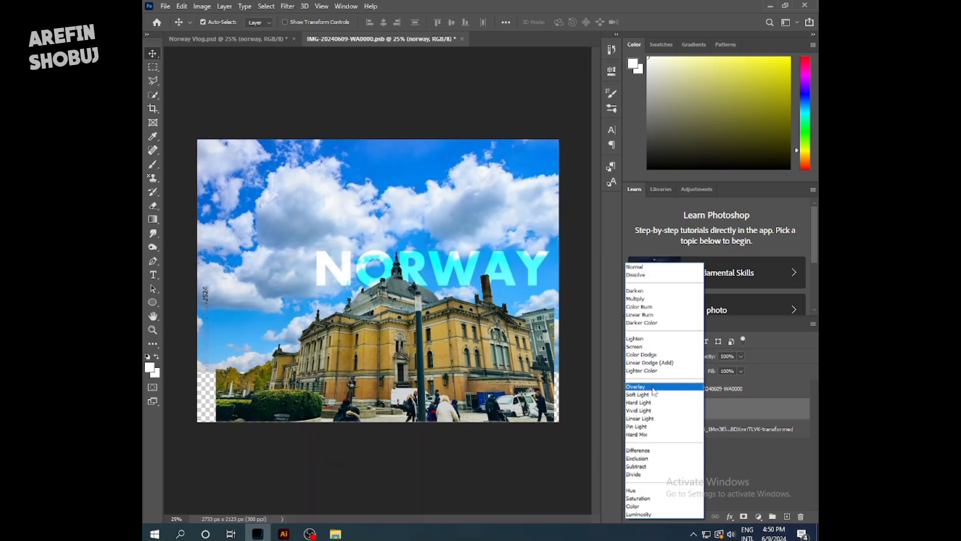
left_click(655, 271)
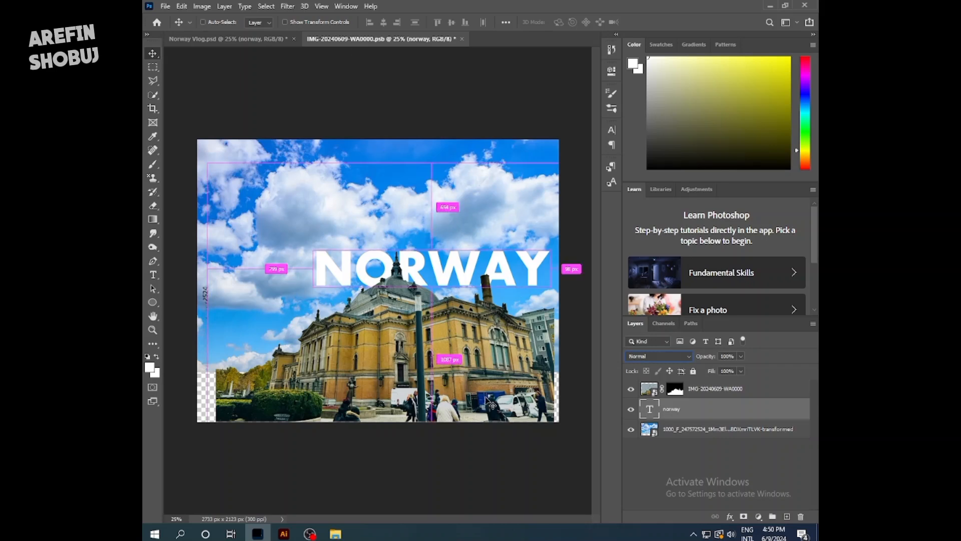
Save the smart object and remove the duplicate NORWAY text layer from Norway Vlog.psd
left_click(273, 42)
key("ctrl+e")
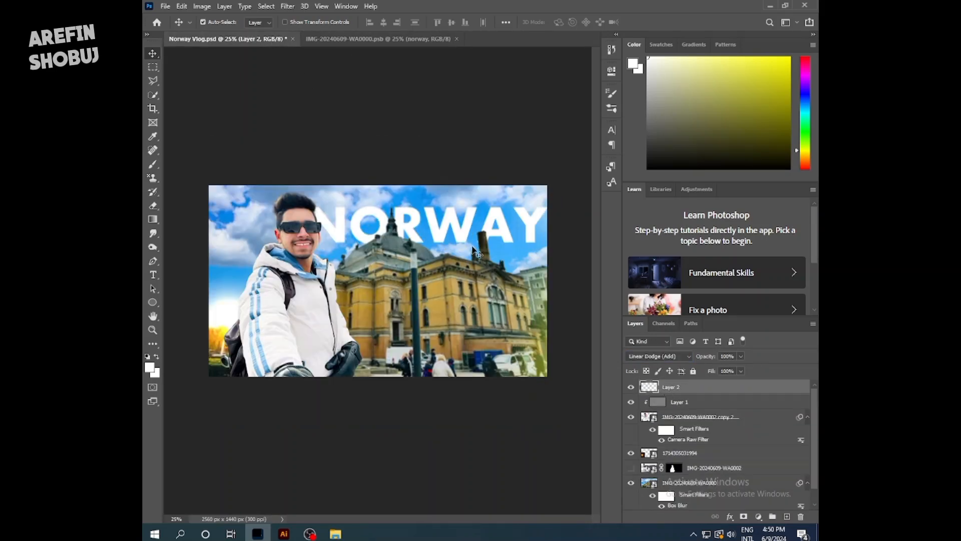
scroll(809, 472, "down", 1)
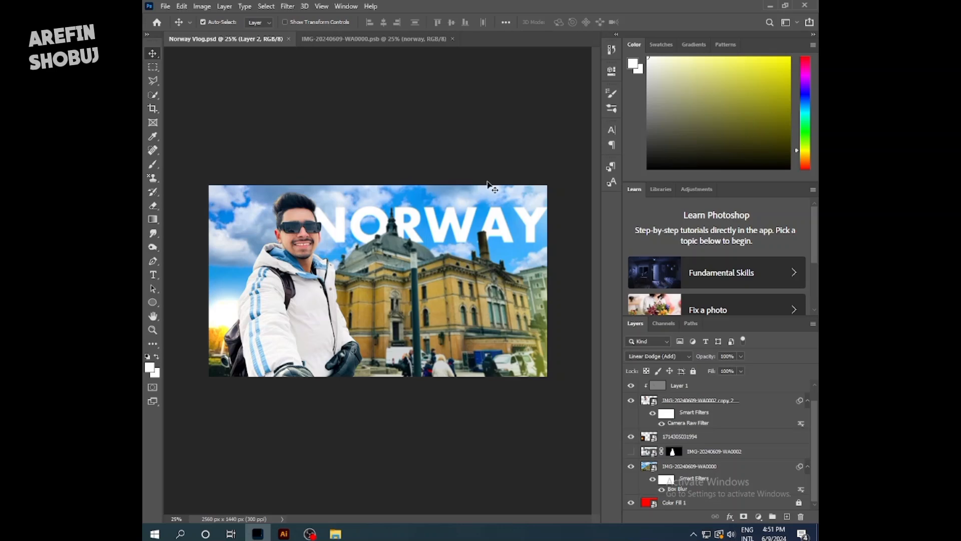
Shift the NORWAY text slightly lower inside the building's smart object and save it
left_click(373, 39)
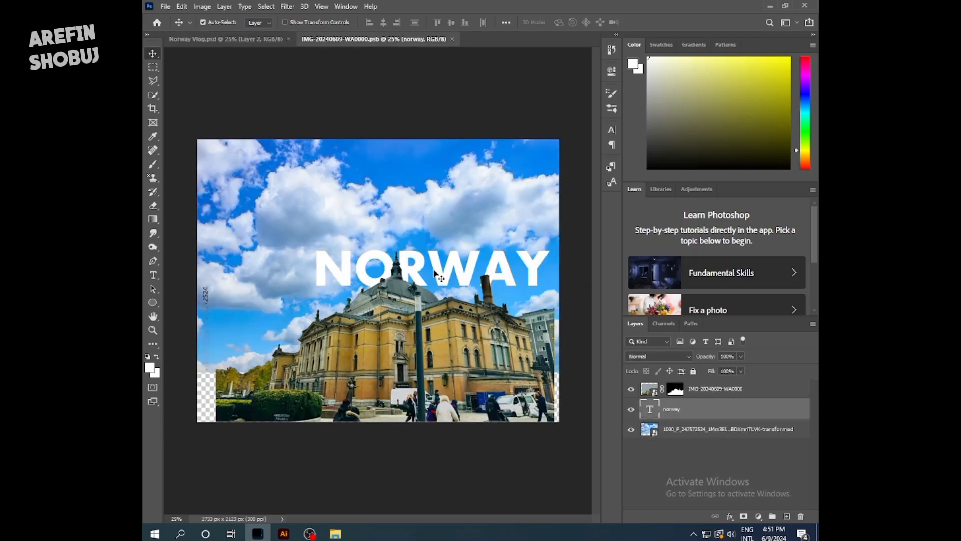
key("ctrl+s")
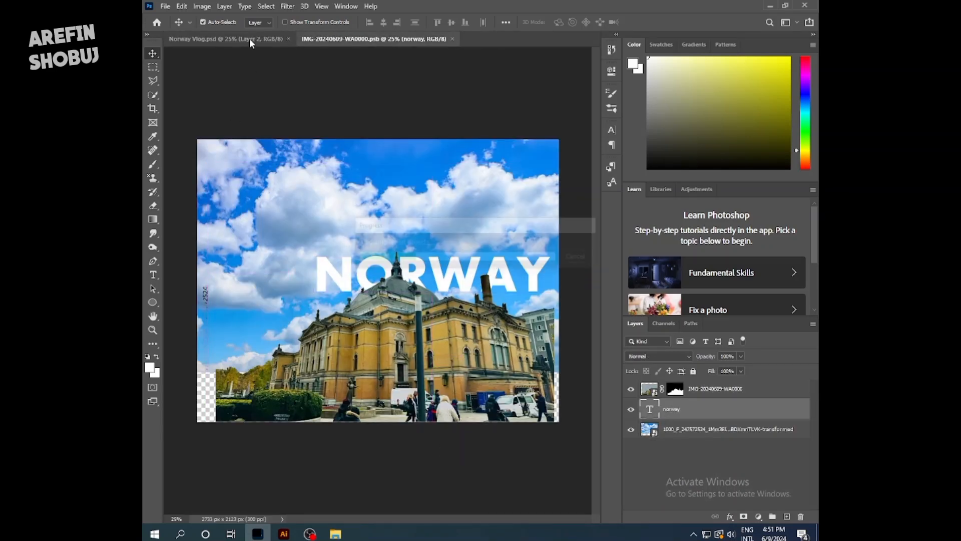
Turn off the building layer's smart filters in Norway Vlog.psd and save the document
left_click(249, 38)
scroll(652, 482, "down", 6)
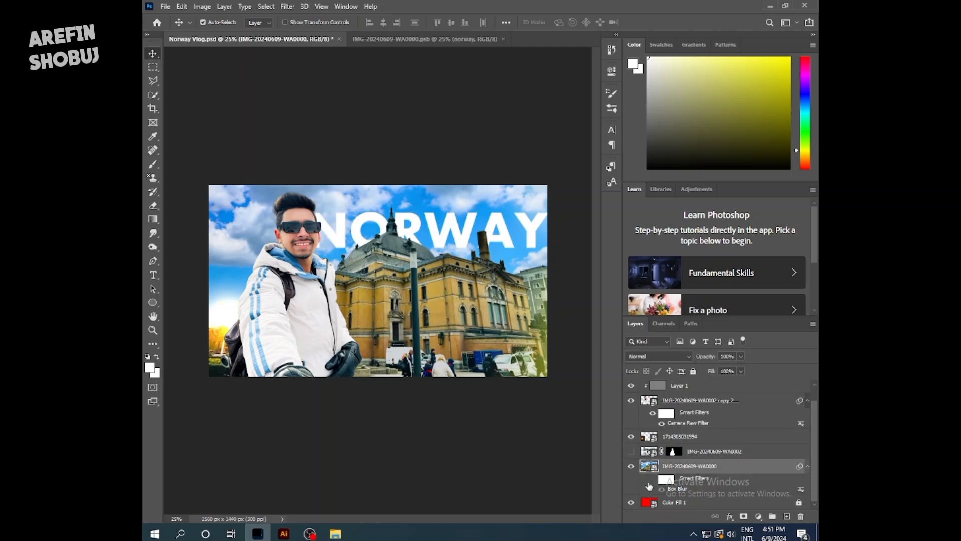
key("ctrl+s")
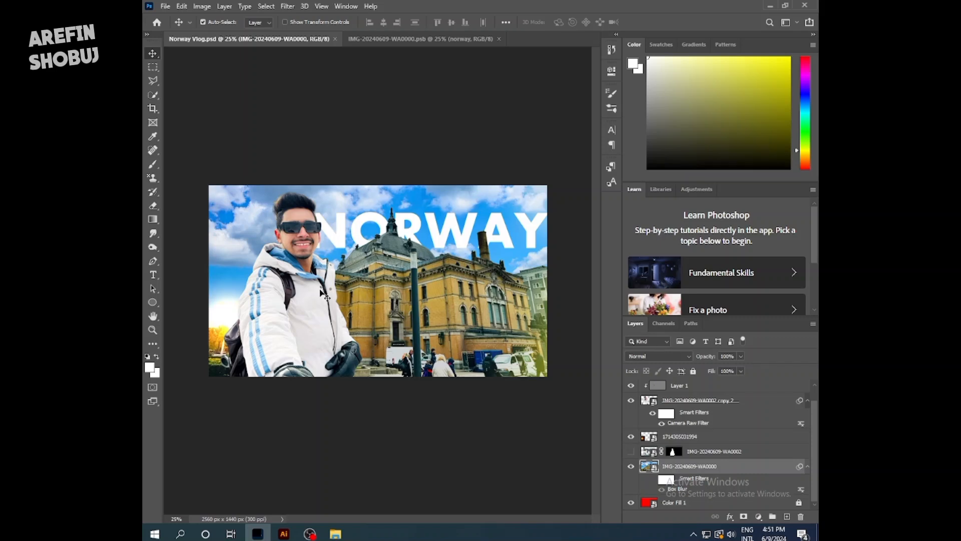
Add a text layer above Layer 2 containing the Bengali line "অসলোতে একদিন", using phonetic Bengali input
scroll(767, 403, "up", 2)
left_click(717, 390)
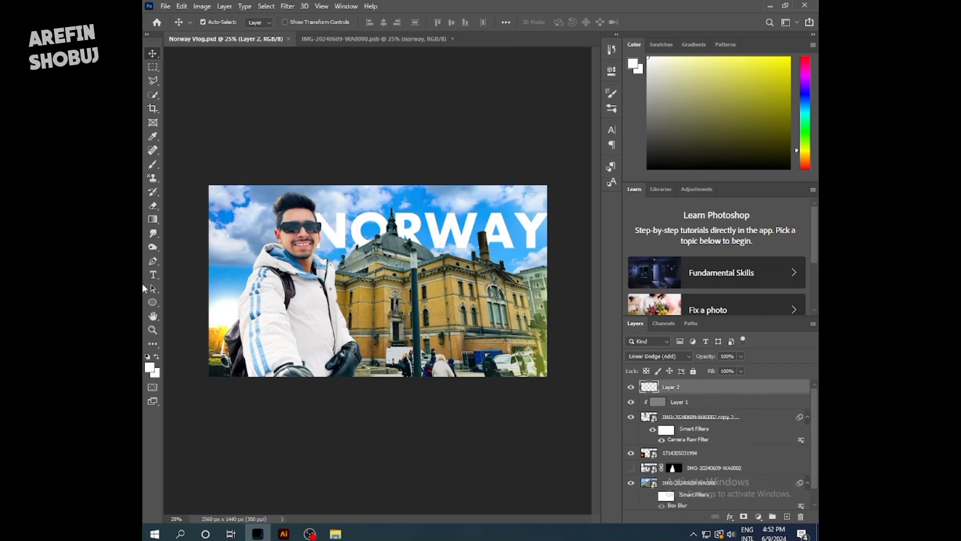
left_click(153, 275)
left_click(401, 292)
left_click(716, 532)
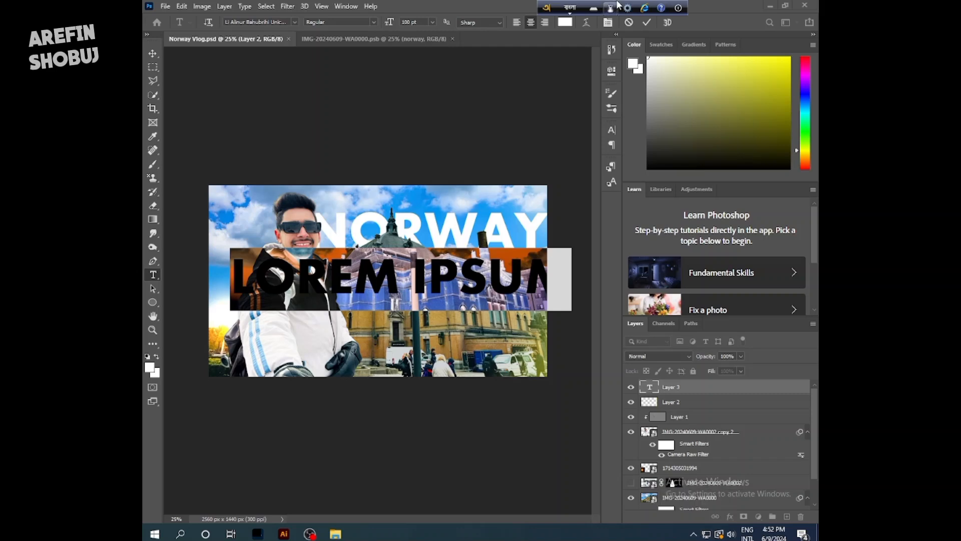
type("oslo")
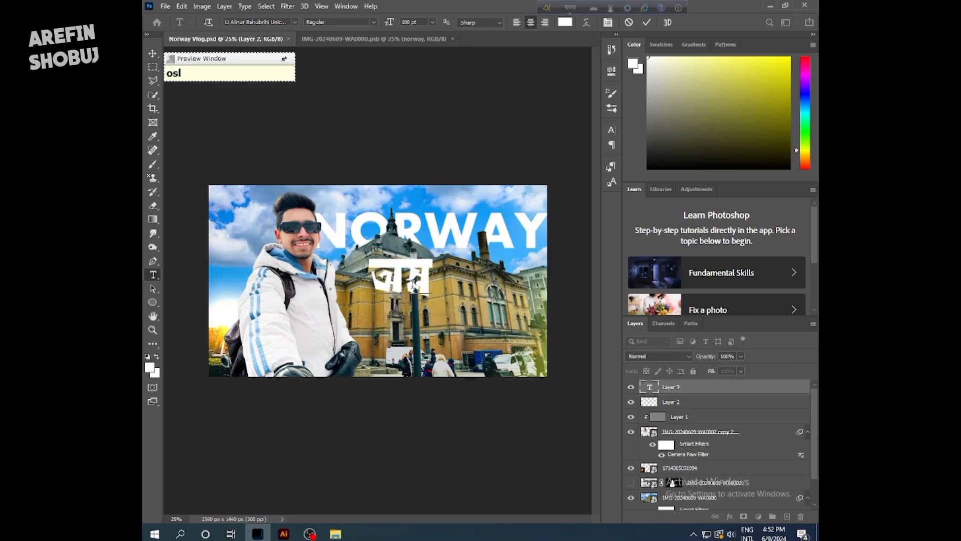
key("BackSpace")
type("lo")
key("BackSpace")
key("BackSpace")
key("BackSpace")
type("lo")
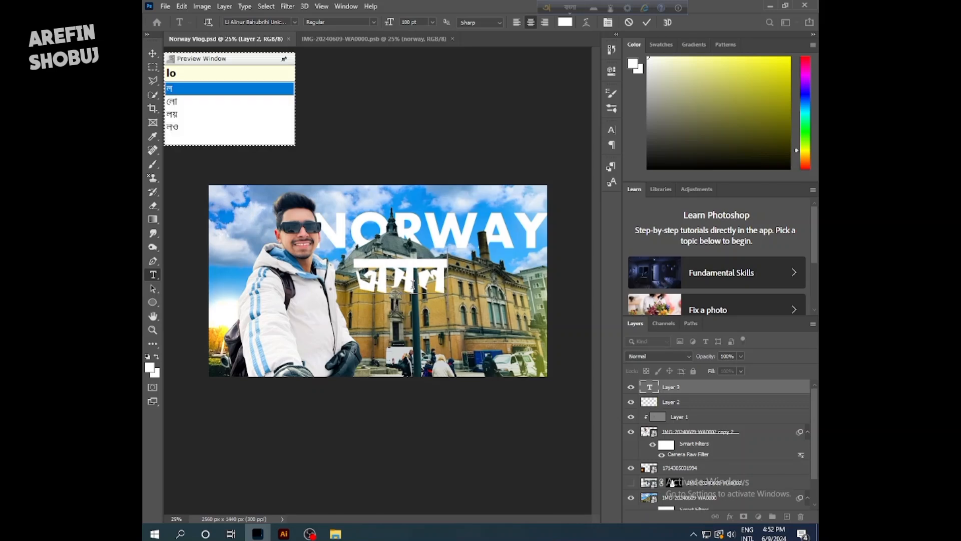
key("Down")
key("Return")
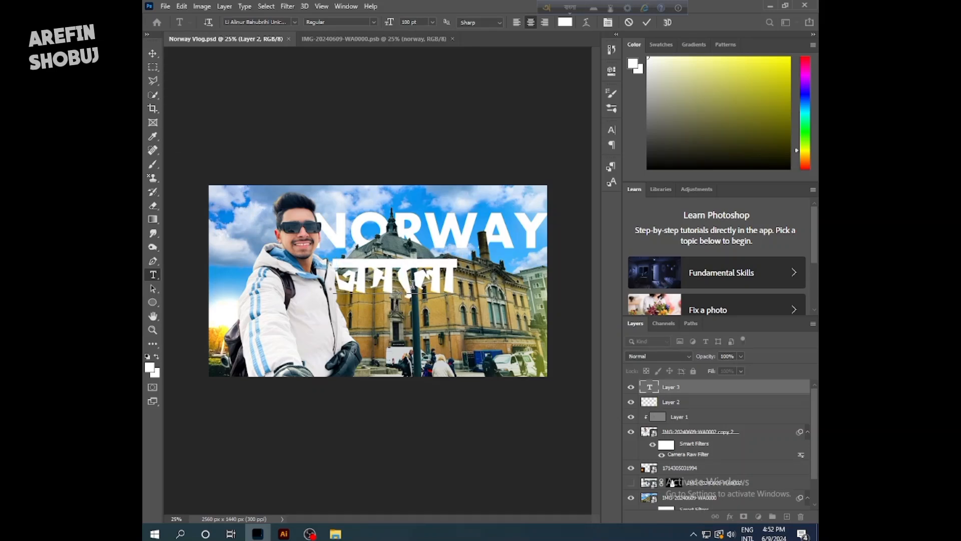
key("BackSpace")
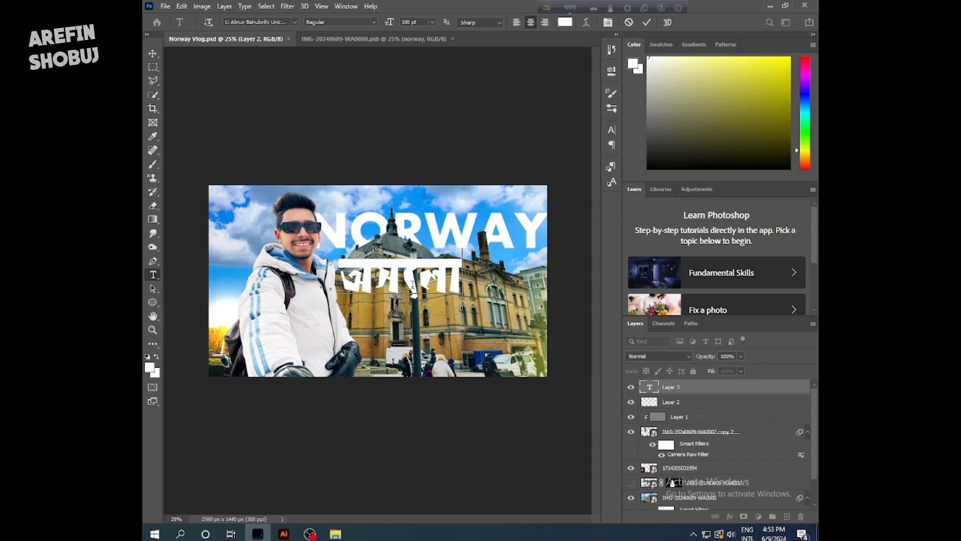
type("te ekdin")
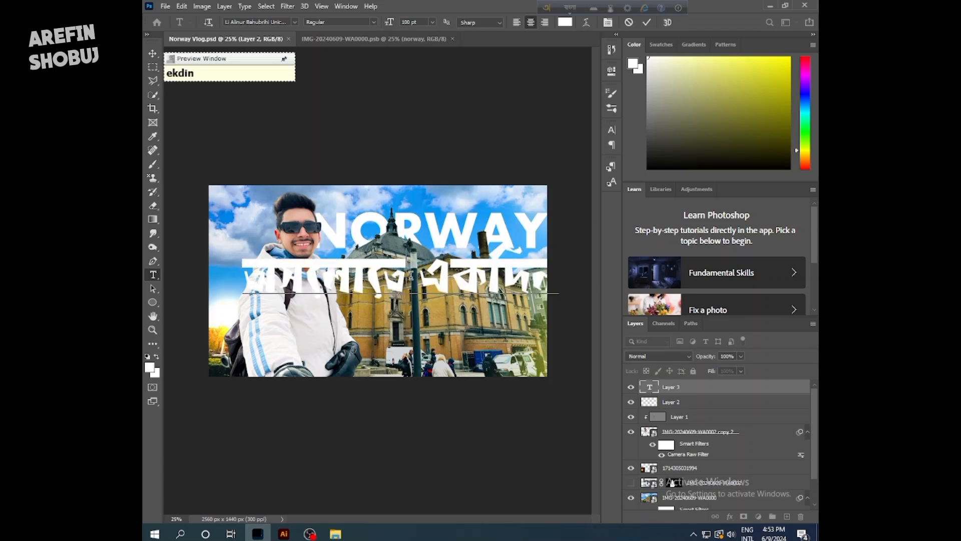
Insert a new first line reading "নরওয়ের রাজধানী" above the existing line of the Bengali text
key("Return")
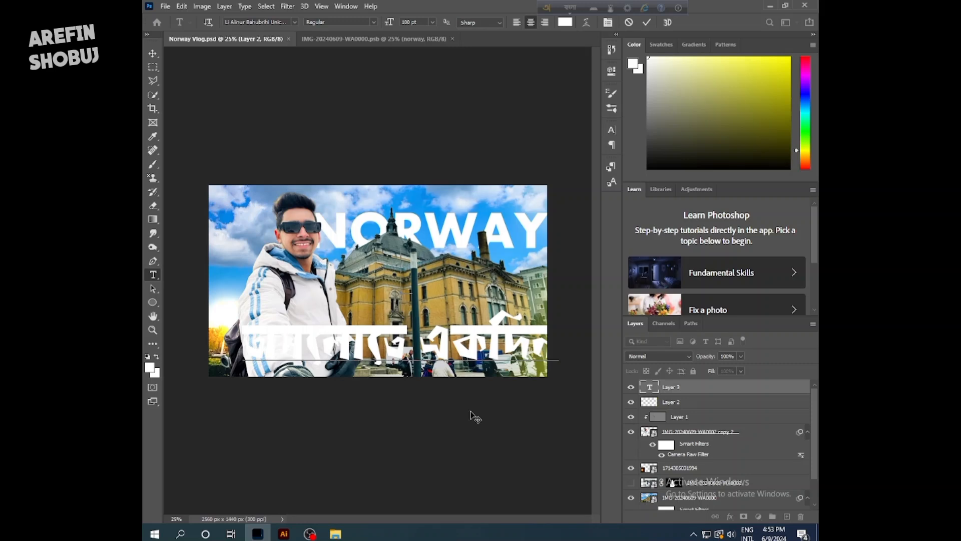
type("norway")
key("BackSpace")
type("r")
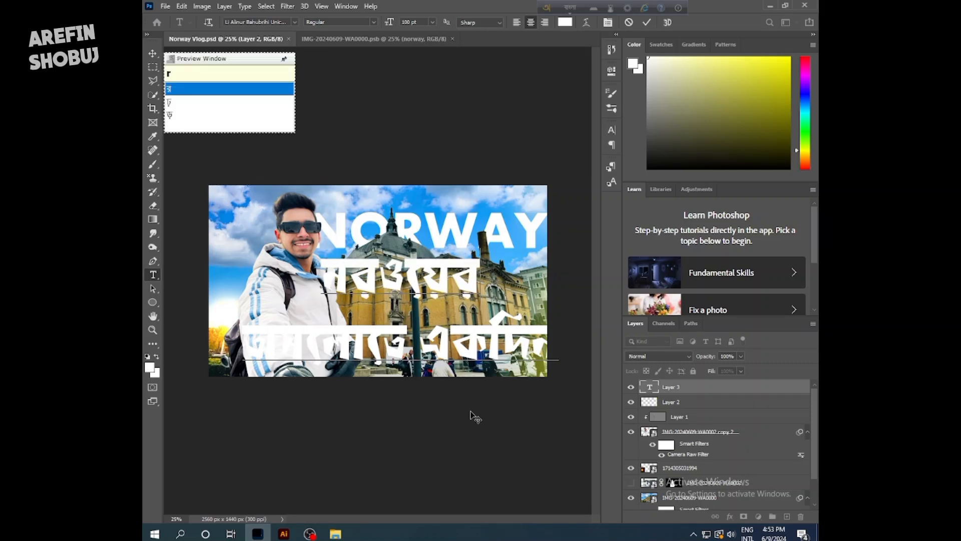
type(" rajdhani")
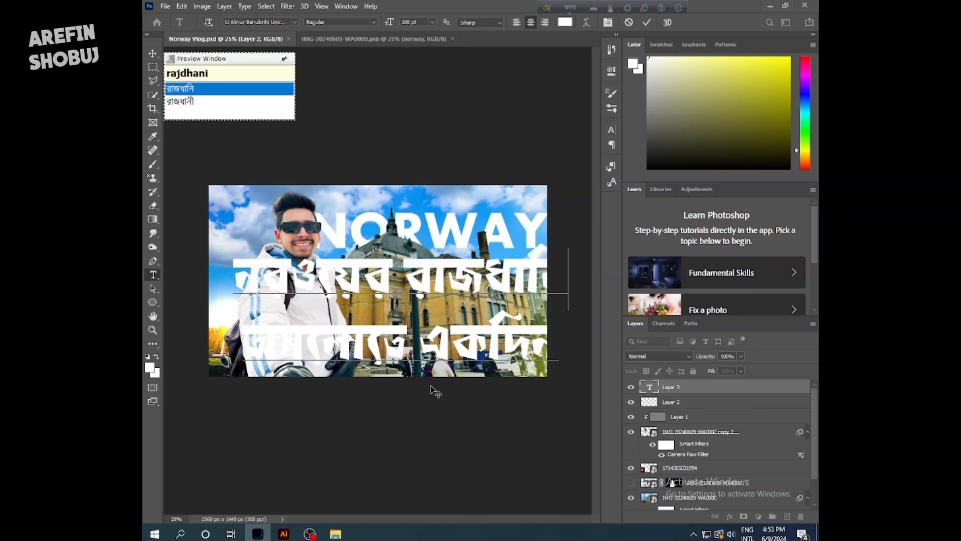
Set the whole two-line Bengali text to 72 pt with 55 pt leading and commit it
key("ctrl+a")
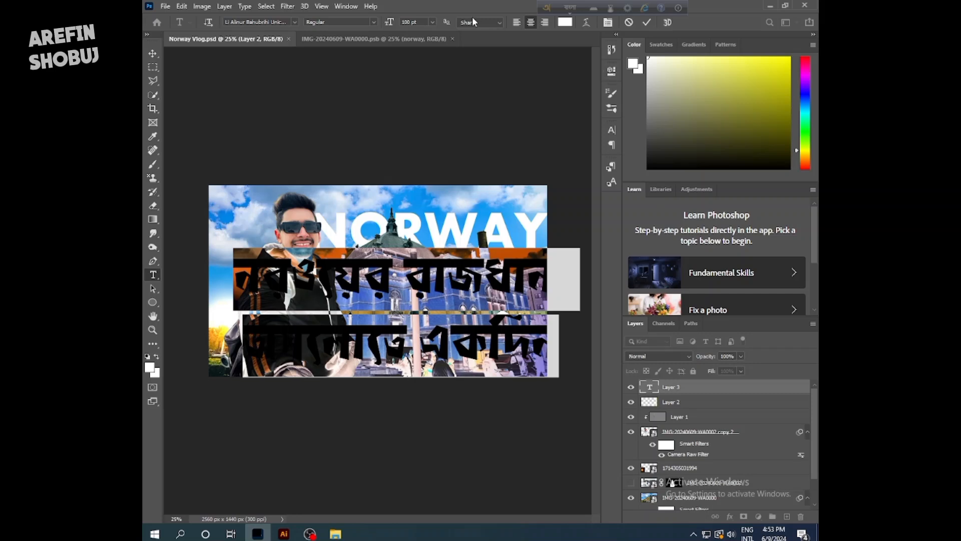
left_click(432, 22)
left_click(423, 157)
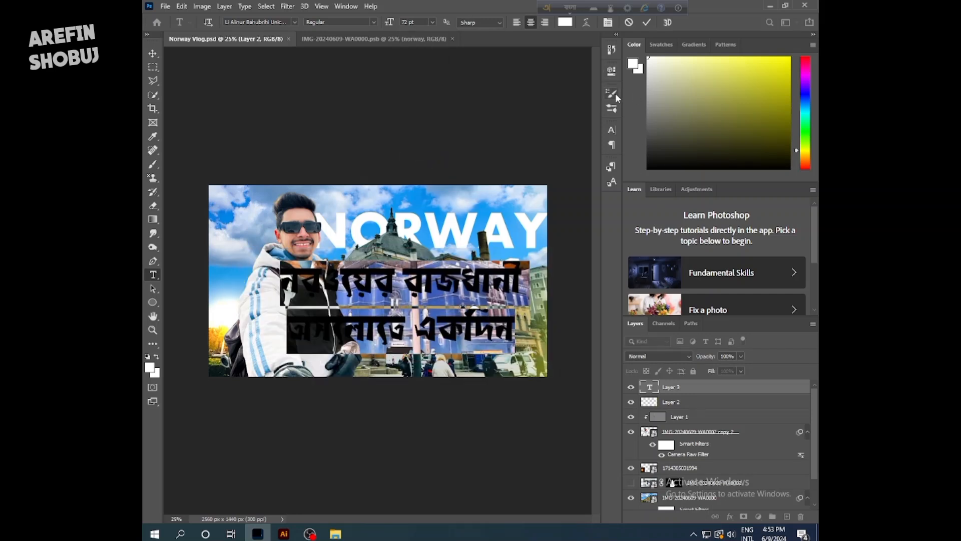
left_click(611, 129)
left_click(594, 158)
left_click(579, 278)
left_click(594, 158)
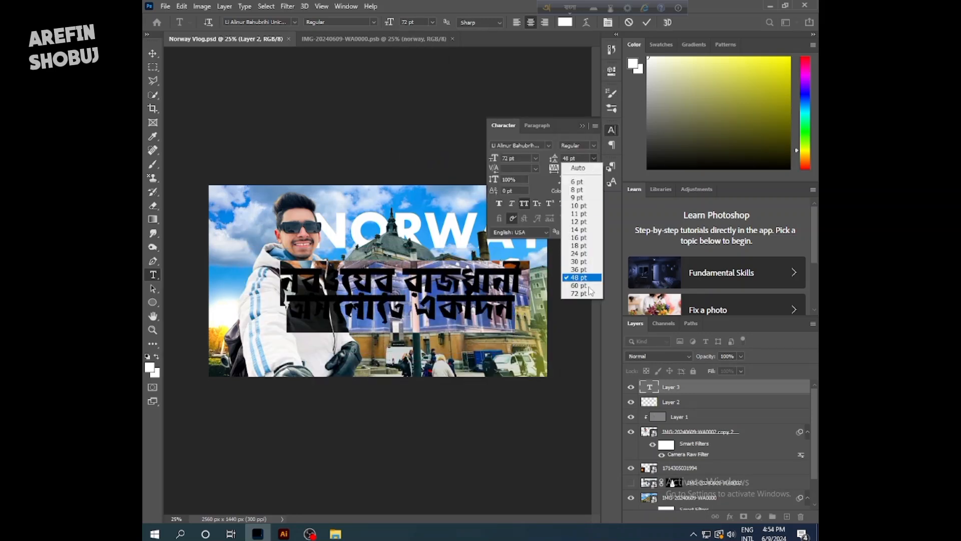
left_click(578, 286)
key("Return")
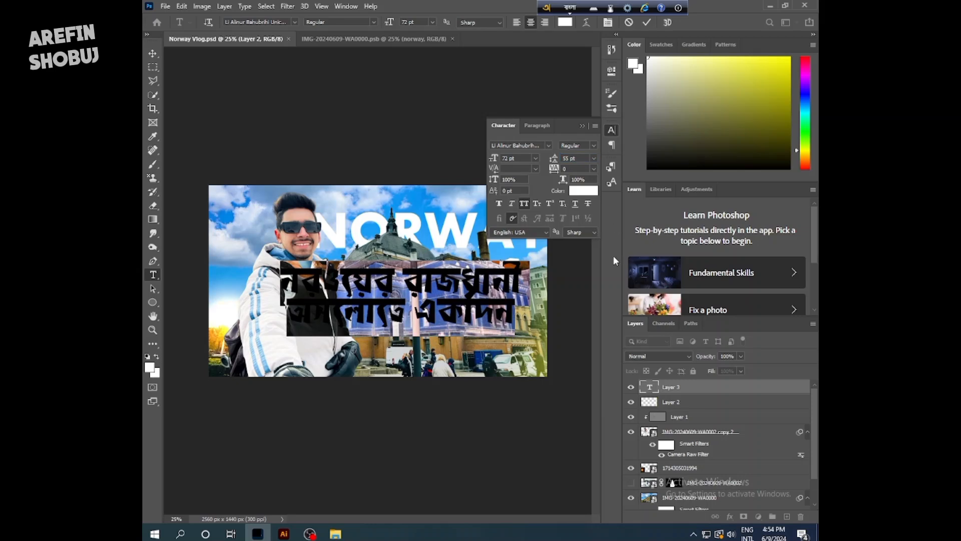
left_click(611, 130)
left_click(647, 22)
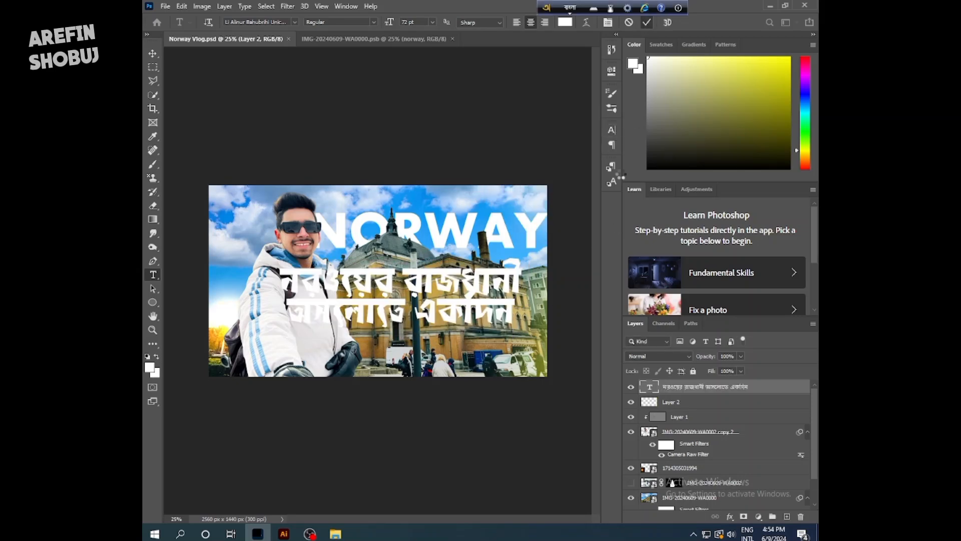
Scale the Bengali text down to about 53 pt with a slight upward tilt and place it over the building below NORWAY
left_click(153, 56)
mouse_move(402, 289)
left_mouse_down()
mouse_move(444, 284)
mouse_move(392, 297)
left_mouse_up()
key("ctrl+t")
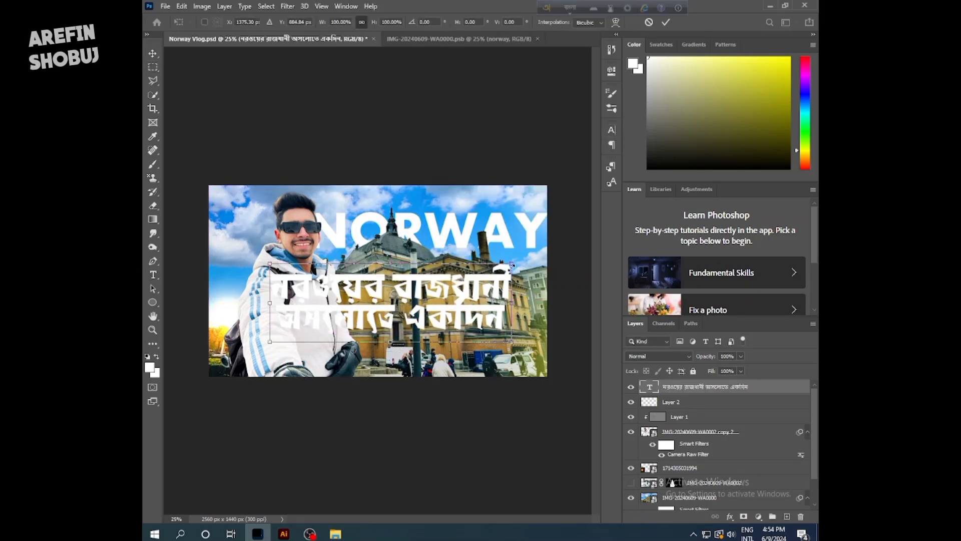
left_click_drag(512, 264, 448, 285)
left_click_drag(416, 314, 501, 300)
left_click_drag(540, 267, 538, 261)
mouse_move(463, 310)
left_mouse_down()
mouse_move(456, 300)
mouse_move(454, 311)
left_mouse_up()
Try the fonts FN Sharif Bijoy Unicode and Li Shamim Cholontika on the whole Bengali text
double_click(653, 387)
left_click(294, 22)
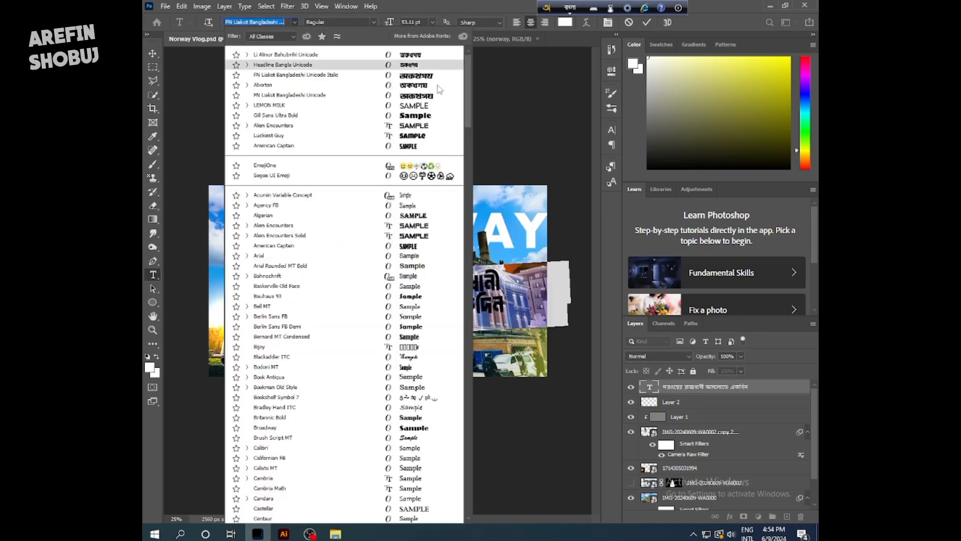
left_click_drag(469, 96, 458, 456)
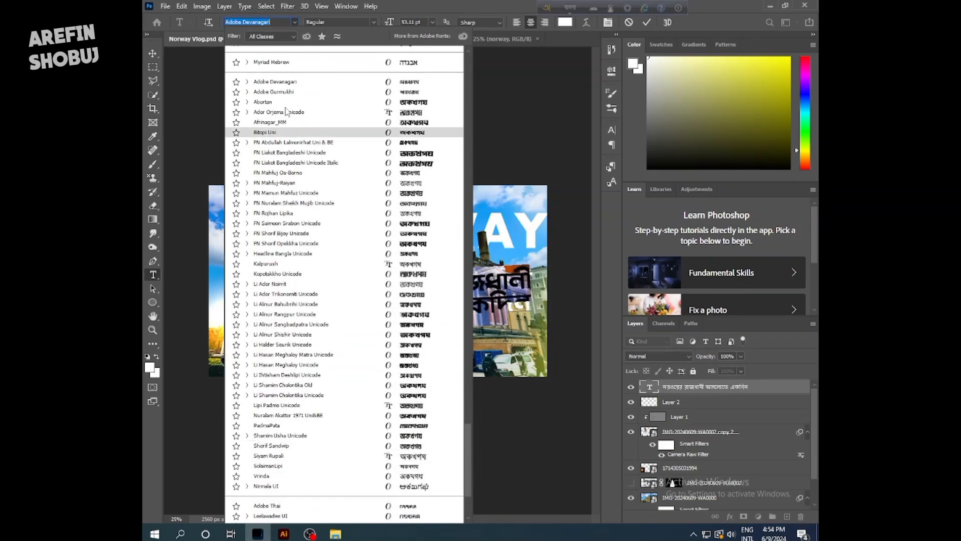
left_click(282, 239)
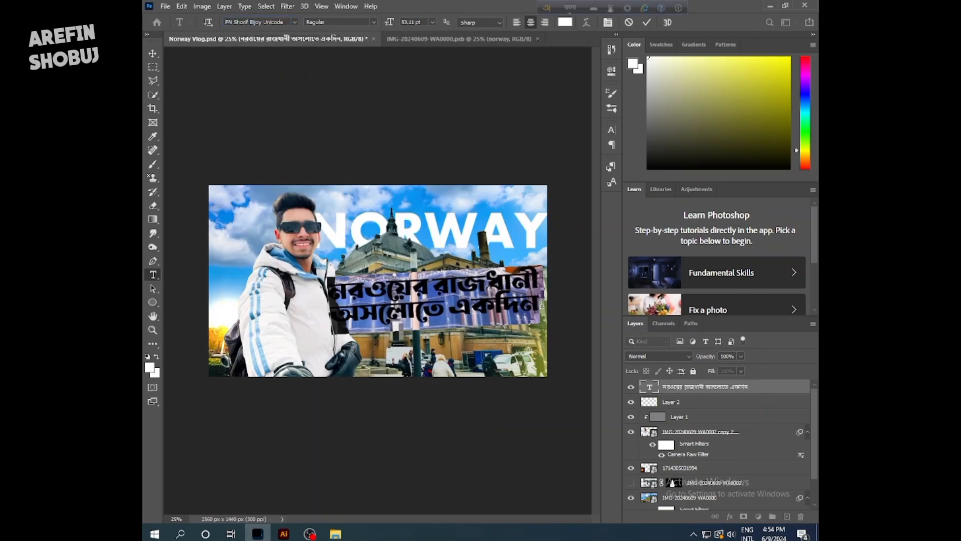
left_click(294, 22)
left_click_drag(466, 109, 788, 10)
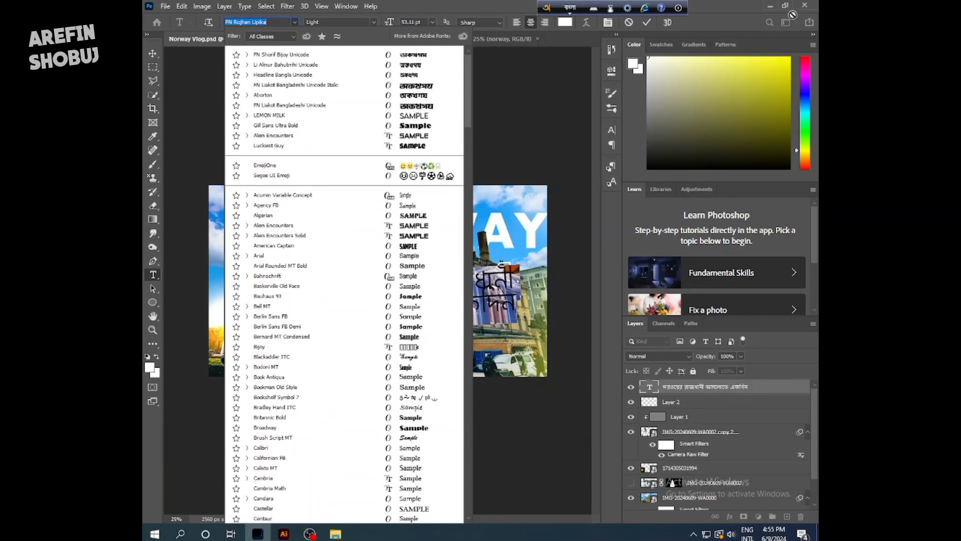
scroll(408, 507, "down", 10)
left_click(300, 273)
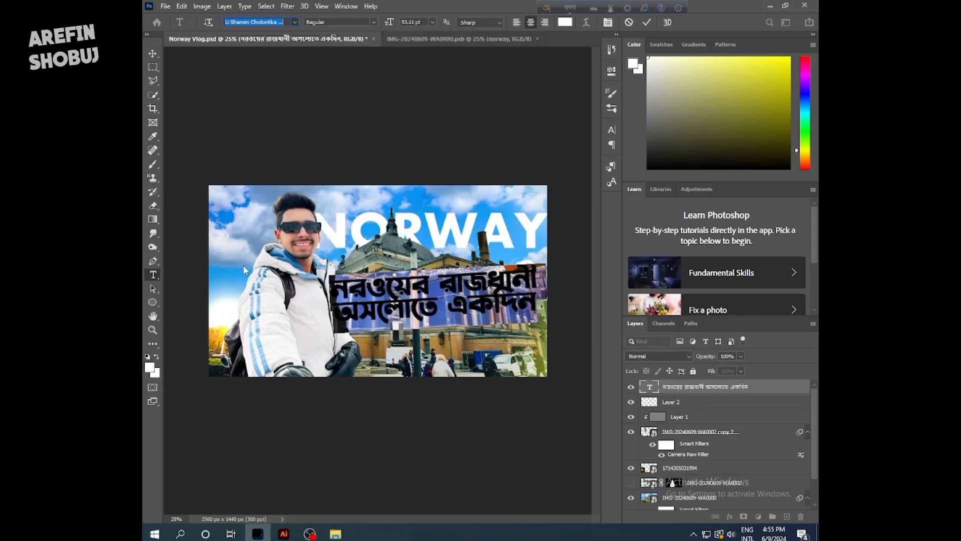
Set the Bengali text's font to Li Alinur Sangbadpatra Unicode and shift the text slightly on the building
left_click(295, 22)
left_click_drag(466, 102, 463, 474)
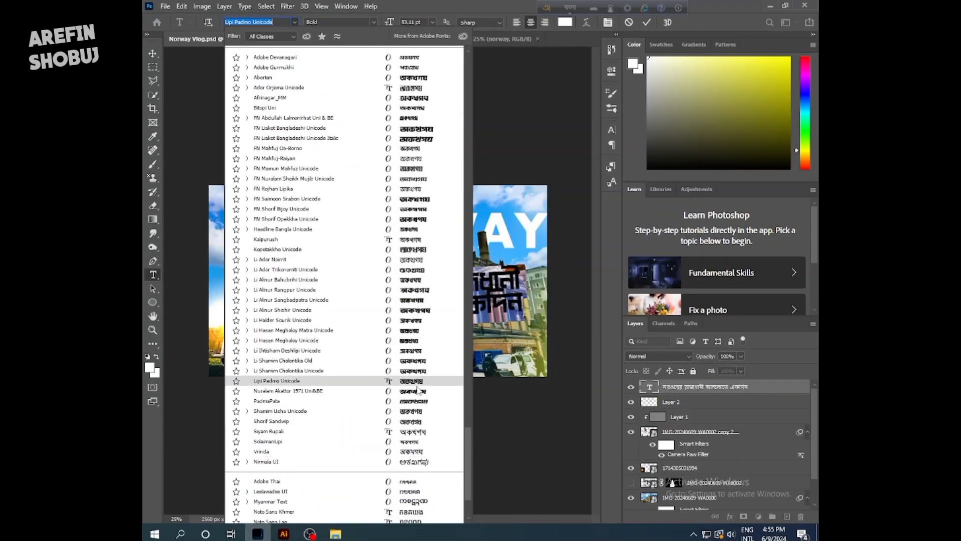
left_click(301, 299)
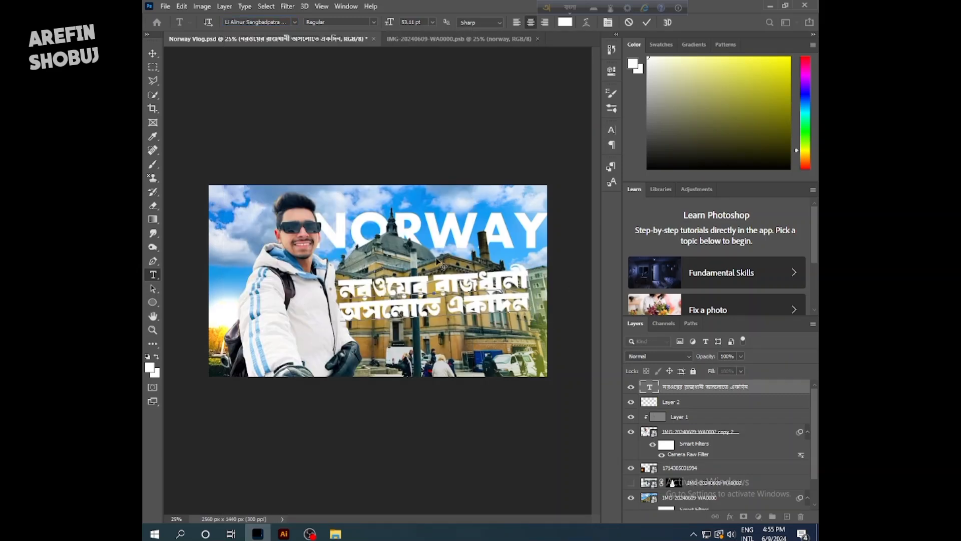
mouse_move(437, 260)
left_mouse_down()
mouse_move(449, 261)
mouse_move(424, 268)
left_mouse_up()
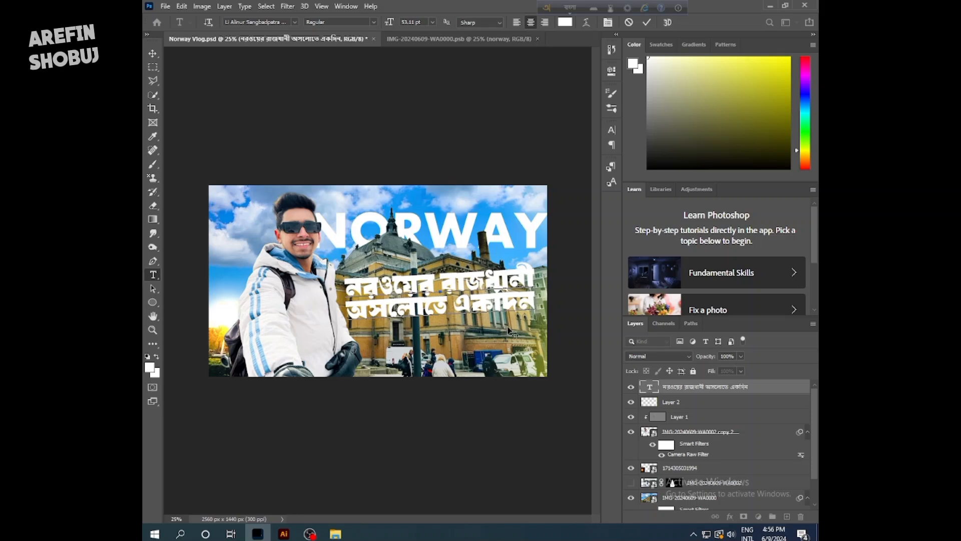
Cut the second line "অসলোতে একদিন" out of the Bengali text and duplicate the remaining one-line text layer
double_click(650, 389)
left_click_drag(540, 287, 605, 363)
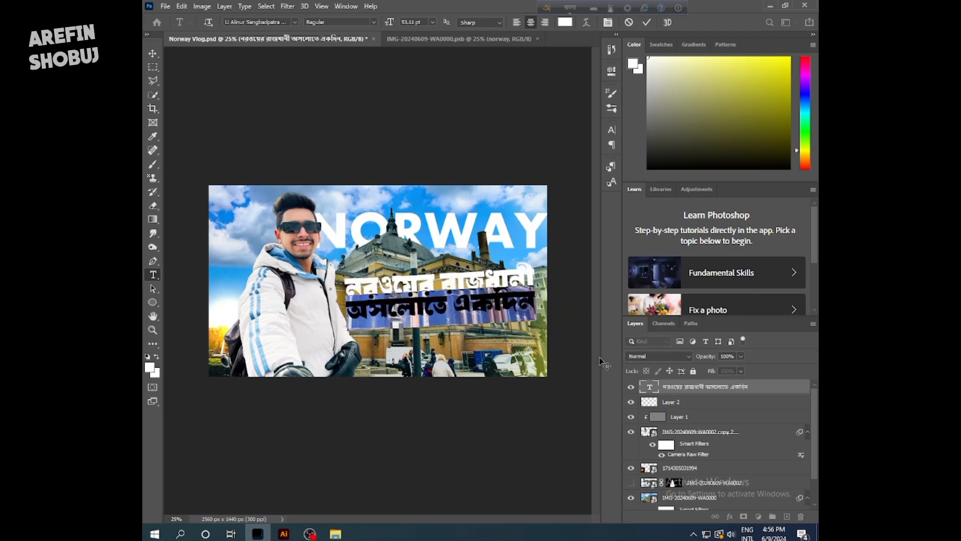
key("ctrl+x")
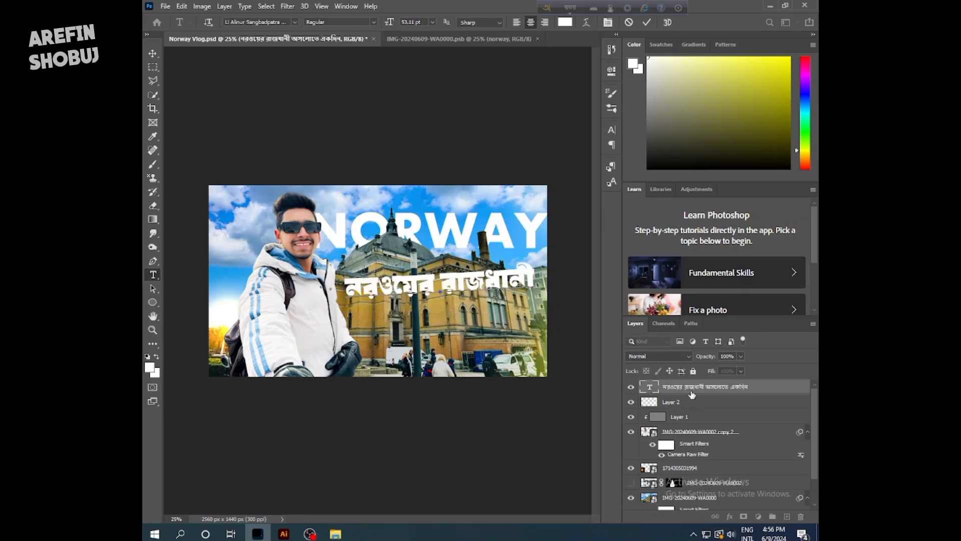
key("ctrl+Return")
key("v")
key("ctrl+j")
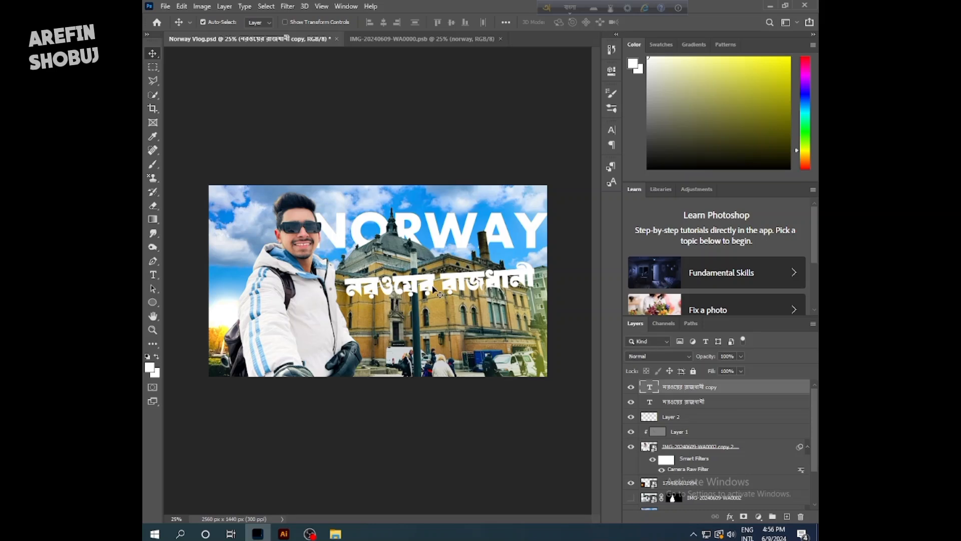
Move the duplicated line below the original and replace its text with the cut line "অসলোতে একদিন"
left_click_drag(433, 288, 430, 310)
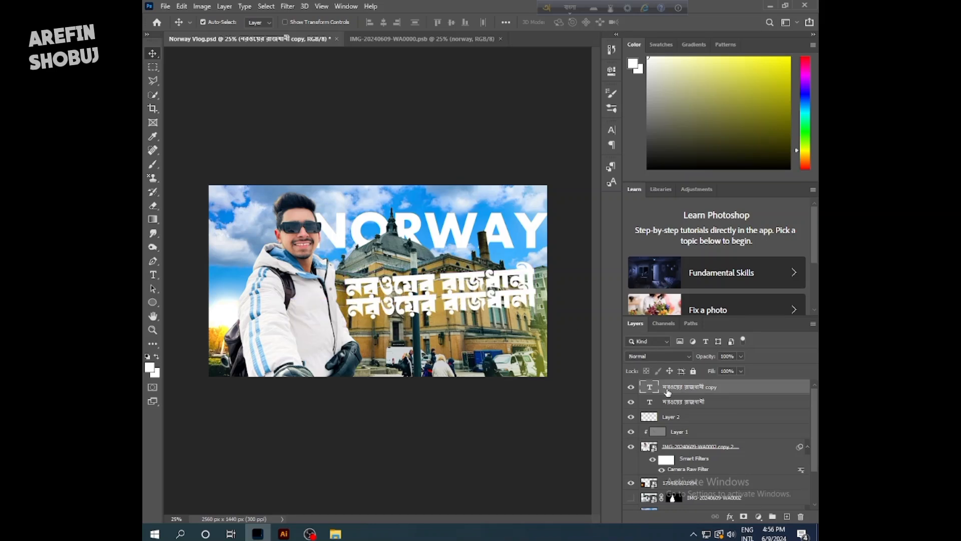
double_click(650, 387)
key("ctrl+v")
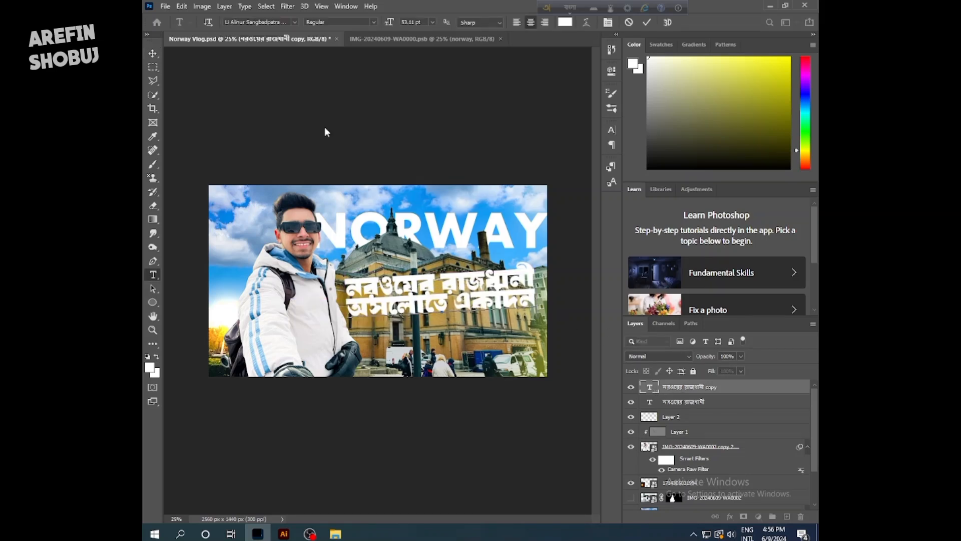
left_click(647, 22)
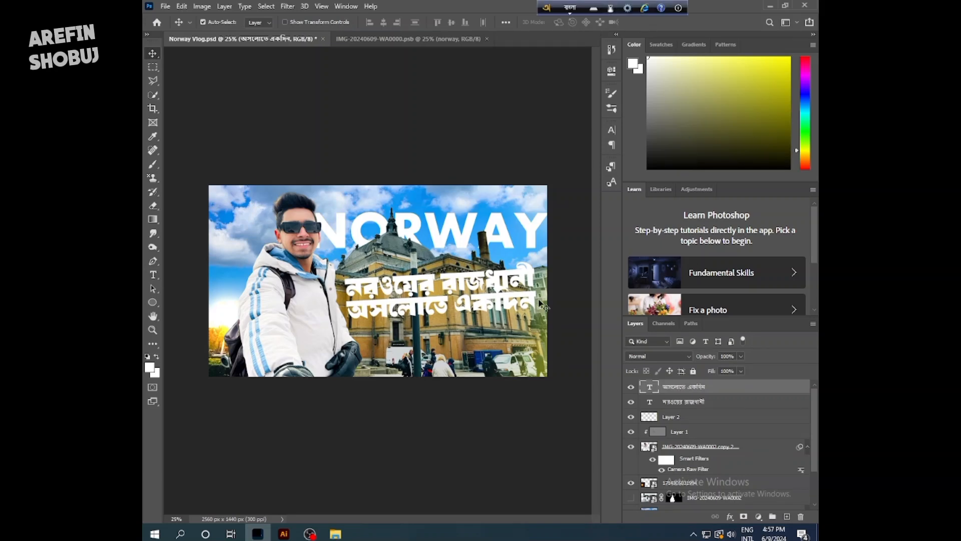
double_click(654, 391)
key("Escape")
double_click(651, 389)
key("Escape")
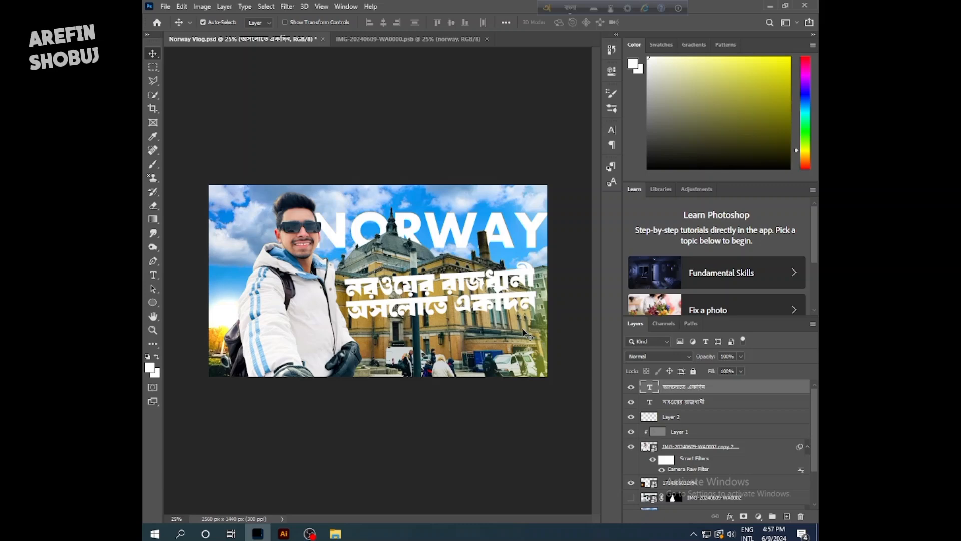
Apply an orange-to-yellow Gradient Overlay to the "অসলোতে একদিন" text layer
double_click(763, 390)
left_click(461, 194)
left_click_drag(707, 36, 641, 81)
left_click(711, 106)
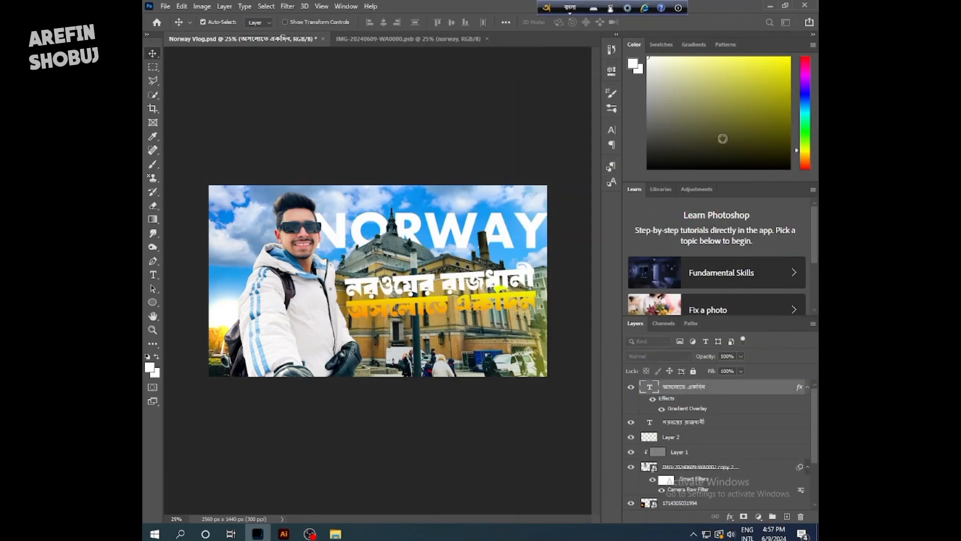
Add a Gradient Overlay to the "নরওয়ের রাজধানী" text layer and set its starting colour stop to blue #0096ff
double_click(731, 422)
left_click(380, 245)
left_click(547, 149)
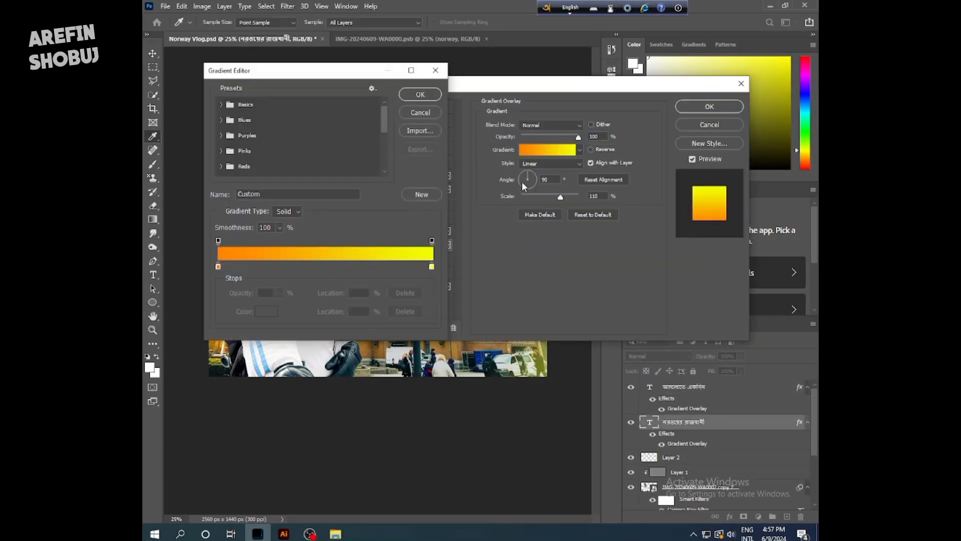
left_click(217, 267)
left_click(266, 311)
left_click_drag(463, 221, 463, 160)
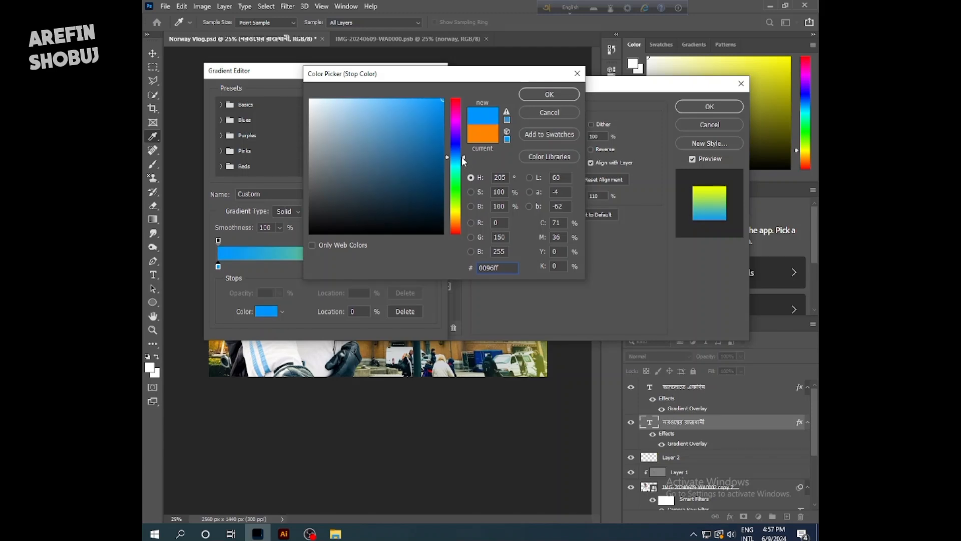
left_click(550, 94)
Set the ending colour stop of the "নরওয়ের রাজধানী" layer's Gradient Overlay to cyan #00eaff and apply the layer style
left_click(435, 267)
left_click(267, 311)
left_click_drag(463, 212, 463, 168)
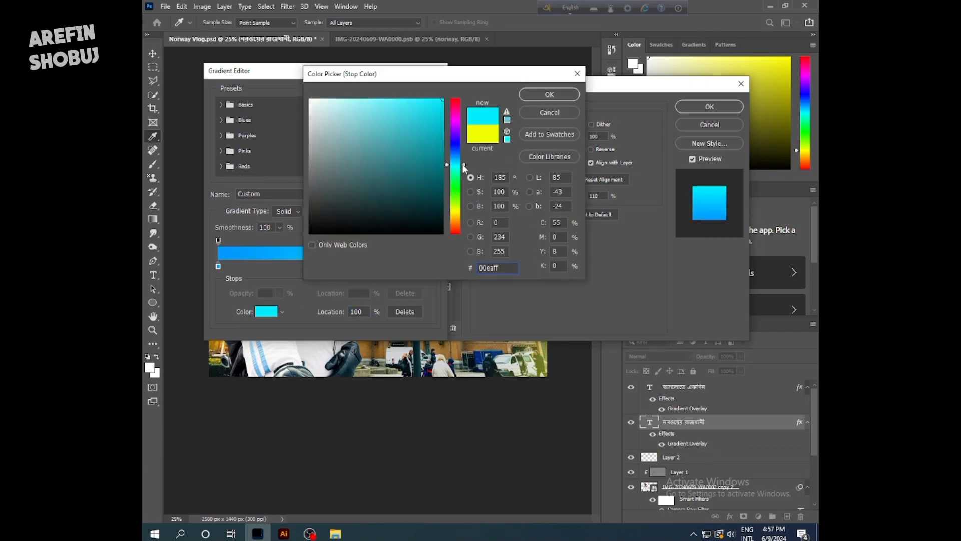
left_click(549, 94)
left_click(426, 96)
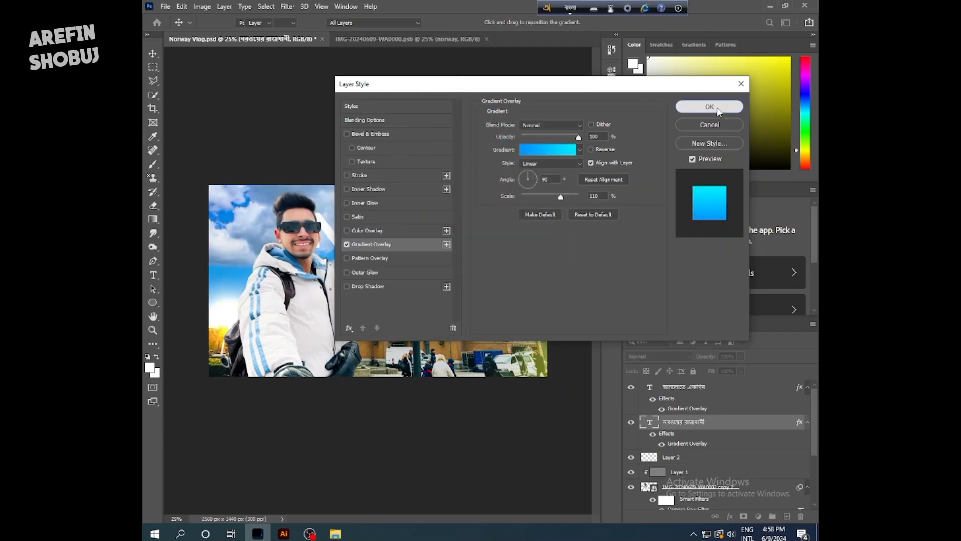
left_click(709, 106)
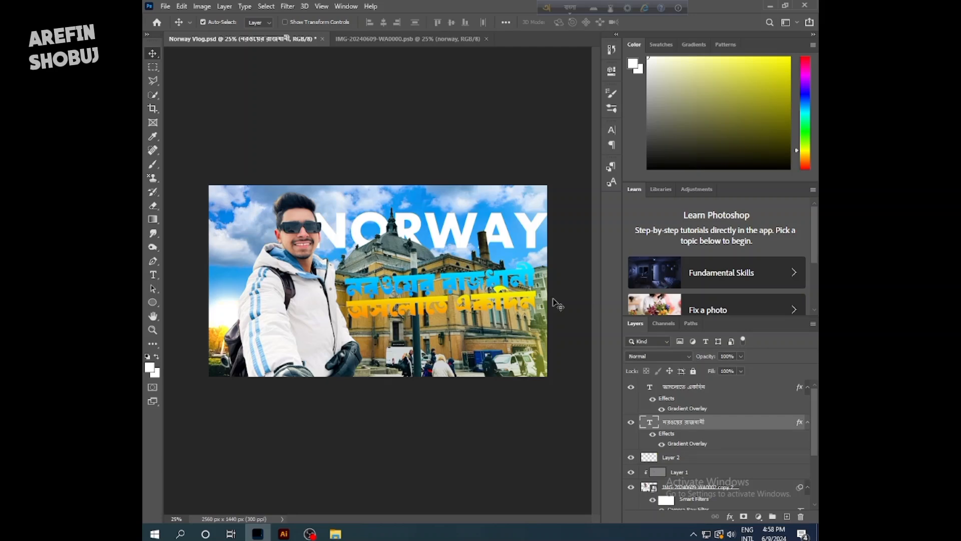
Save the document and add a 15 px dark red outside Stroke to the "অসলোতে একদিন" text layer
left_click(752, 392)
key("ctrl+s")
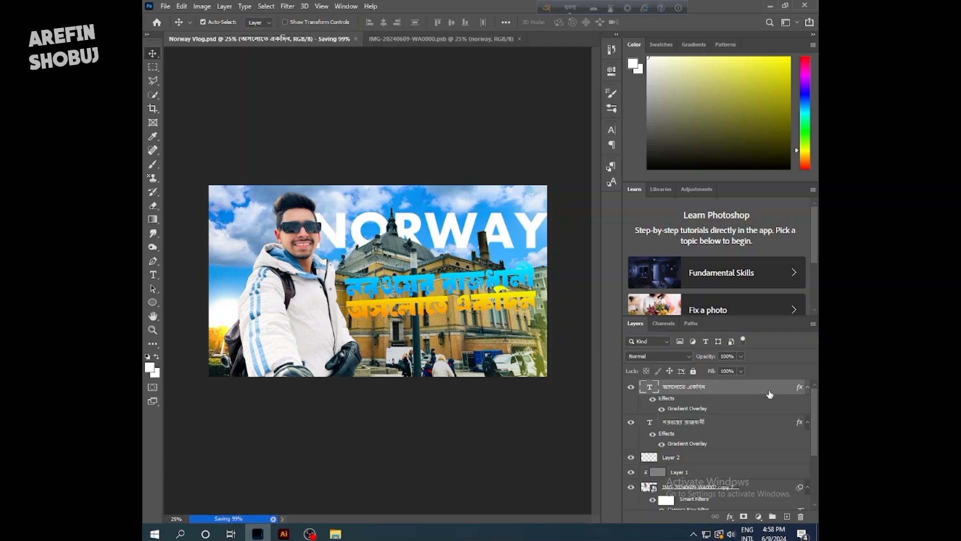
double_click(770, 392)
left_click(361, 175)
mouse_move(601, 83)
left_mouse_down()
mouse_move(721, 133)
mouse_move(658, 67)
left_mouse_up()
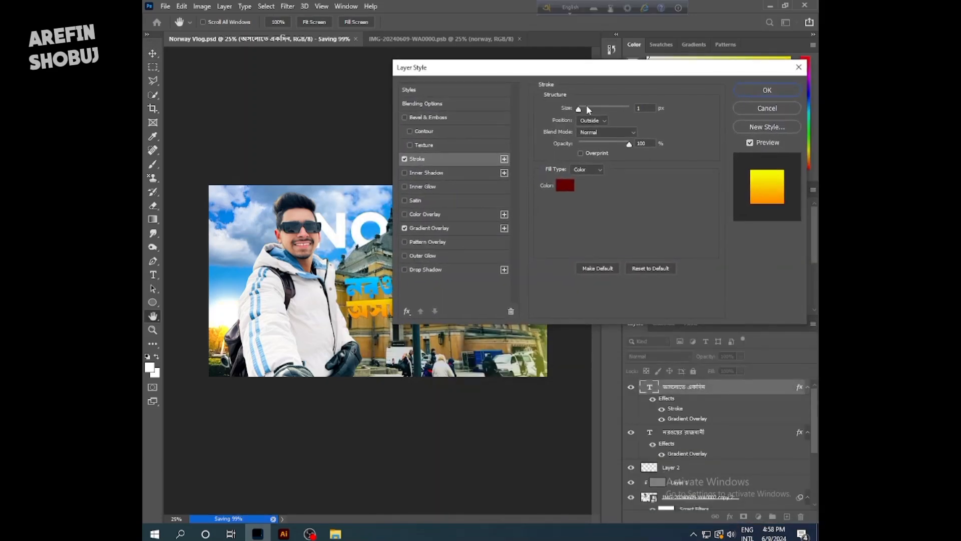
left_click(586, 109)
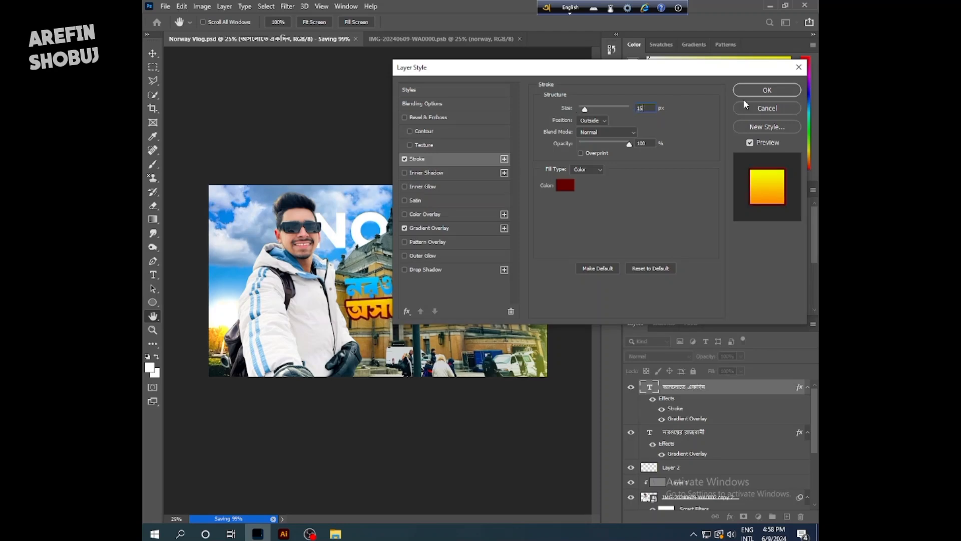
left_click(766, 90)
Add an 18 px dark red outside Stroke to the "নরওয়ের রাজধানী" text layer
left_click(770, 432)
double_click(769, 432)
left_click(433, 159)
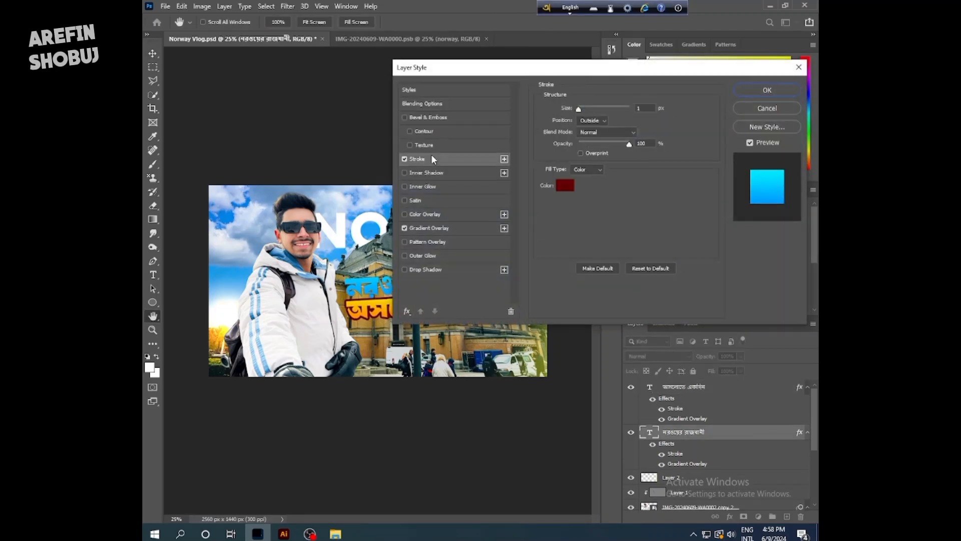
left_click_drag(639, 109, 577, 171)
type("18")
left_click(766, 90)
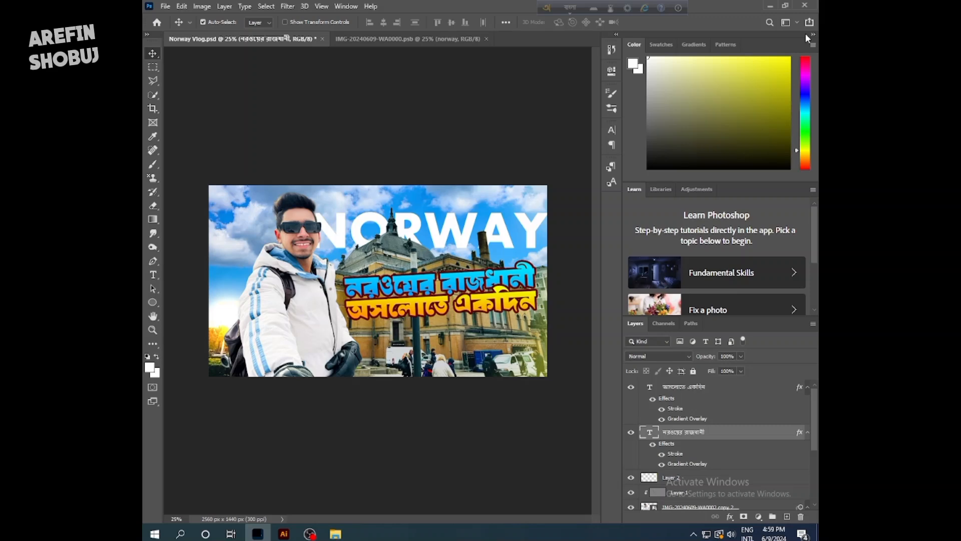
Change the font of the "অসলোতে একদিন" text to Li Alinur Shishir Unicode
double_click(651, 389)
left_click(294, 22)
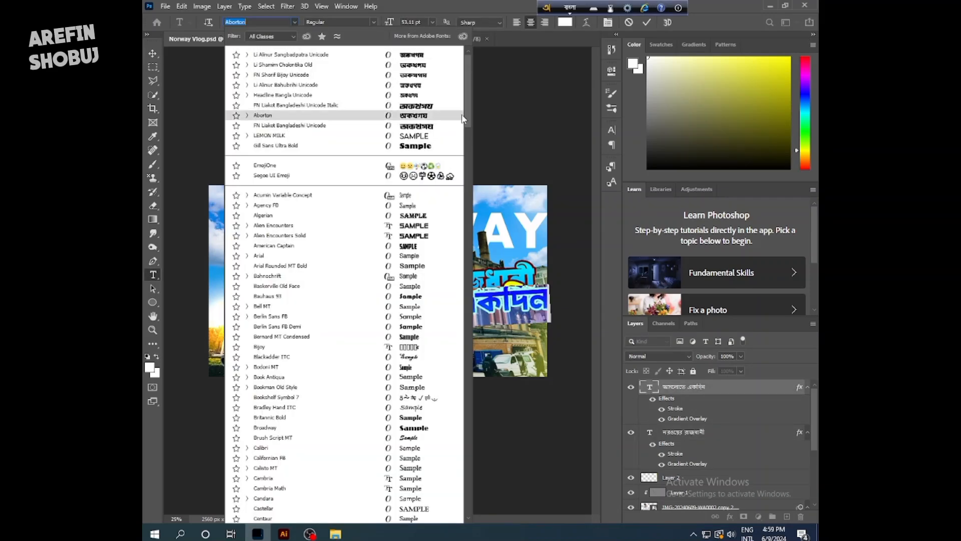
left_click(461, 117)
left_click(295, 22)
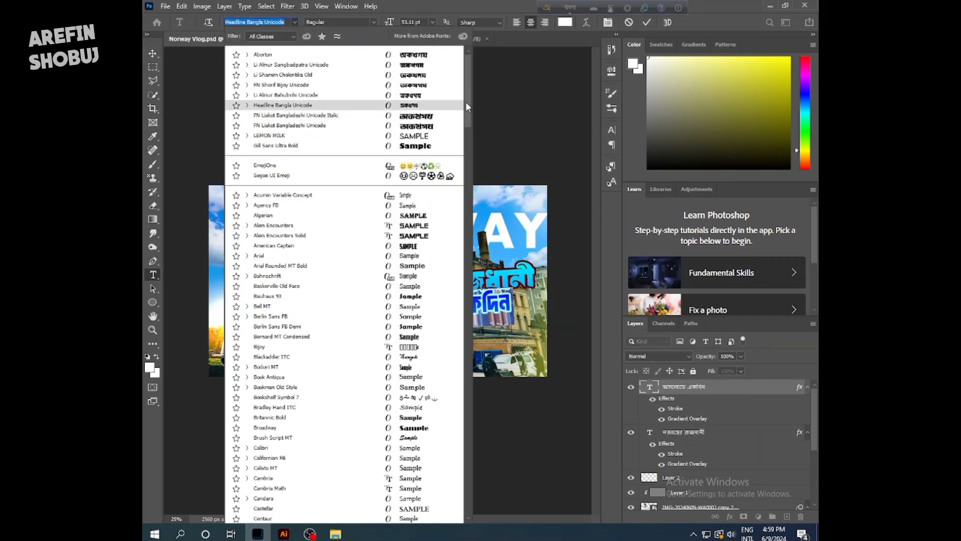
left_click_drag(466, 101, 442, 189)
scroll(444, 193, "down", 15)
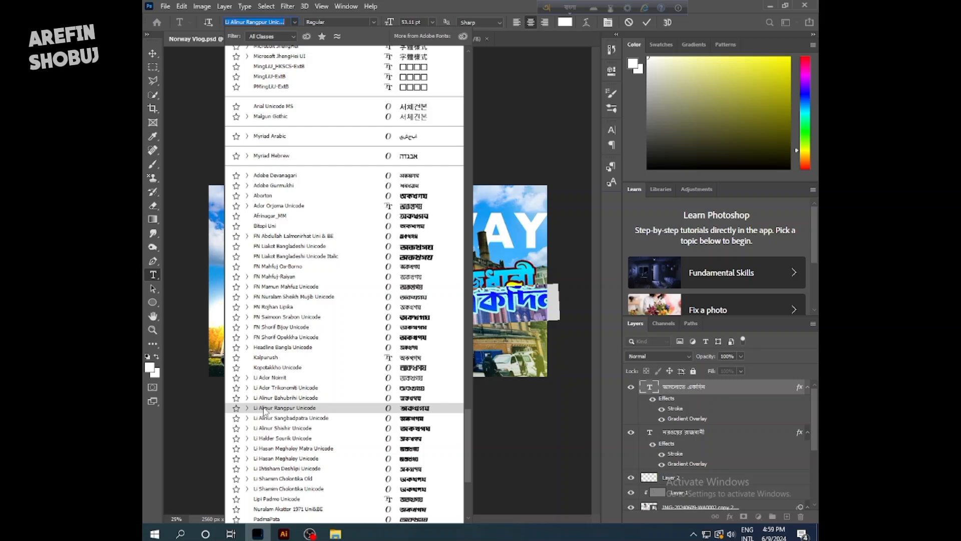
left_click(265, 428)
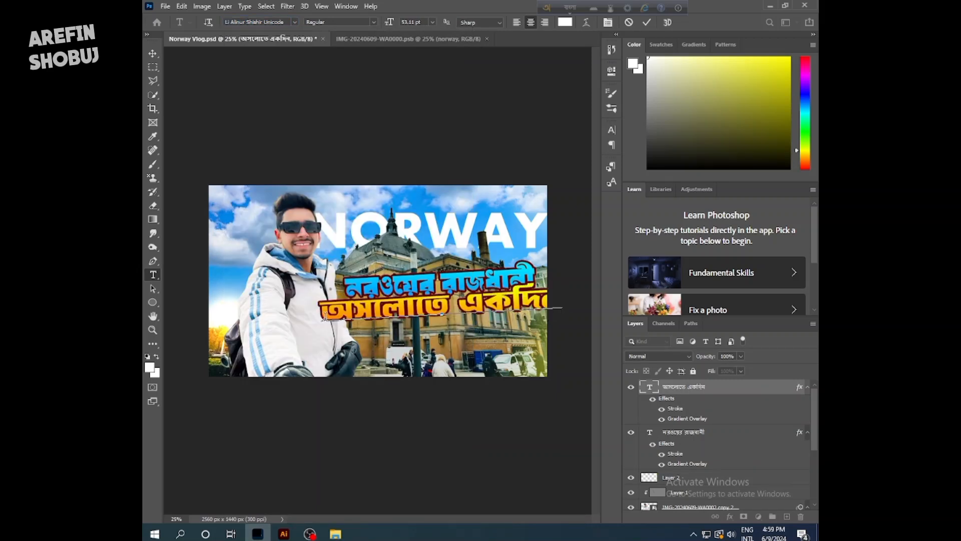
Reduce the font size of the "অসলোতে একদিন" text to 45 pt
left_click(432, 22)
left_click(422, 136)
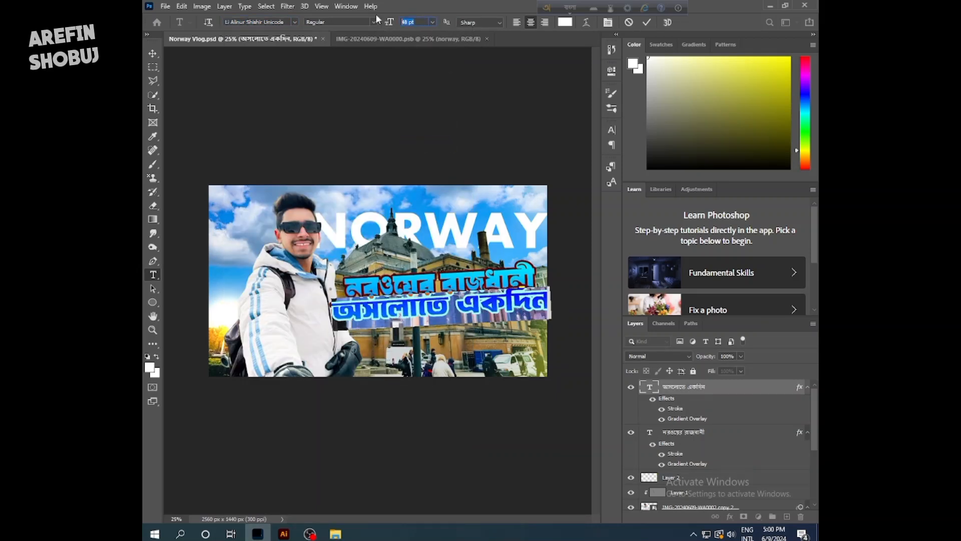
type("4")
key("Return")
key("F12")
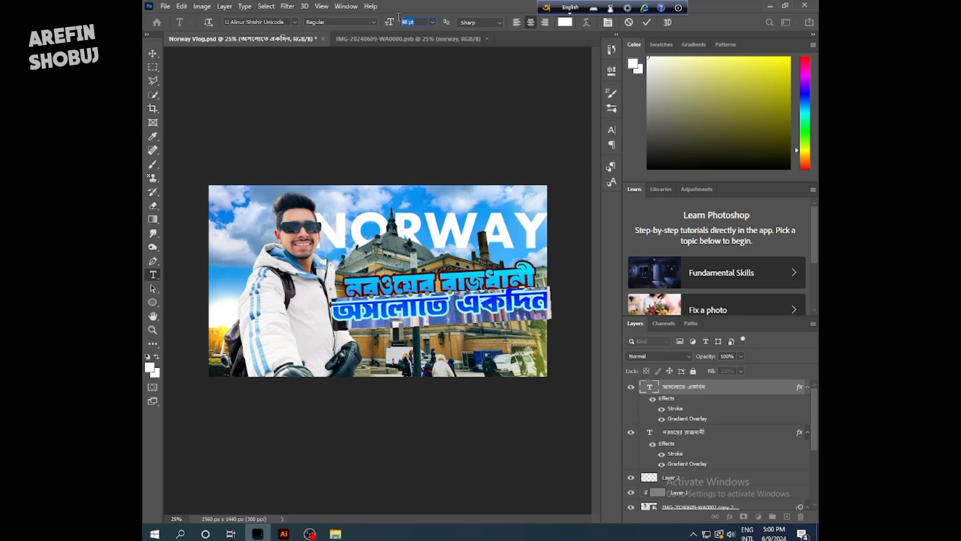
type("45")
key("Return")
left_click(451, 302)
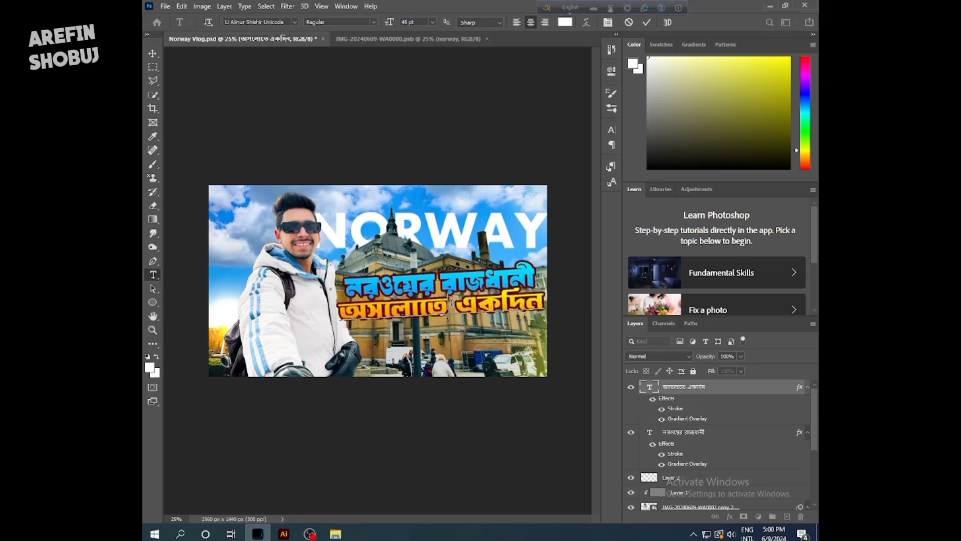
Change the font of the "নরওয়ের রাজধানী" text to Li Alinur Shishir Unicode
double_click(649, 432)
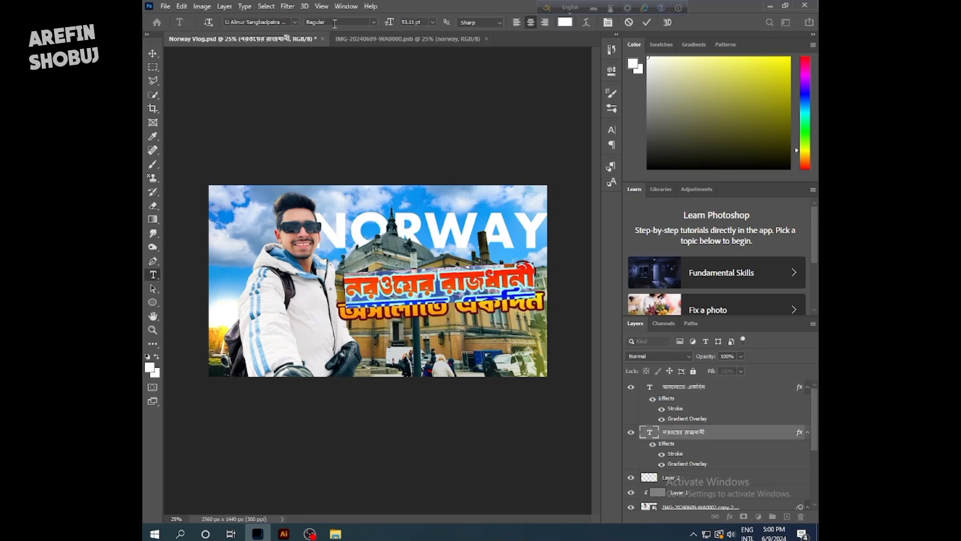
left_click(295, 23)
left_click_drag(468, 66, 468, 57)
left_click(285, 54)
left_click(439, 276)
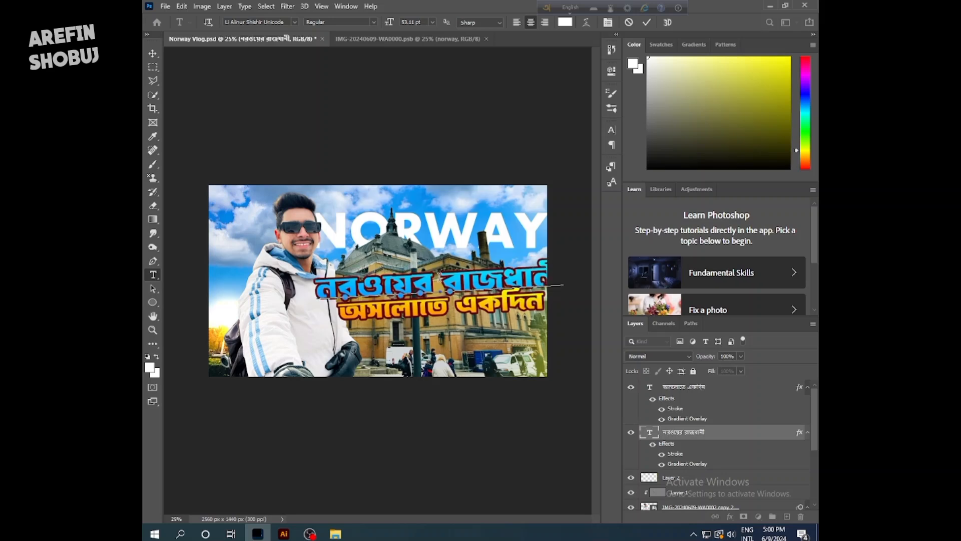
Set the "নরওয়ের রাজধানী" text to 45 pt, nudge it slightly sideways above the second line and commit the edit
key("ctrl+a")
left_click(432, 22)
left_click(418, 141)
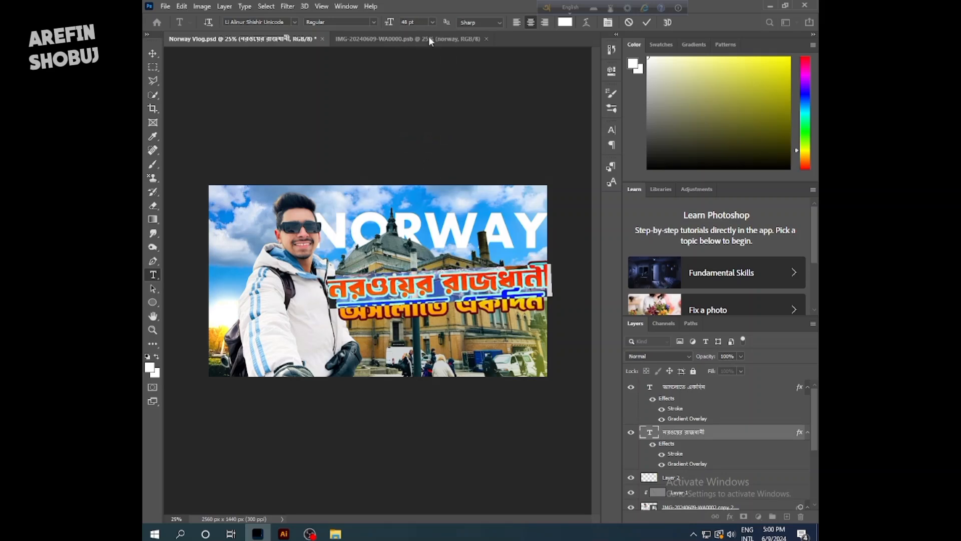
left_click(433, 22)
left_click(419, 23)
type("45")
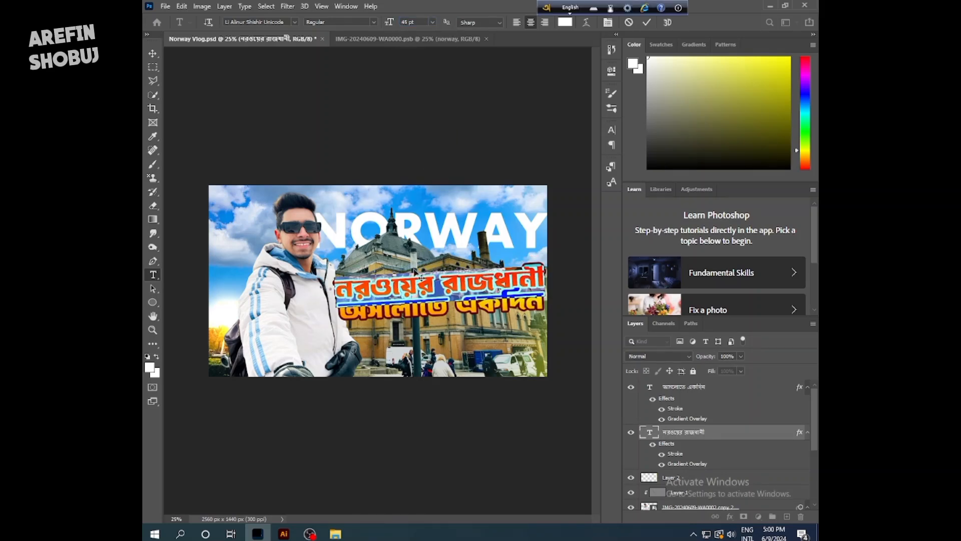
key("Return")
left_click_drag(429, 270, 427, 269)
left_click(647, 22)
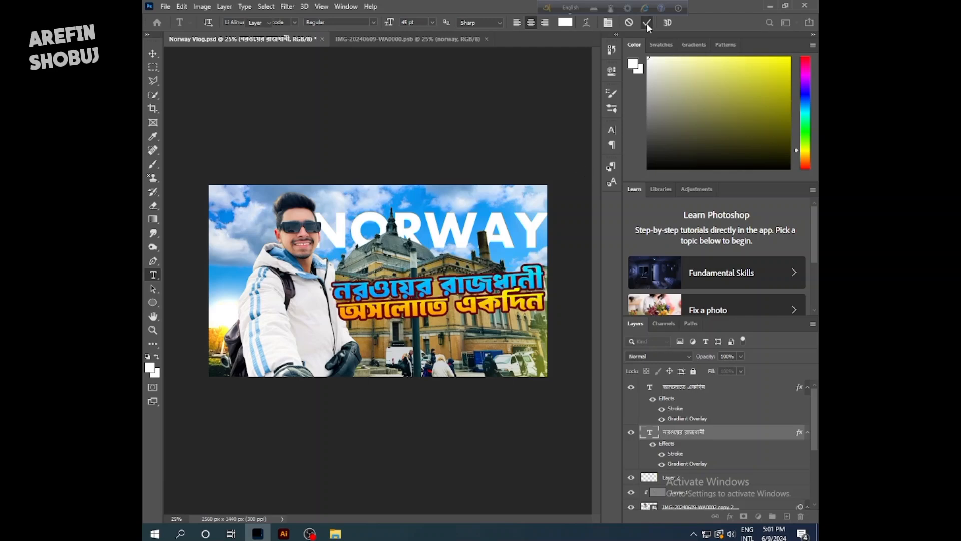
key("v")
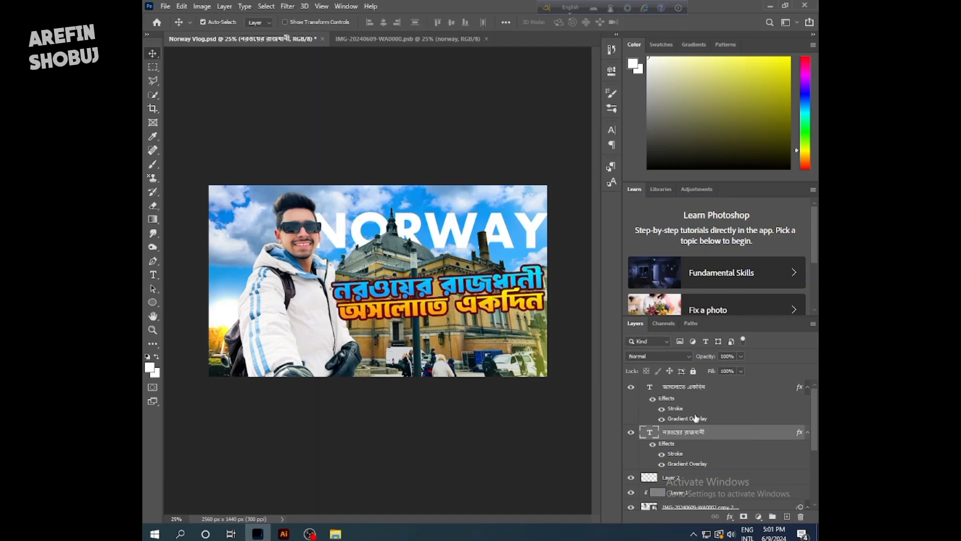
Add a new layer above Layer 2, save, and outline the area behind both Bengali lines with the Polygonal Lasso
left_click(755, 476)
left_click(787, 516)
key("ctrl+s")
left_click(155, 84)
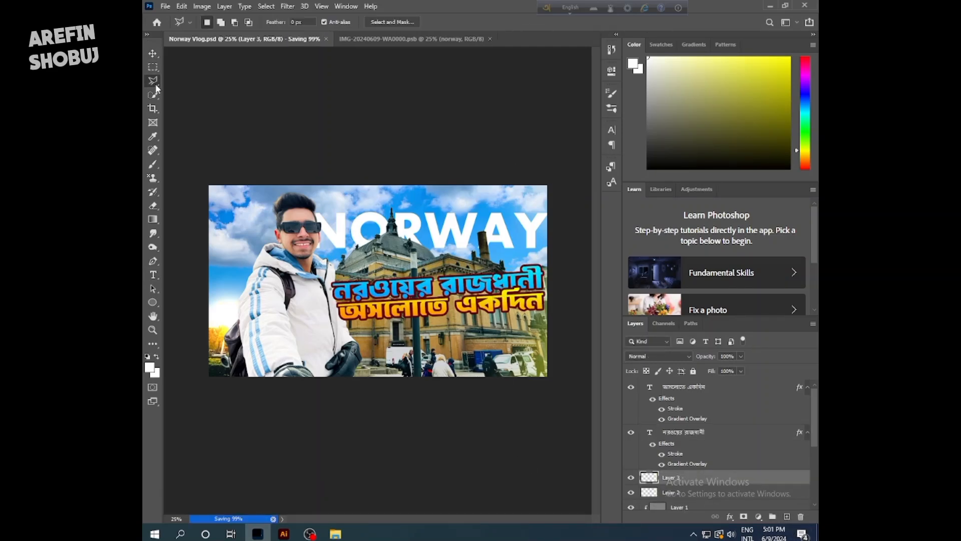
key("ctrl+plus")
key("ctrl+plus")
key("ctrl+plus")
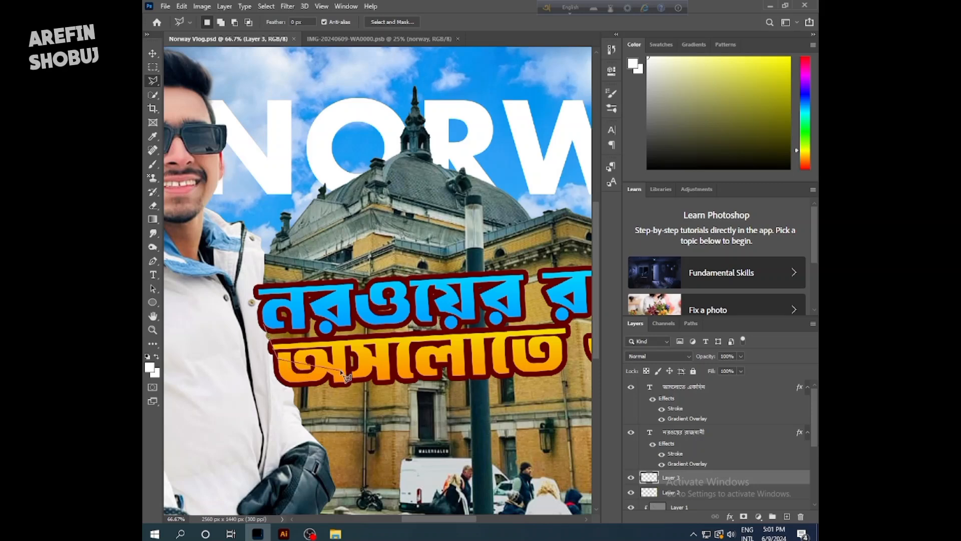
mouse_move(423, 363)
left_mouse_down()
mouse_move(531, 356)
mouse_move(610, 364)
mouse_move(523, 354)
mouse_move(487, 369)
mouse_move(567, 342)
mouse_move(633, 337)
mouse_move(503, 337)
mouse_move(452, 352)
mouse_move(493, 353)
left_mouse_up()
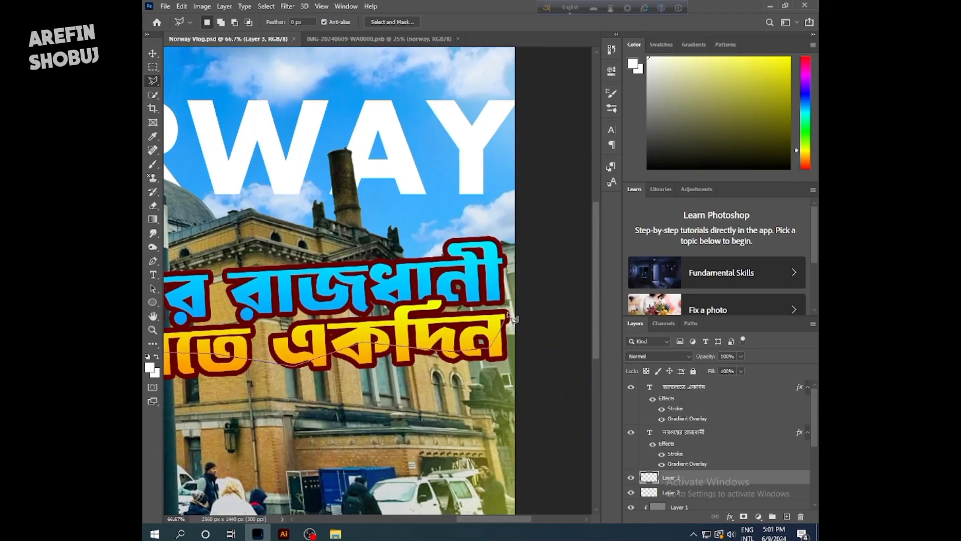
mouse_move(412, 273)
left_mouse_down()
mouse_move(248, 290)
mouse_move(208, 273)
mouse_move(144, 291)
mouse_move(179, 303)
mouse_move(340, 300)
mouse_move(309, 290)
left_mouse_up()
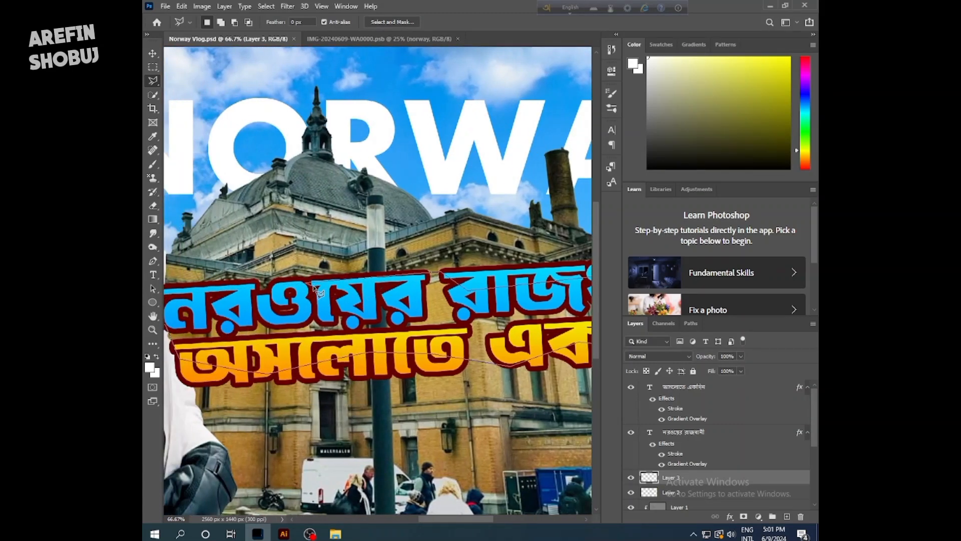
mouse_move(205, 299)
left_mouse_down()
mouse_move(180, 321)
mouse_move(182, 309)
mouse_move(179, 331)
left_mouse_up()
Fill the selected area behind the text with a dark red Solid Color fill layer and save the document
left_click(759, 517)
left_click(756, 329)
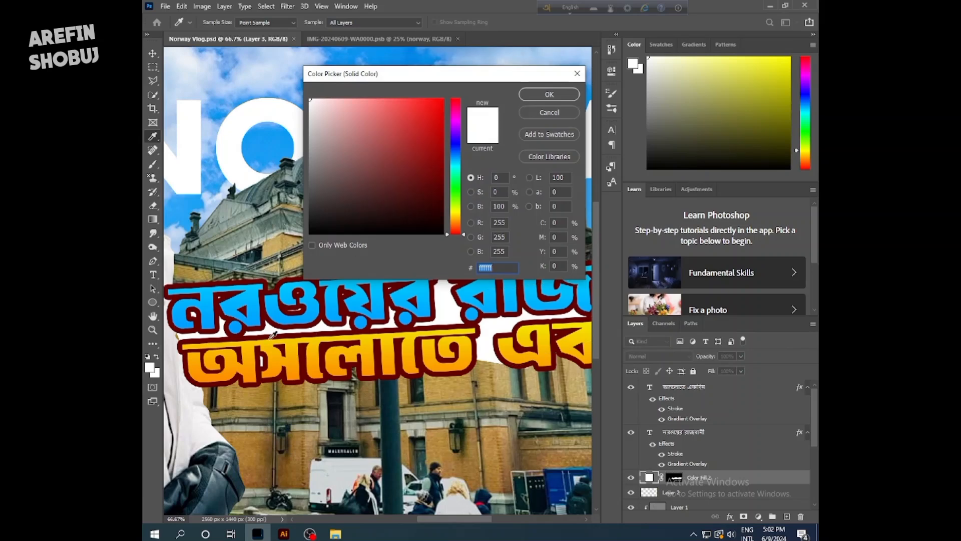
left_click(430, 196)
left_click(545, 93)
key("ctrl+minus")
key("ctrl+minus")
key("ctrl+minus")
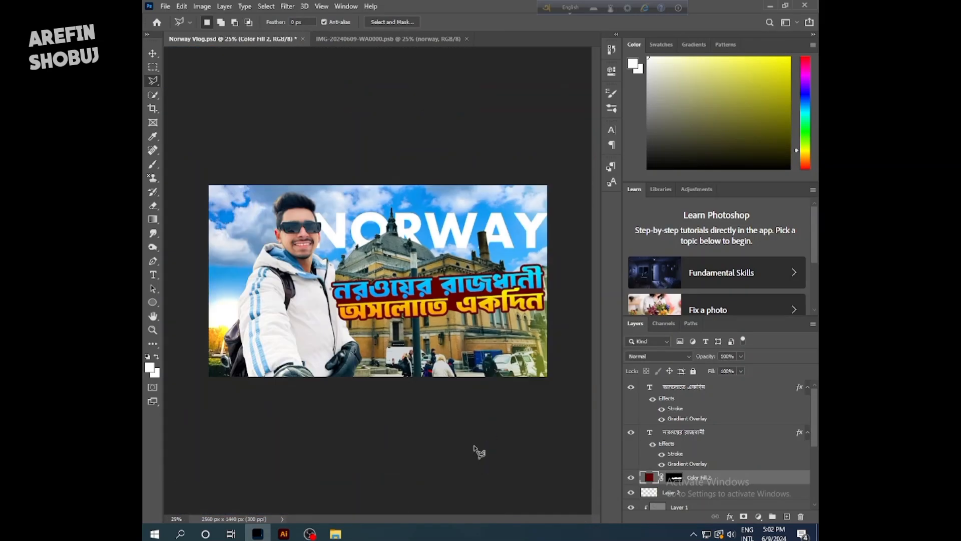
key("ctrl+s")
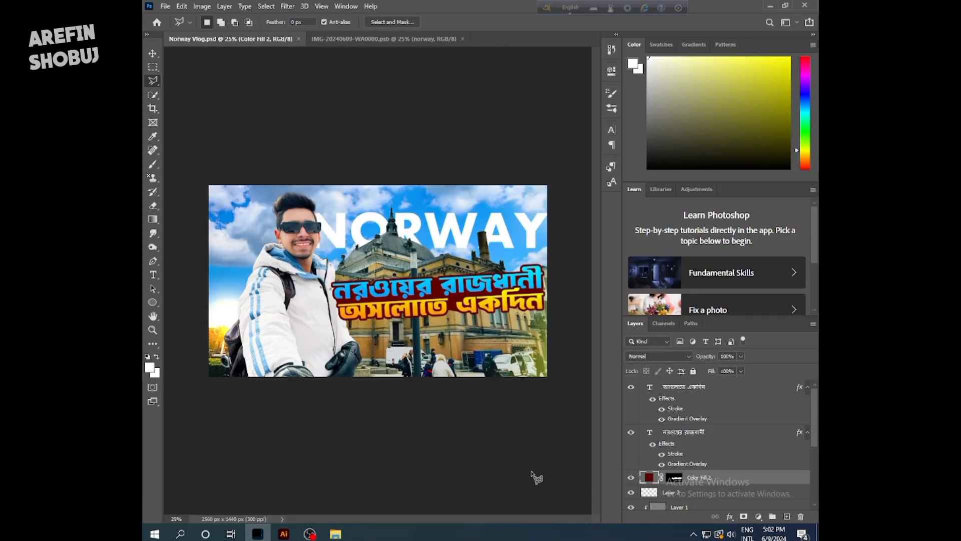
Combine both Bengali text layers and the dark red fill layer into one smart object
left_click(731, 443, "ctrl")
left_click(736, 390, "ctrl")
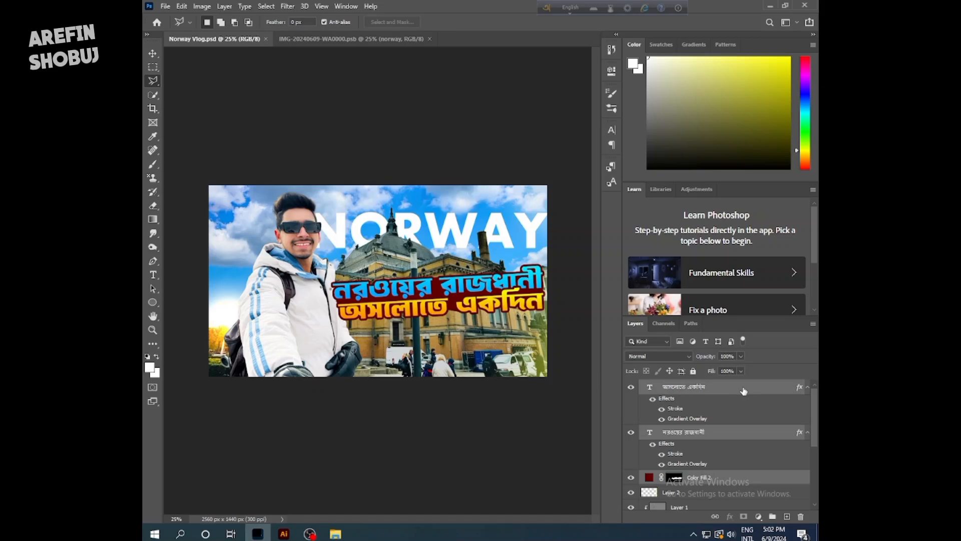
right_click(741, 390)
right_click(775, 391)
left_click(705, 173)
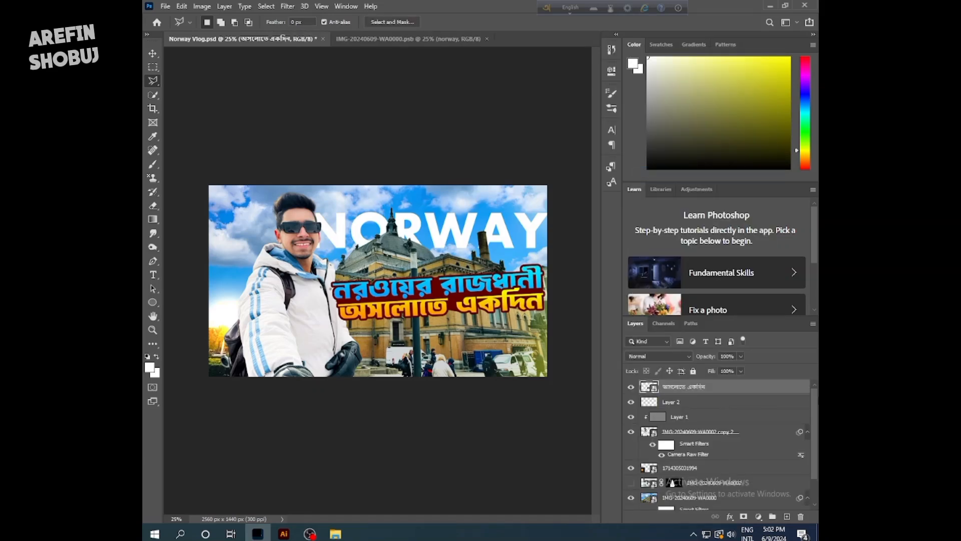
Add a Drop Shadow to the title smart object and set its colour to white #ffffff
double_click(791, 390)
left_click(425, 271)
left_click(649, 110)
left_click(308, 98)
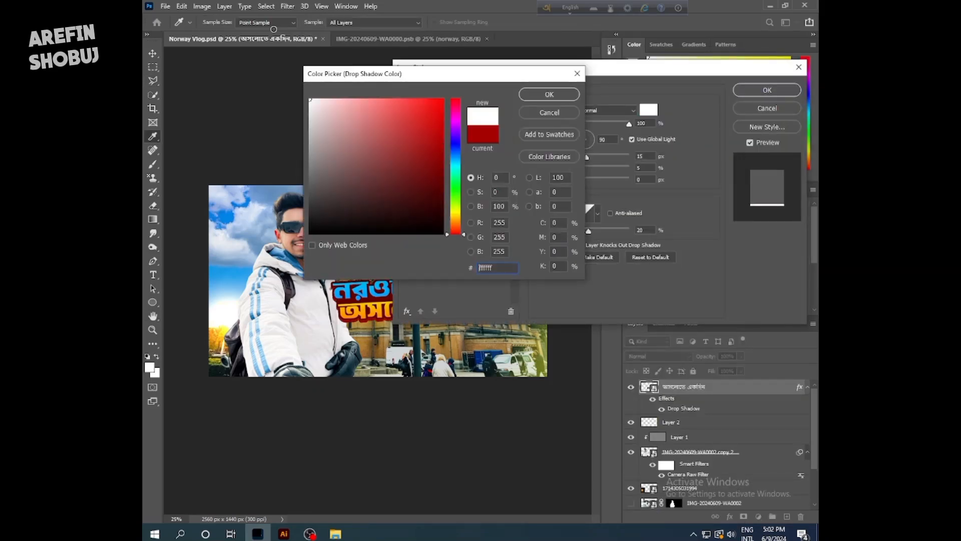
left_click(547, 96)
left_click_drag(557, 75, 507, 20)
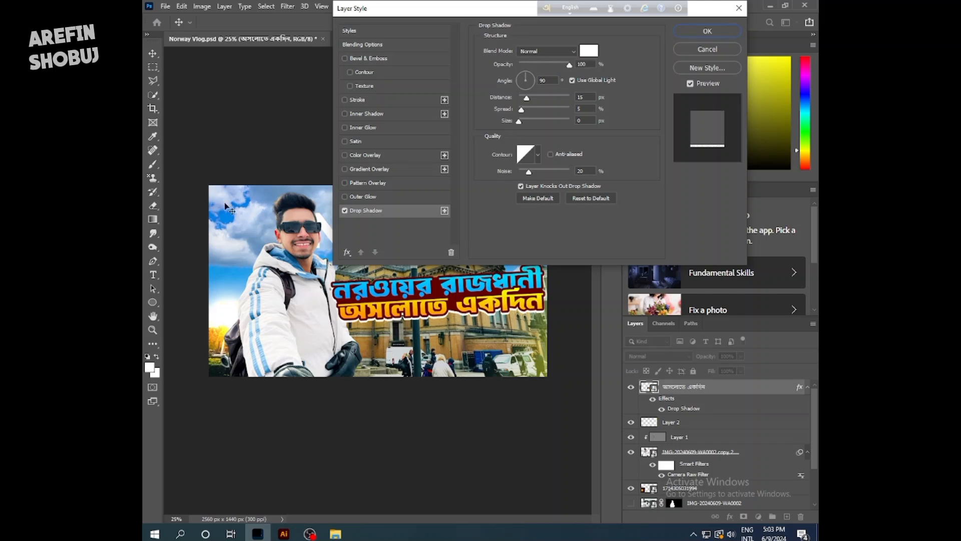
Set the white Drop Shadow's distance to 10 px and spread to 100%, and apply the layer style
left_click(582, 97)
type("10")
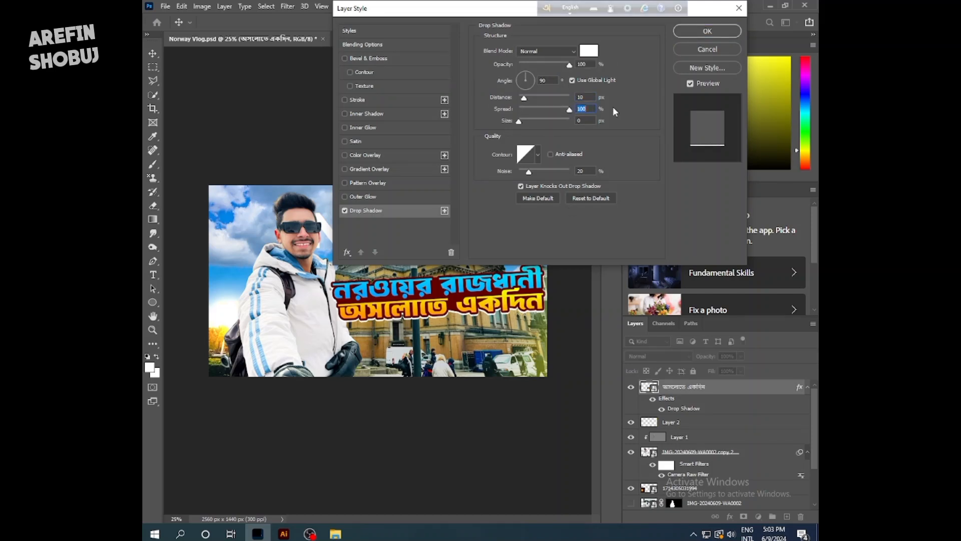
type("100")
key("Tab")
left_click(708, 46)
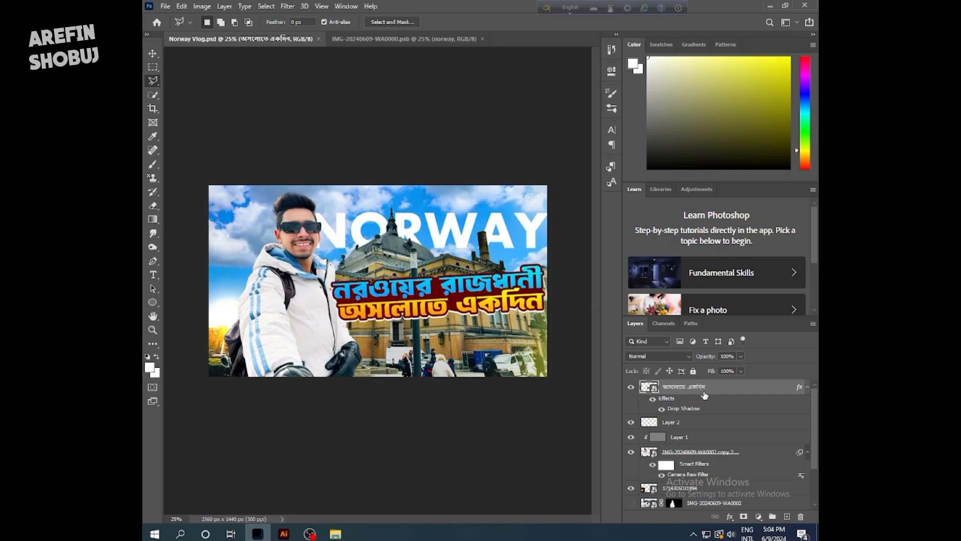
Scale the Bengali title smart object to 98.84% and shift it slightly away from the canvas's right edge
key("ctrl+t")
left_click_drag(476, 283, 468, 289)
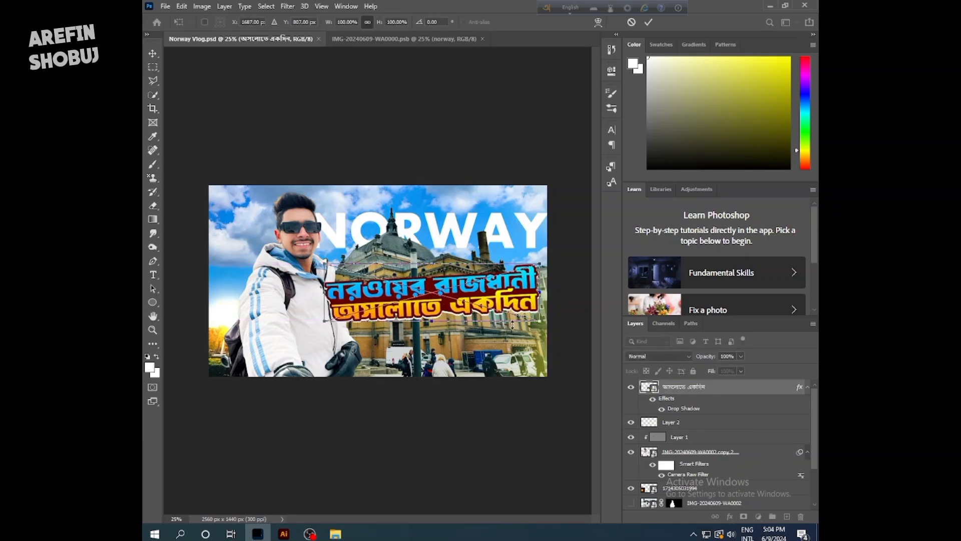
left_click_drag(539, 321, 537, 320)
left_click_drag(436, 297, 437, 297)
left_click(649, 23)
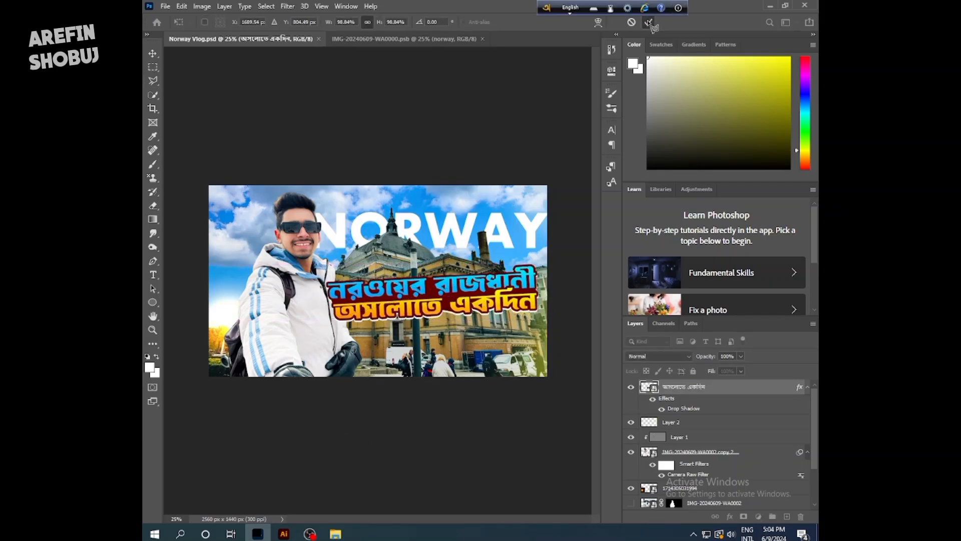
Place the pngtree 3D location pin image from the Pictures folder into the thumbnail
left_click(336, 534)
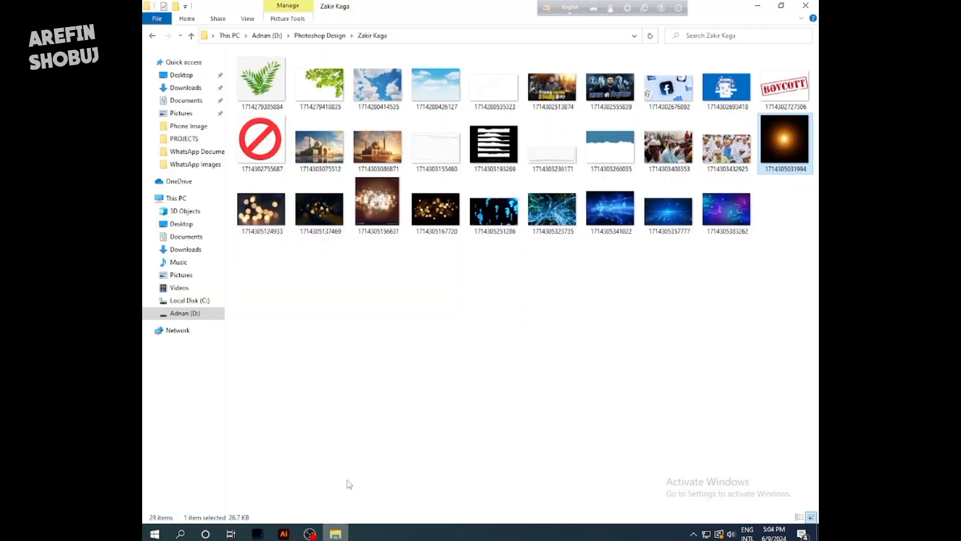
left_click(152, 35)
left_click(186, 87)
left_click(182, 113)
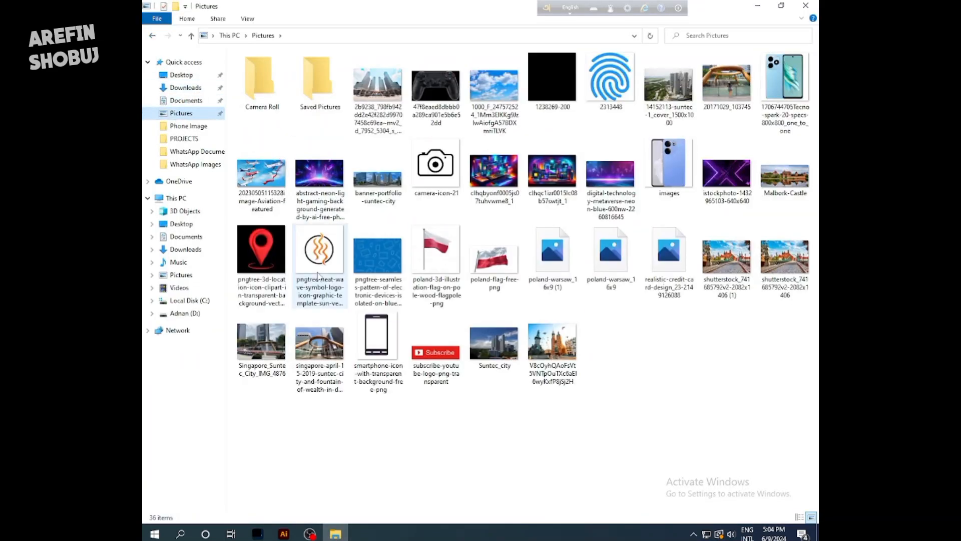
left_click_drag(261, 249, 378, 280)
left_click(649, 22)
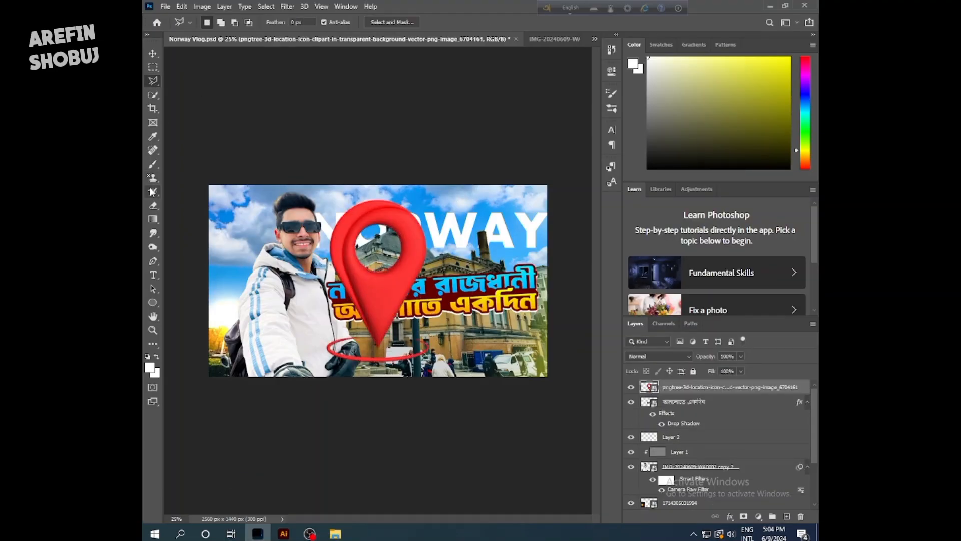
Erase the red ring beneath the location pin at 100% flow and convert the pin layer to a smart object
left_click(153, 206)
left_click(410, 22)
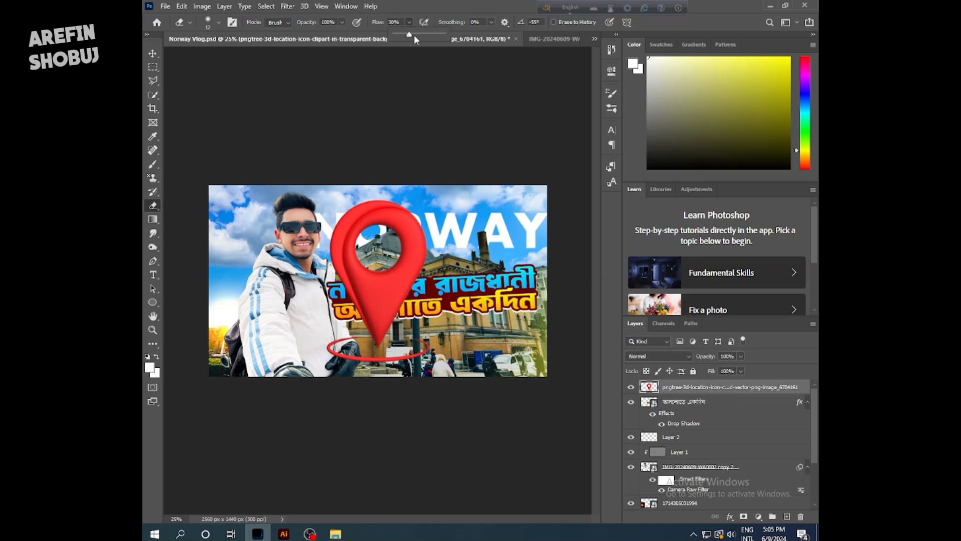
left_click_drag(411, 38, 448, 37)
left_click(414, 16)
mouse_move(416, 339)
left_mouse_down()
mouse_move(428, 345)
mouse_move(334, 348)
mouse_move(378, 357)
left_mouse_up()
key("ctrl+z")
mouse_move(432, 346)
left_mouse_down()
mouse_move(369, 360)
mouse_move(339, 343)
mouse_move(364, 350)
left_mouse_up()
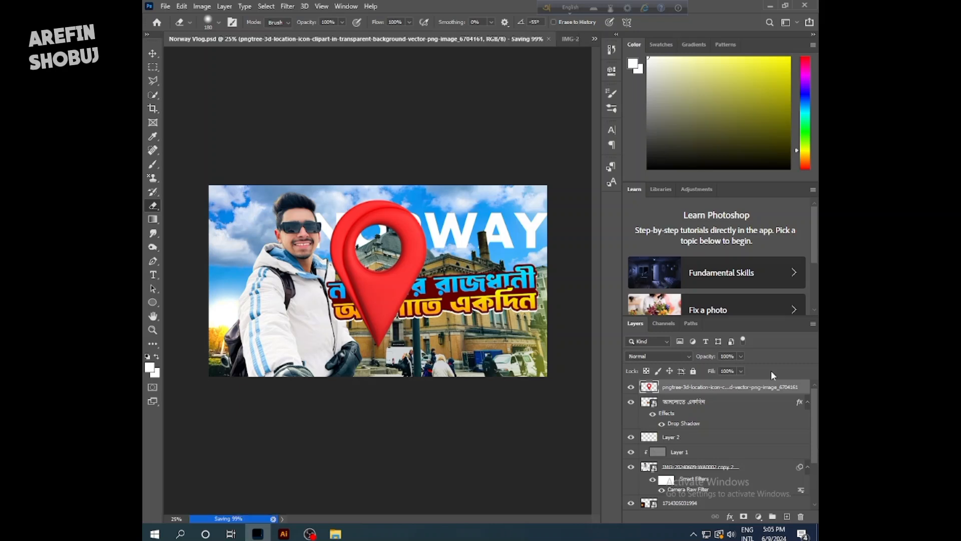
right_click(699, 387)
left_click(581, 218)
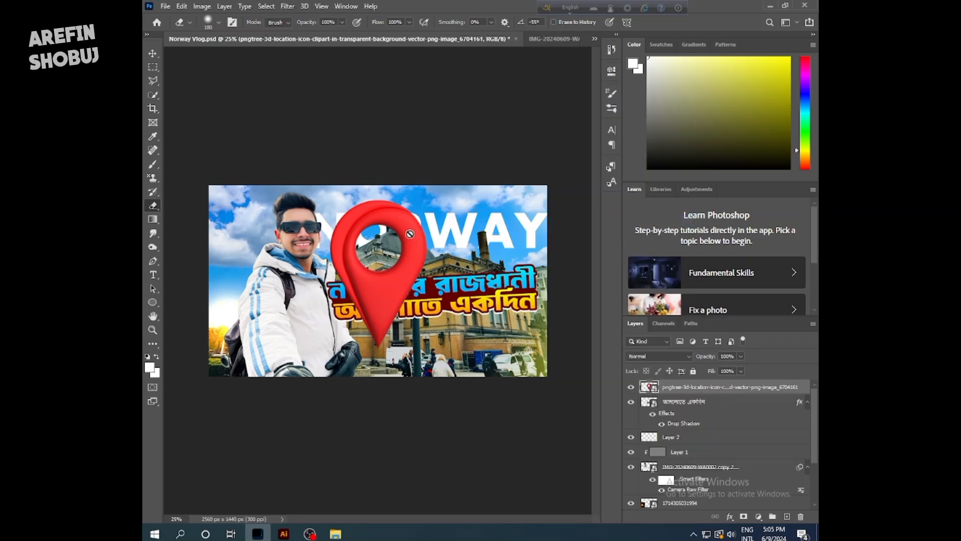
Scale the location pin to 36.16%, rotate it to about 19.75° and place it below the Bengali title near the man's glove
key("ctrl+t")
left_click_drag(429, 243, 540, 280)
left_click_drag(558, 243, 572, 272)
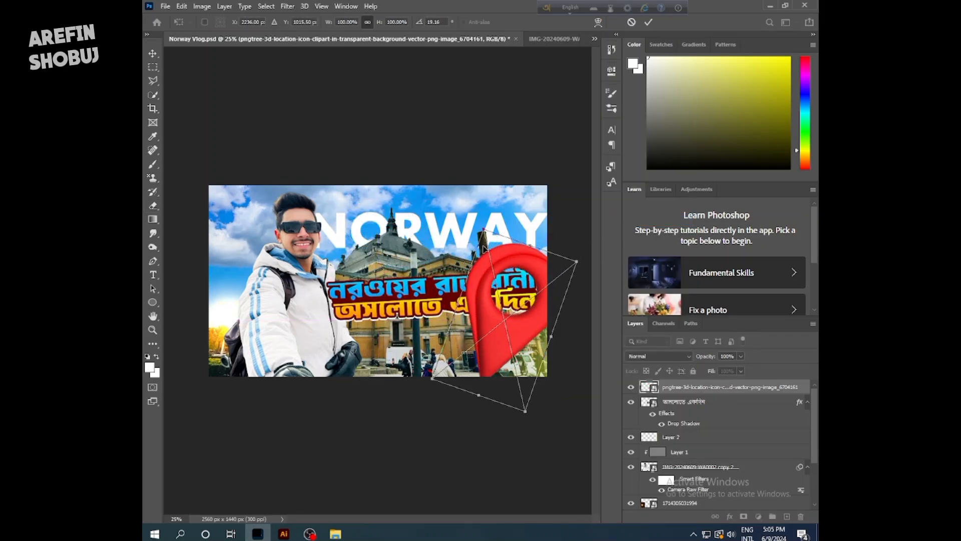
left_click_drag(482, 230, 507, 328)
left_click_drag(519, 360, 522, 339)
left_click_drag(526, 388, 523, 372)
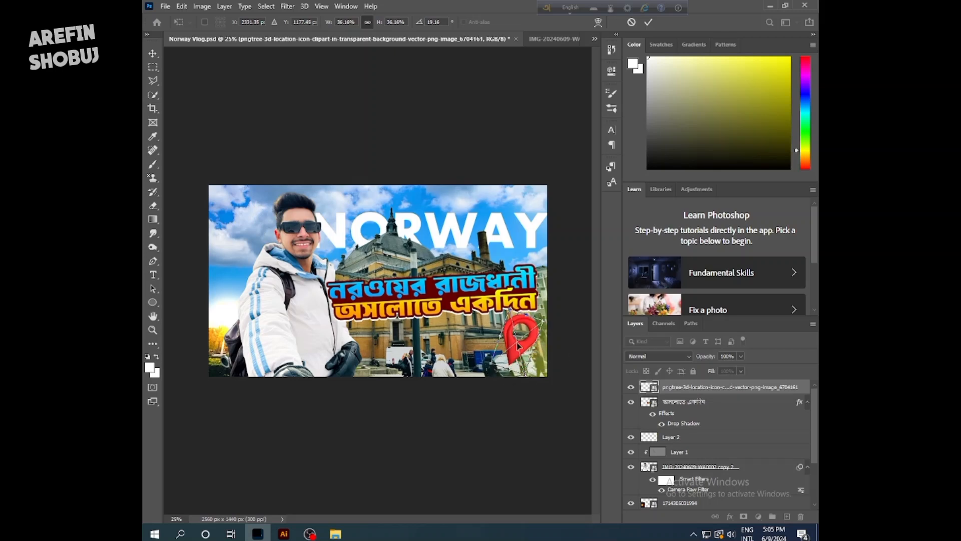
left_click_drag(517, 338, 394, 244)
left_click_drag(427, 205, 404, 332)
key("Return")
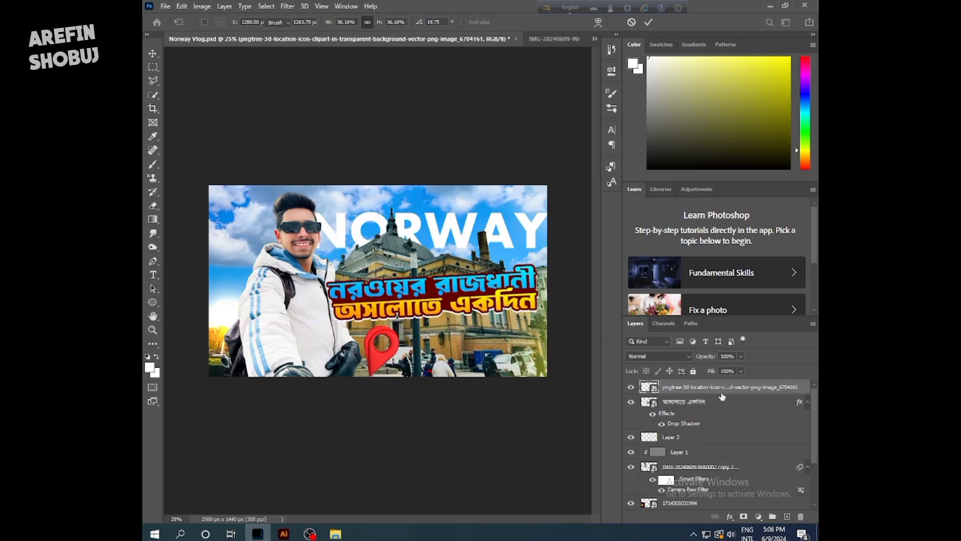
key("e")
left_click(287, 7)
mouse_move(307, 127)
left_click(435, 166)
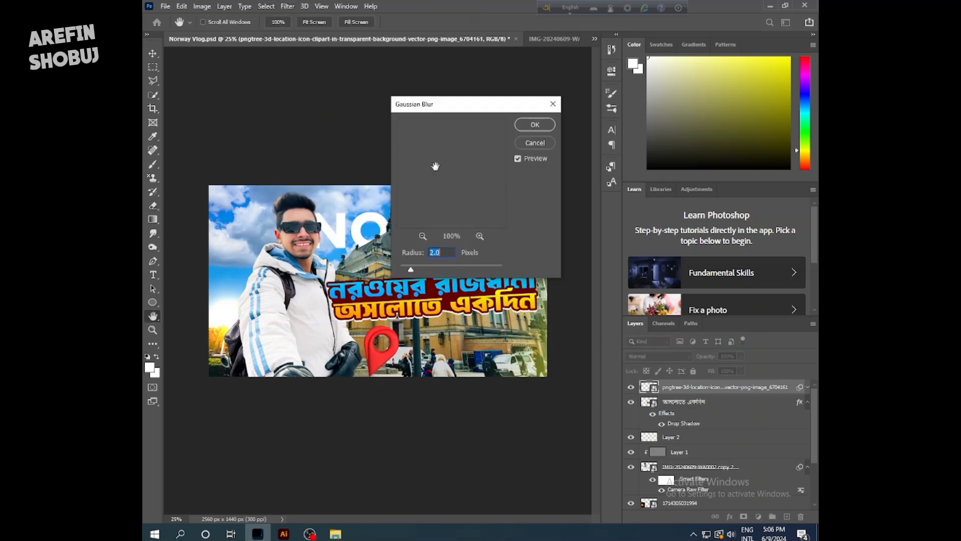
key("Escape")
Apply a Motion Blur to the location pin with a 70° angle and a distance of 20 pixels
left_click(290, 8)
left_click(289, 8)
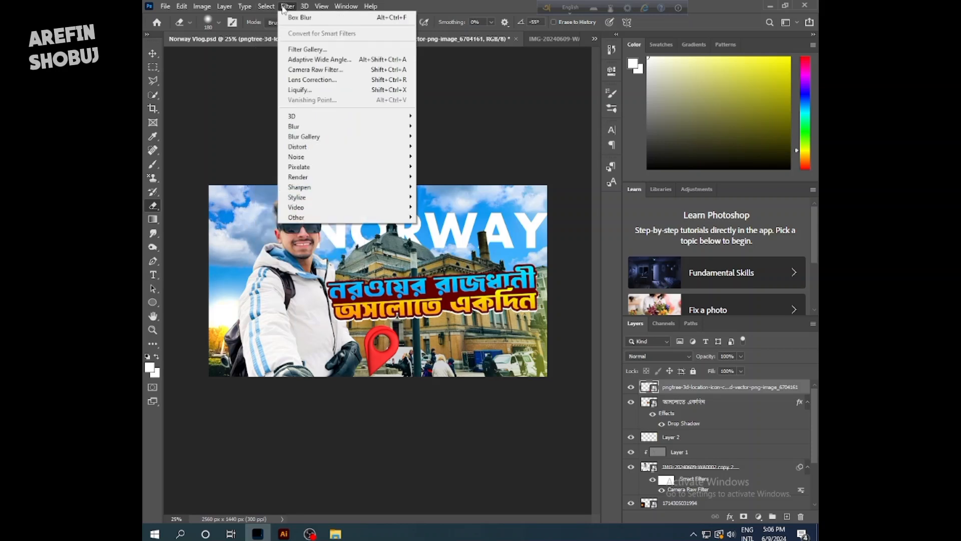
mouse_move(306, 126)
left_click(435, 188)
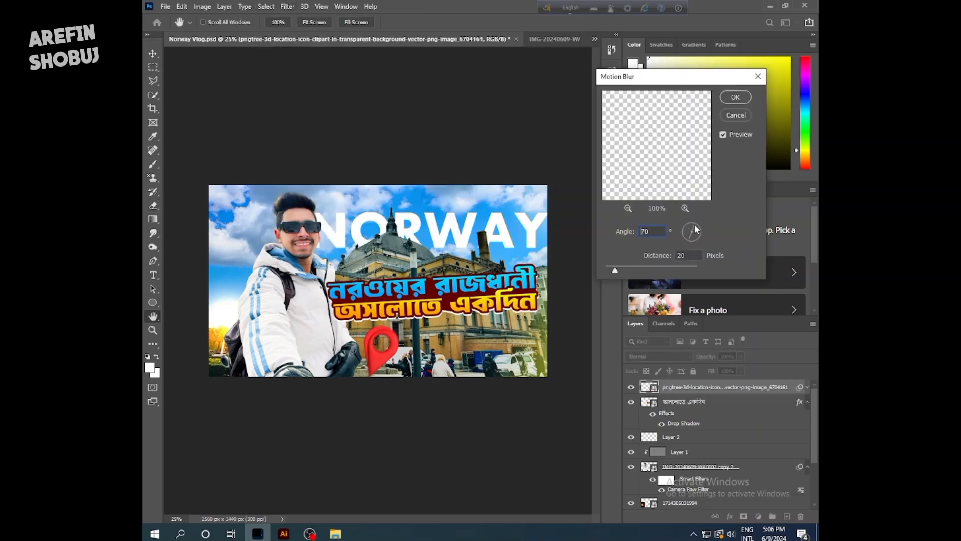
left_click(747, 100)
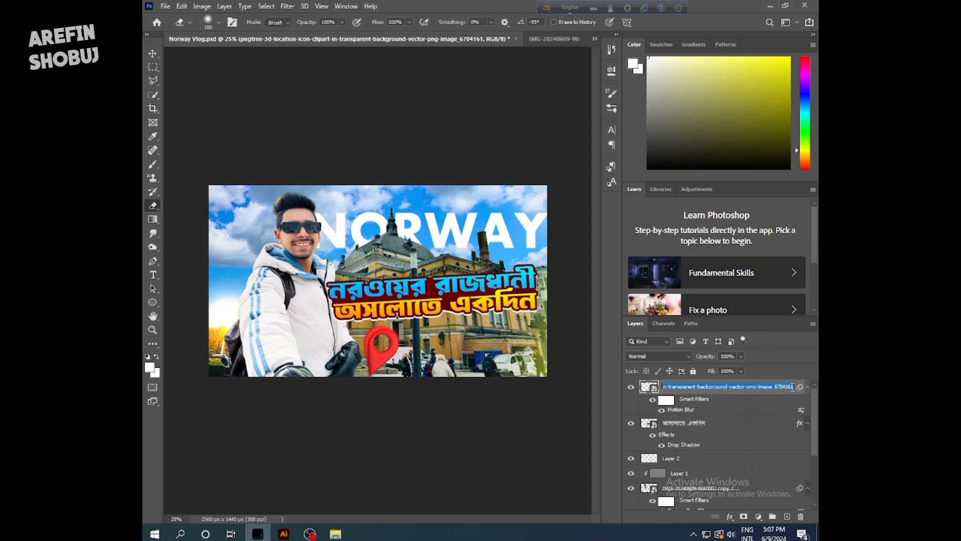
double_click(760, 397)
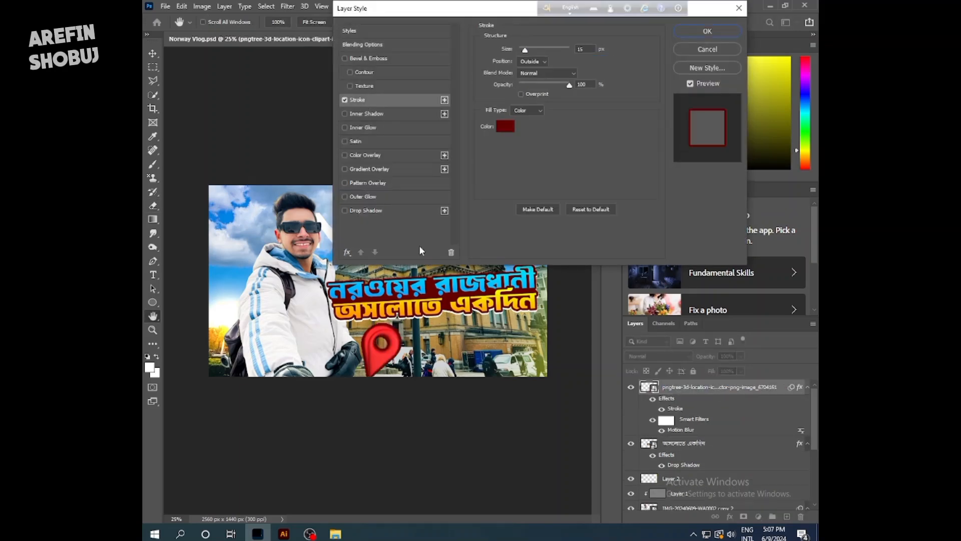
key("Escape")
Scale the location pin to 16.32%, rotate it to 26.93° and fit it between the two words of the title's lower line
key("v")
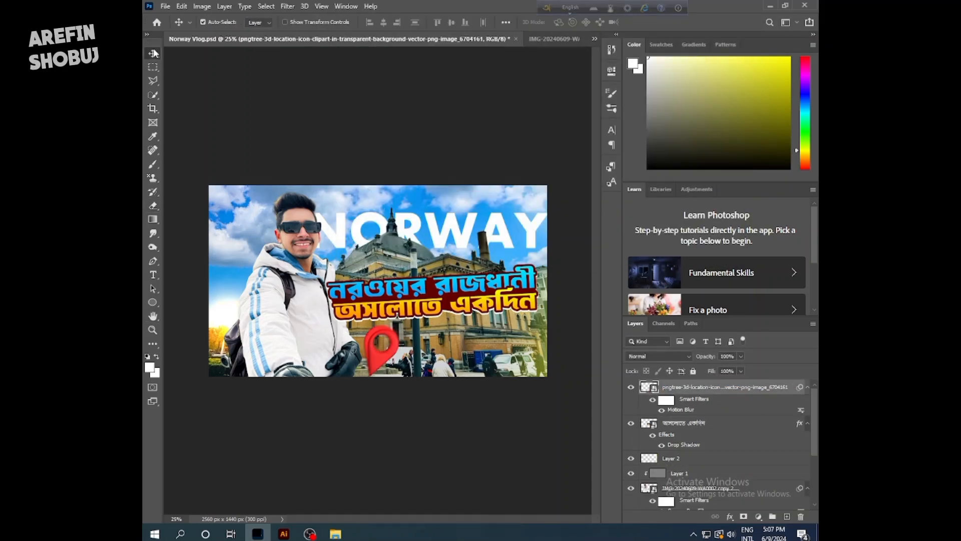
mouse_move(386, 352)
left_mouse_down()
mouse_move(456, 291)
mouse_move(465, 268)
mouse_move(450, 288)
mouse_move(452, 304)
mouse_move(467, 288)
left_mouse_up()
key("ctrl+t")
key("Down")
key("Down")
key("Down")
key("Down")
key("Left")
key("Left")
key("Left")
key("Left")
key("Left")
key("Left")
key("Left")
key("Right")
key("Right")
key("Right")
key("Down")
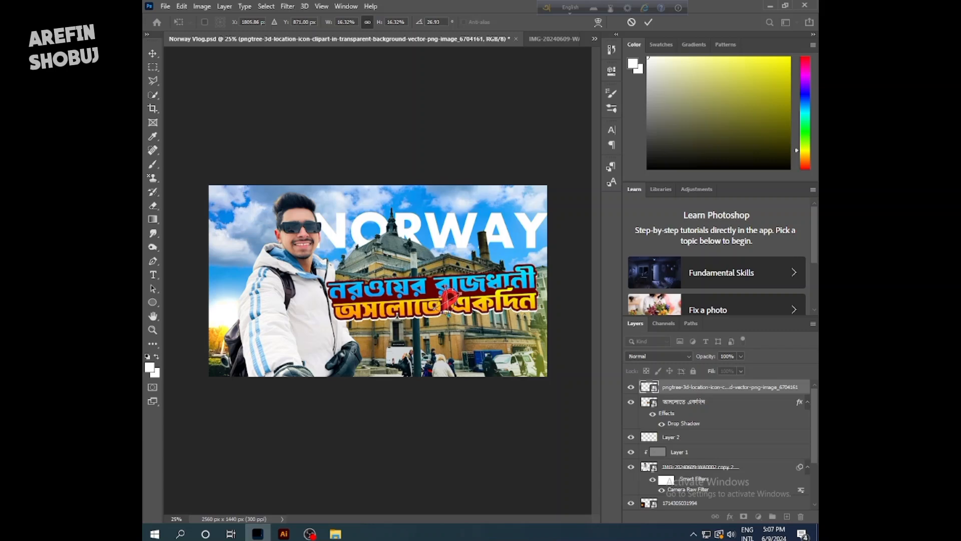
left_click(648, 22)
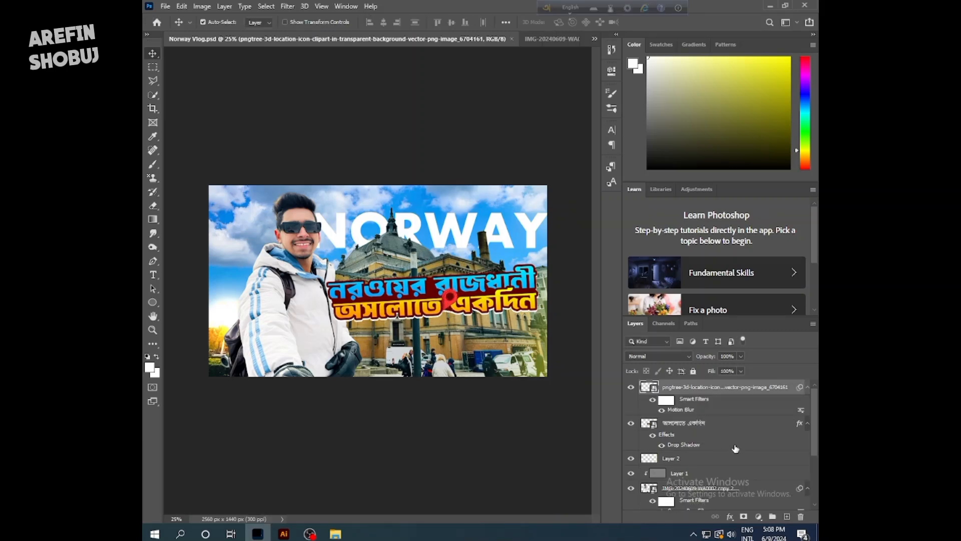
Open the city building smart object and change the NORWAY text's font to American Captain Regular
scroll(735, 448, "down", 4)
double_click(648, 469)
double_click(654, 414)
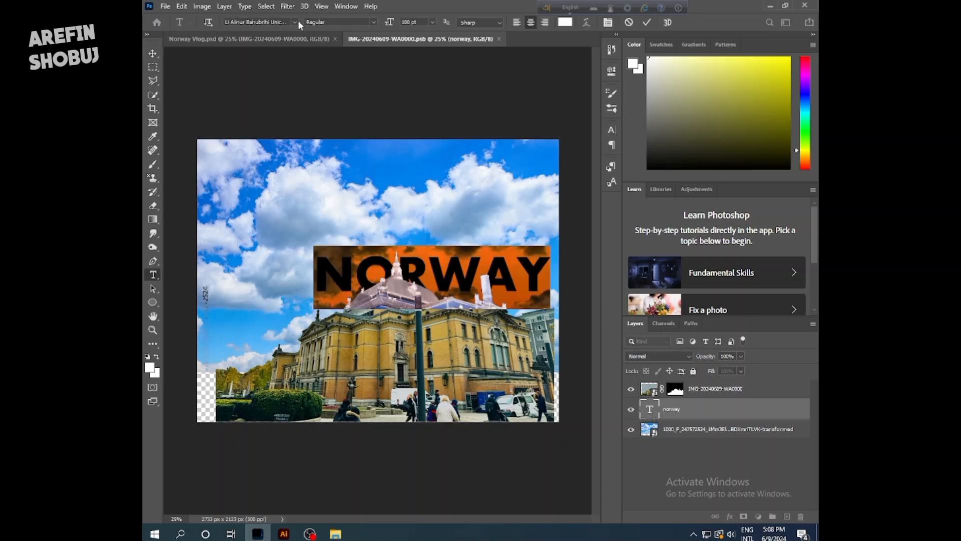
left_click(294, 22)
type("american Captain")
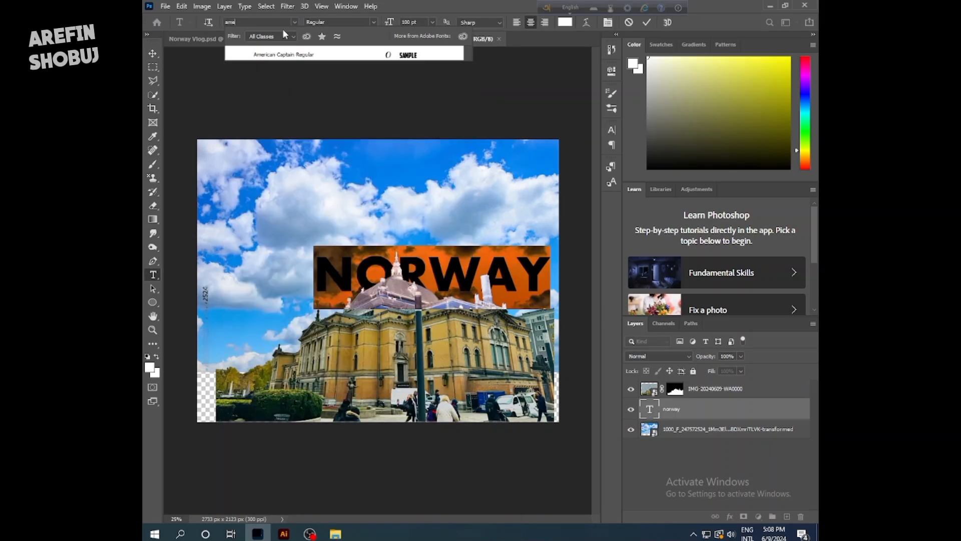
key("Return")
left_click_drag(465, 240, 539, 233)
left_click(650, 23)
Enlarge the NORWAY text to 116.51% and position it behind the building's roof, toward the right of the sky
key("v")
key("ctrl+t")
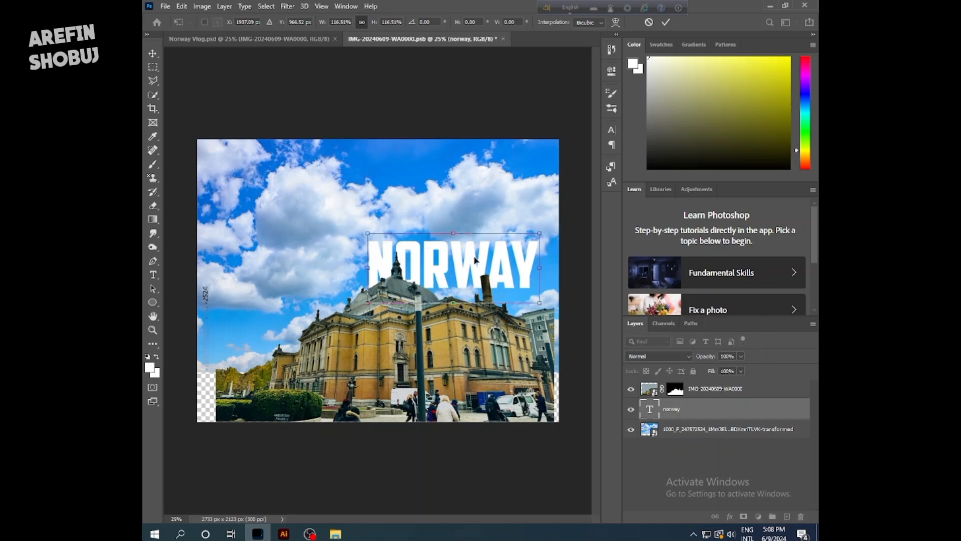
left_click_drag(458, 259, 464, 267)
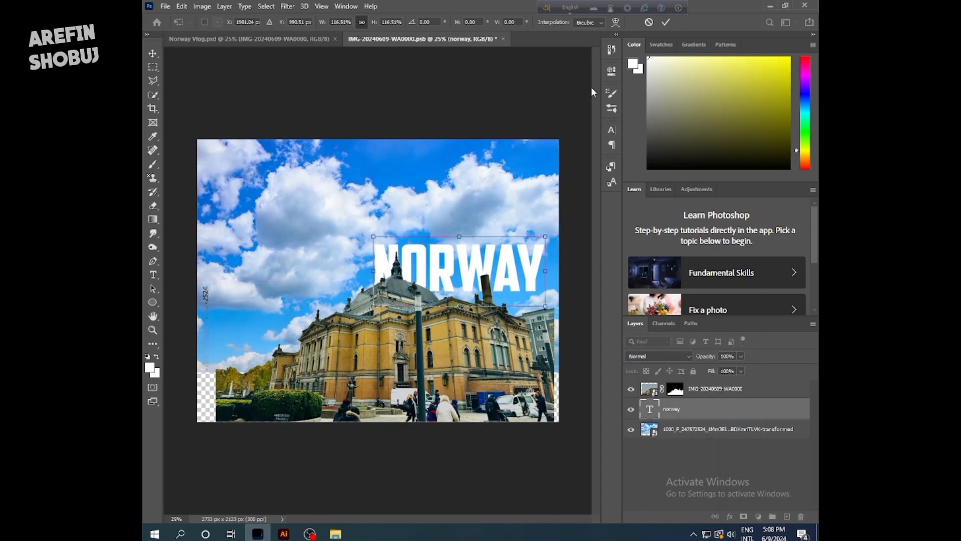
left_click(666, 22)
Set the NORWAY text layer's fill to 90%, save the smart object and return to the thumbnail document
left_click_drag(733, 383, 729, 384)
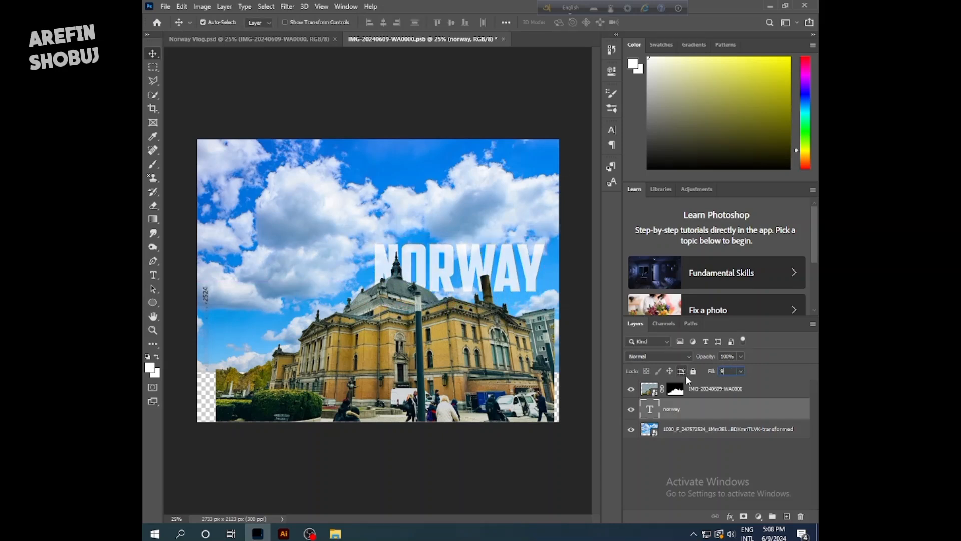
key("ctrl+s")
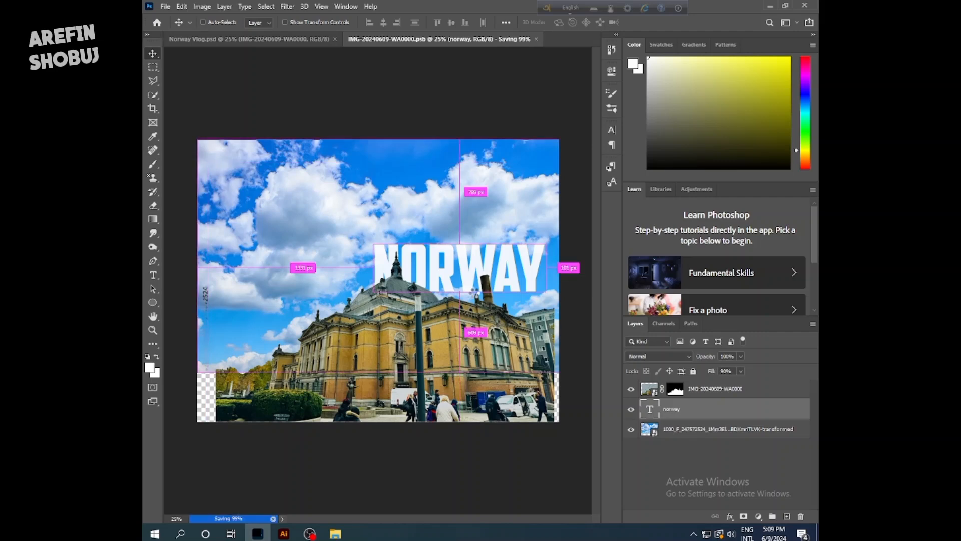
left_click(250, 39)
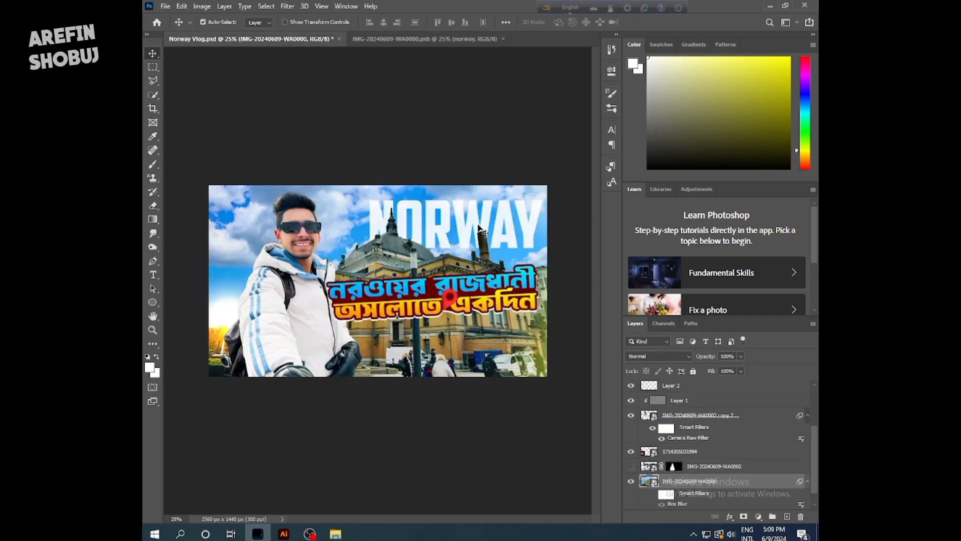
Shift the NORWAY text slightly left in the building smart object, save it and check the thumbnail document
left_click(425, 39)
left_click_drag(473, 274, 463, 273)
key("ctrl+s")
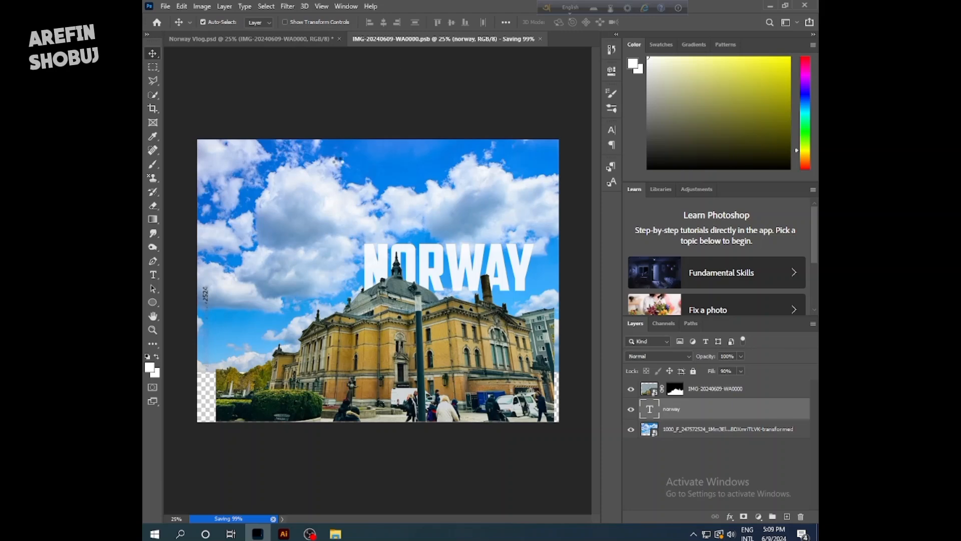
left_click(293, 40)
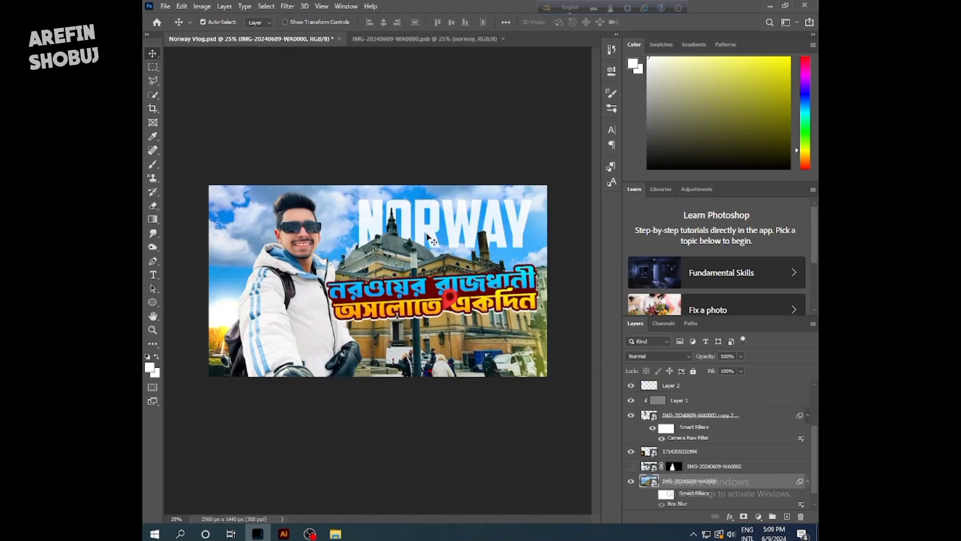
Set the NORWAY text's horizontal scale to 150% in the building smart object
left_click(413, 41)
double_click(654, 411)
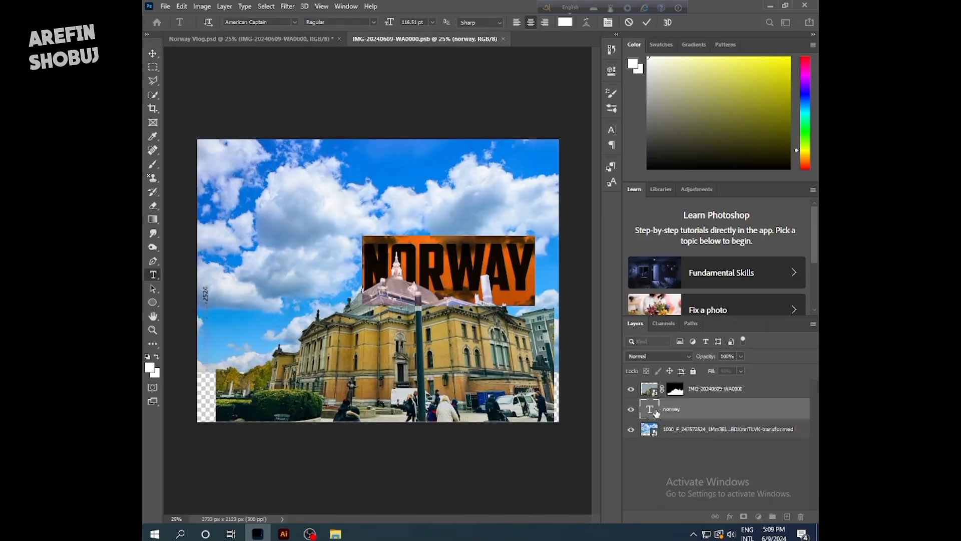
left_click(611, 131)
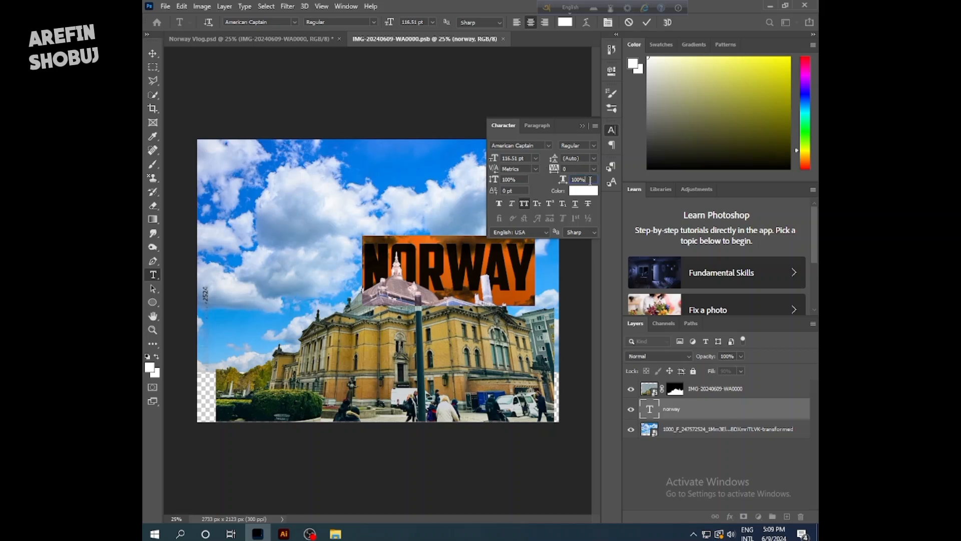
left_click_drag(590, 181, 548, 176)
type("150")
key("Return")
left_click(646, 23)
key("v")
left_click(613, 130)
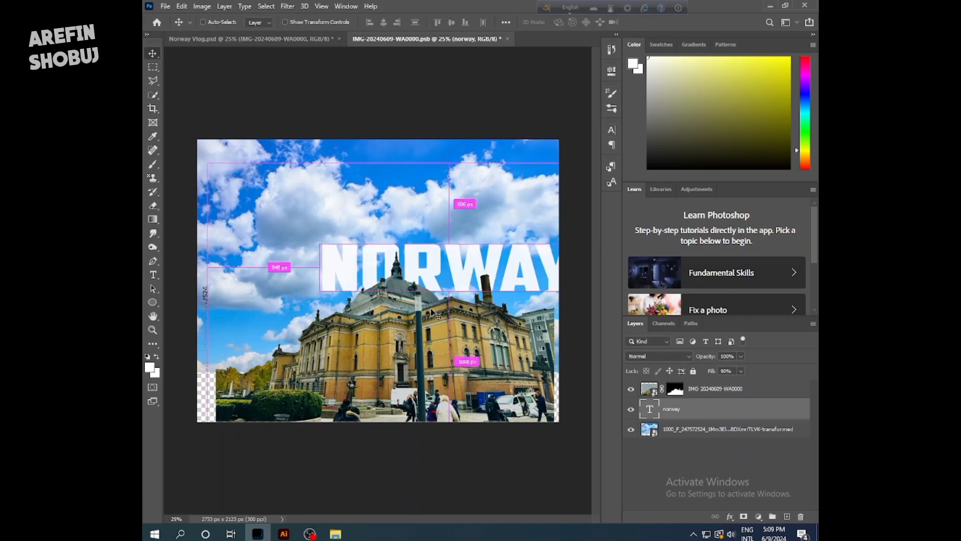
Shrink the widened NORWAY text to fit inside the image above the roof and save the smart object to update the thumbnail
key("ctrl+t")
left_click_drag(578, 236, 543, 253)
left_click_drag(434, 266, 443, 261)
left_click(666, 22)
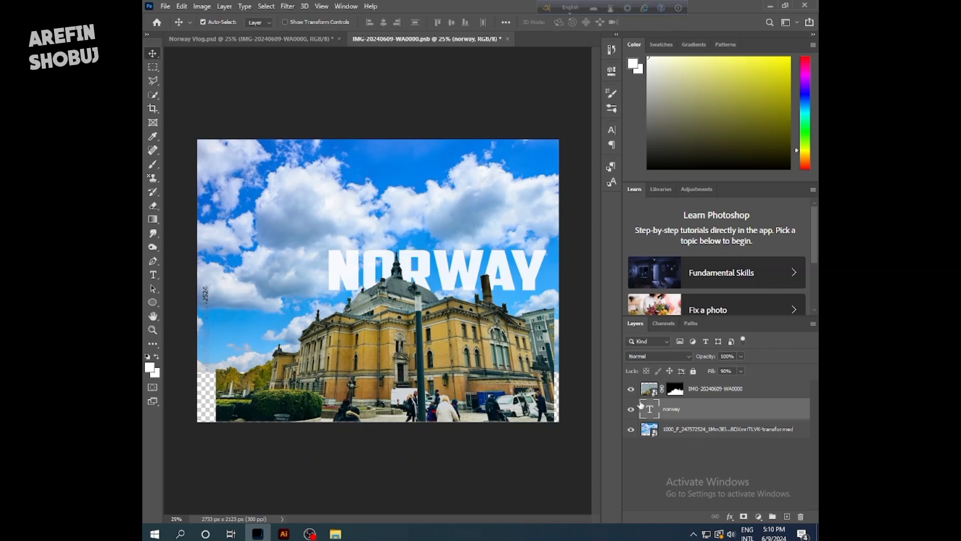
key("ctrl+s")
key("ctrl+Tab")
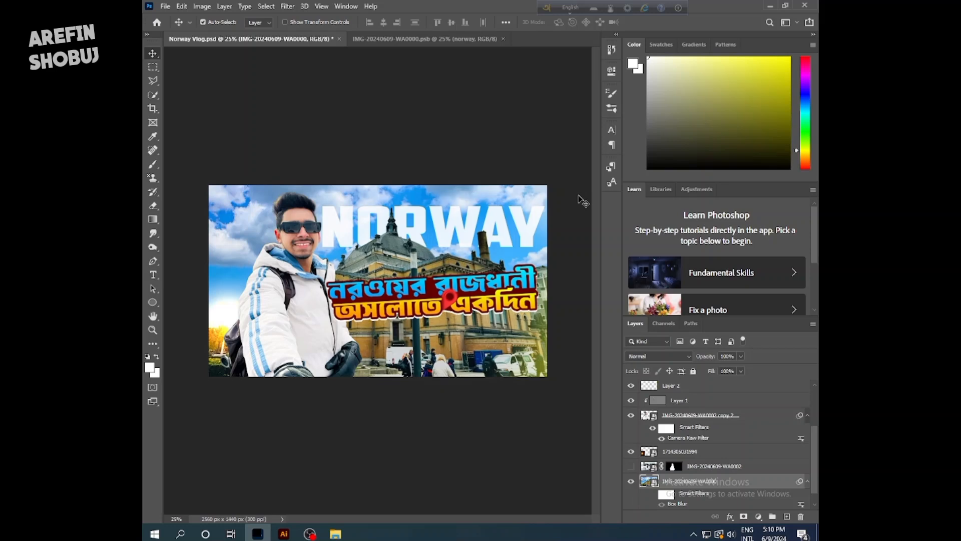
Rotate the NORWAY text slightly counter-clockwise in the building smart object and adjust its position behind the roof
left_click(702, 386)
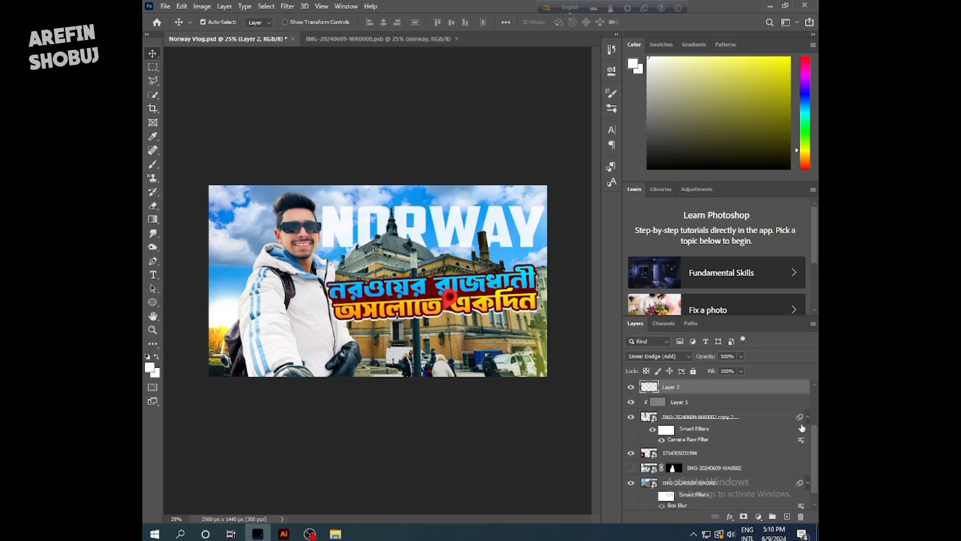
scroll(676, 440, "down", 1)
left_click(411, 38)
key("ctrl+t")
left_click_drag(564, 230, 563, 225)
left_click_drag(472, 256, 472, 273)
left_click(666, 22)
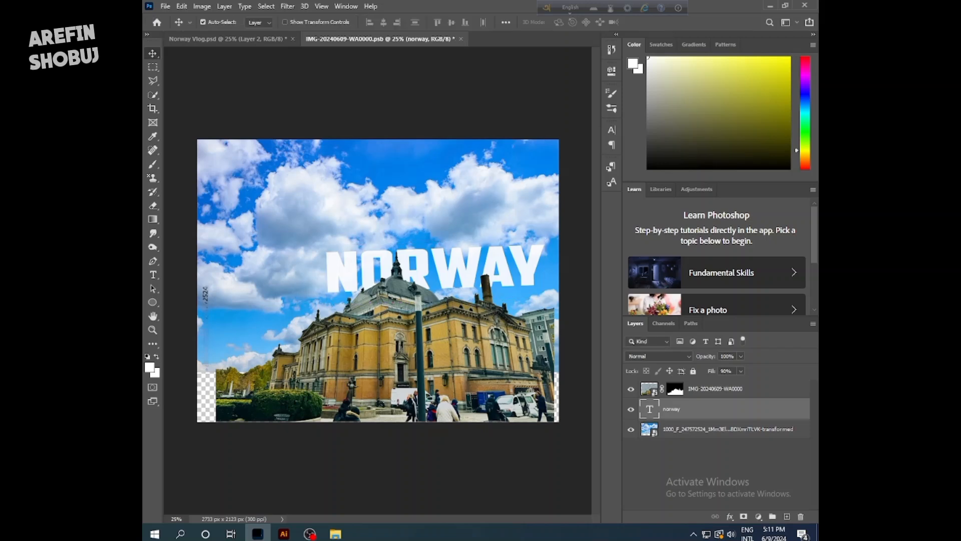
Save the building smart object with the rotated NORWAY text and return to the Norway Vlog thumbnail document
key("ctrl+s")
left_click(264, 40)
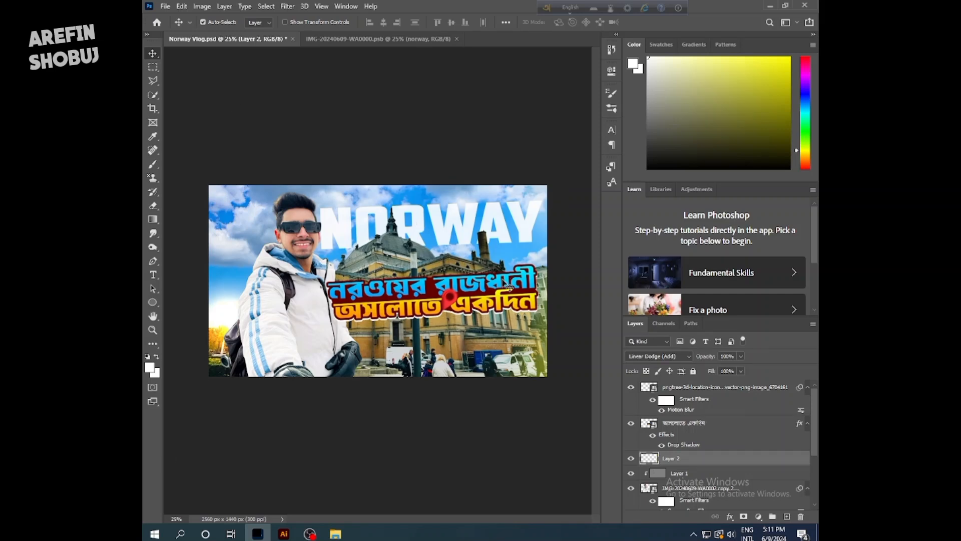
left_click_drag(457, 227, 448, 229)
key("ctrl+s")
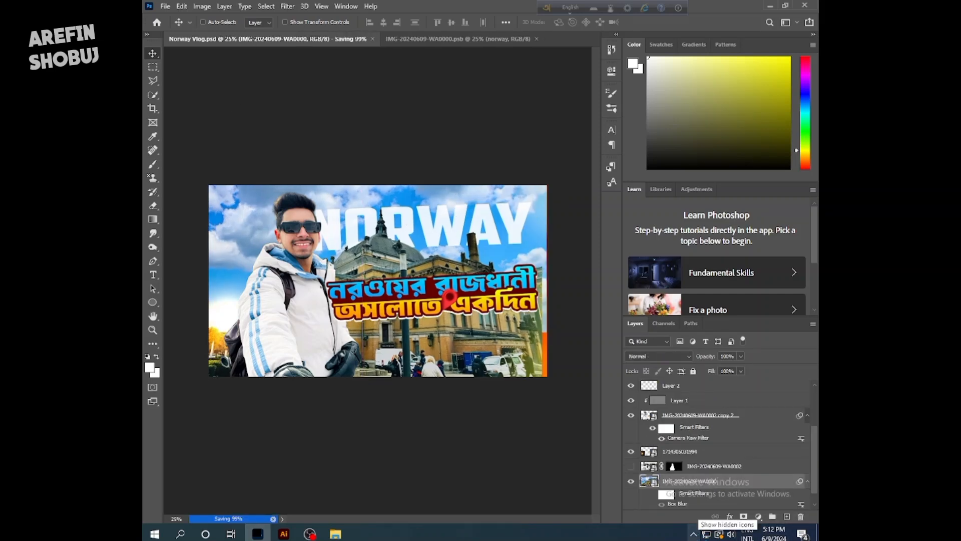
key("ctrl+z")
key("ctrl+s")
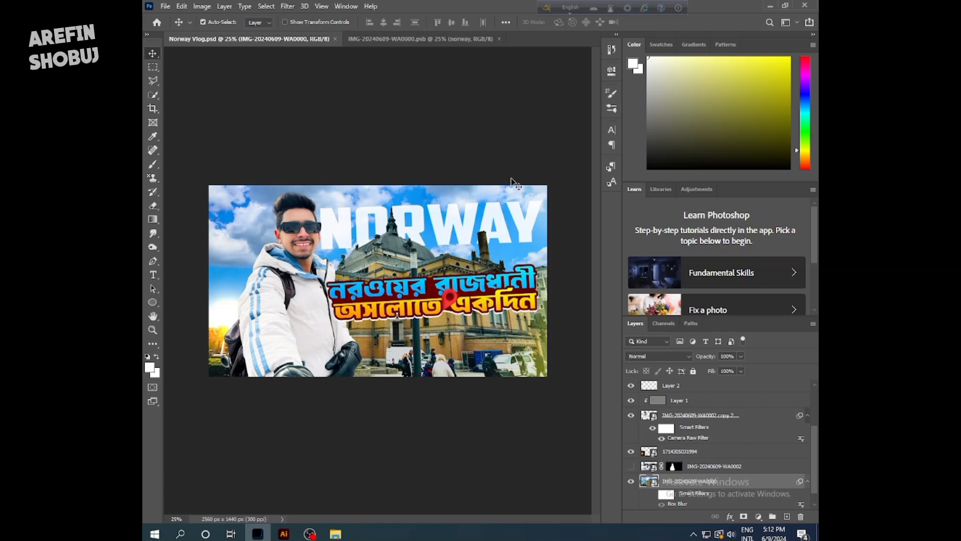
Add a new empty layer above the Bengali title layer and clip it to the title
left_click_drag(815, 448, 814, 399)
left_click(766, 387)
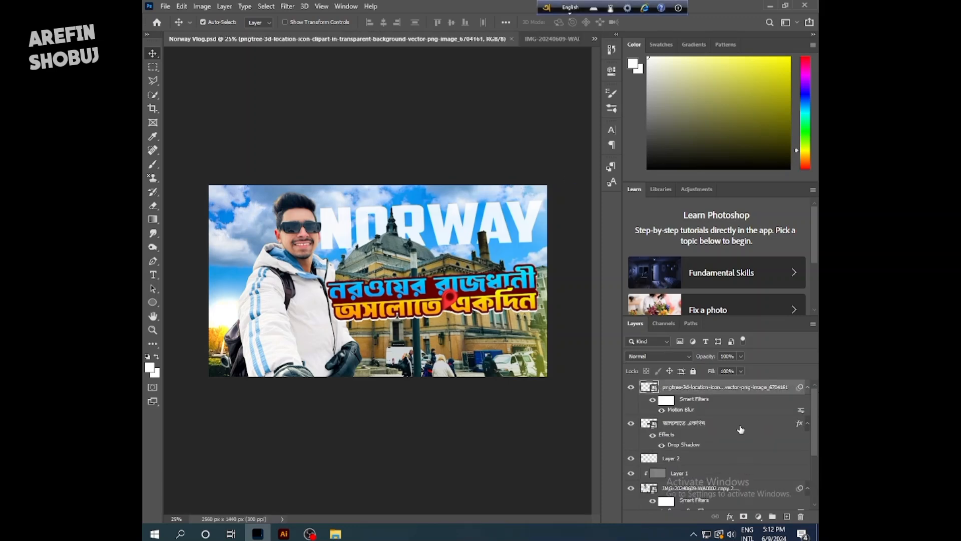
left_click(740, 425)
left_click(787, 516)
right_click(751, 424)
left_click(691, 277)
Paint soft yellow and cyan glows over the Bengali title on the clipped layer, sampling the cyan from the title's upper line
left_click(789, 58)
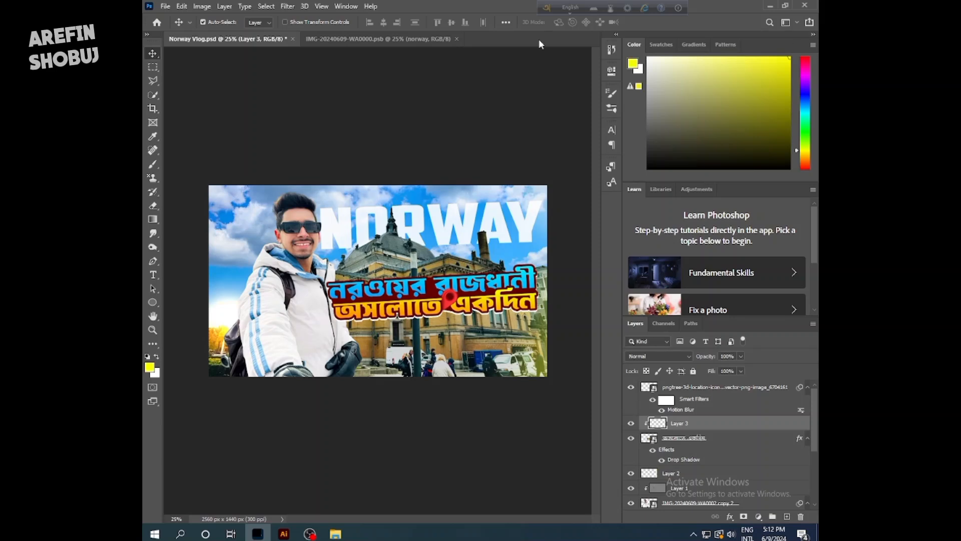
right_click(152, 164)
left_click(181, 164)
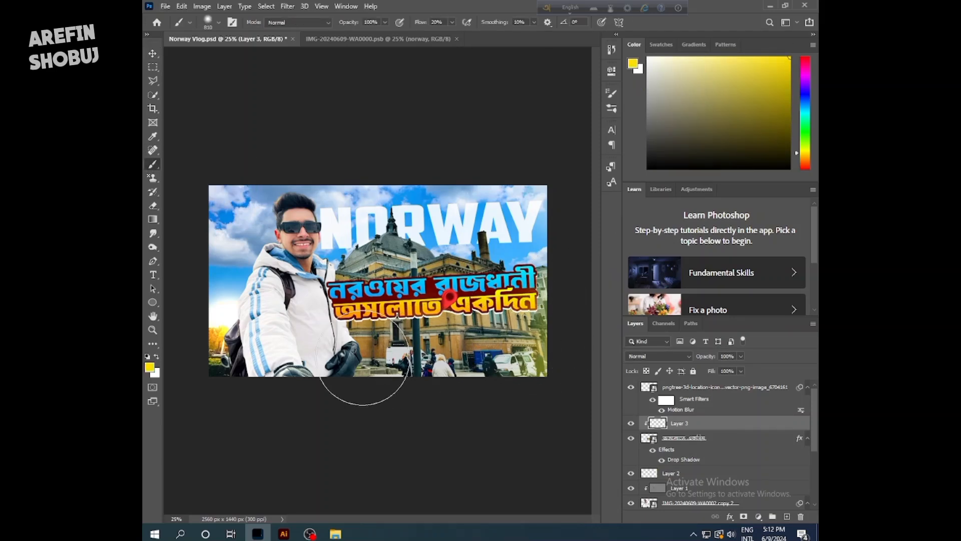
key("alt")
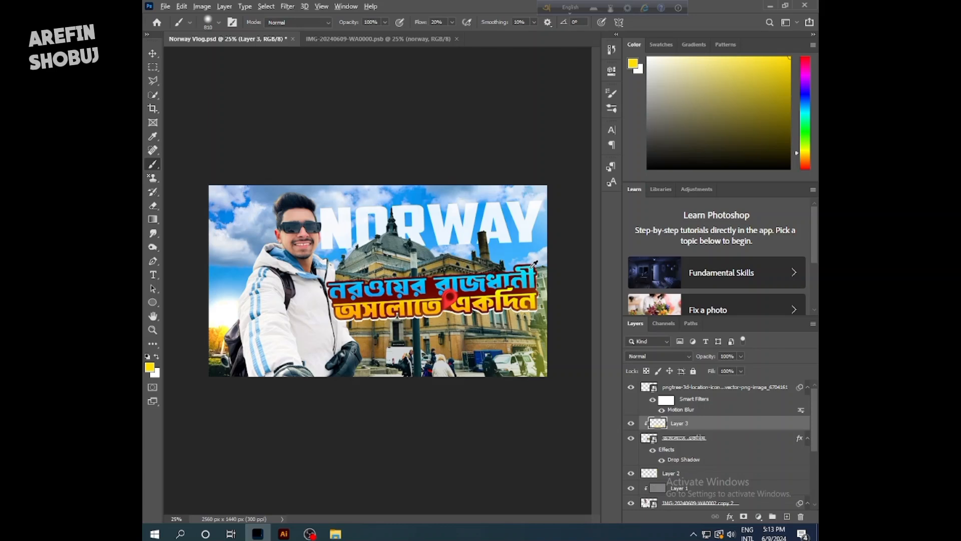
left_click(531, 267, "alt")
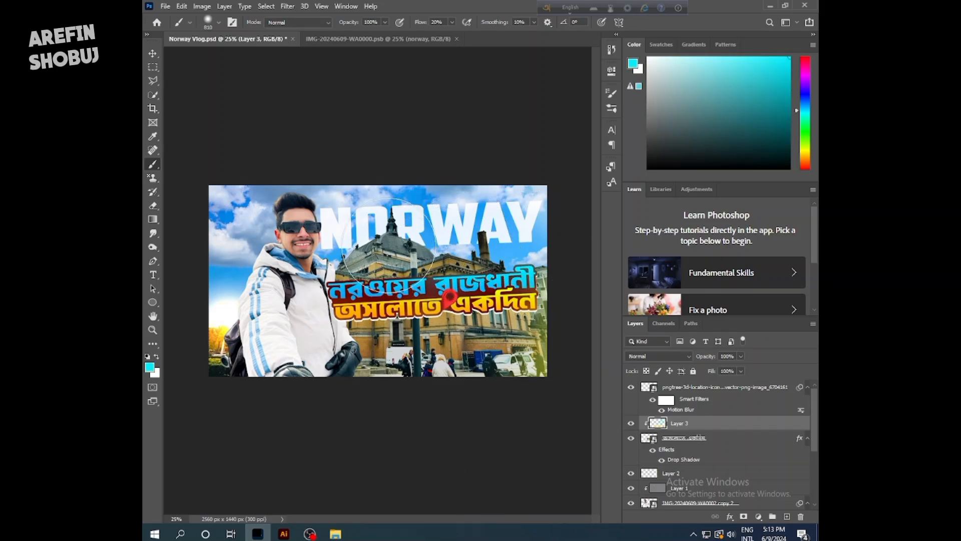
Toggle the painted glow layer's visibility to compare the title with and without it, leave it visible and save the document
left_click(630, 424)
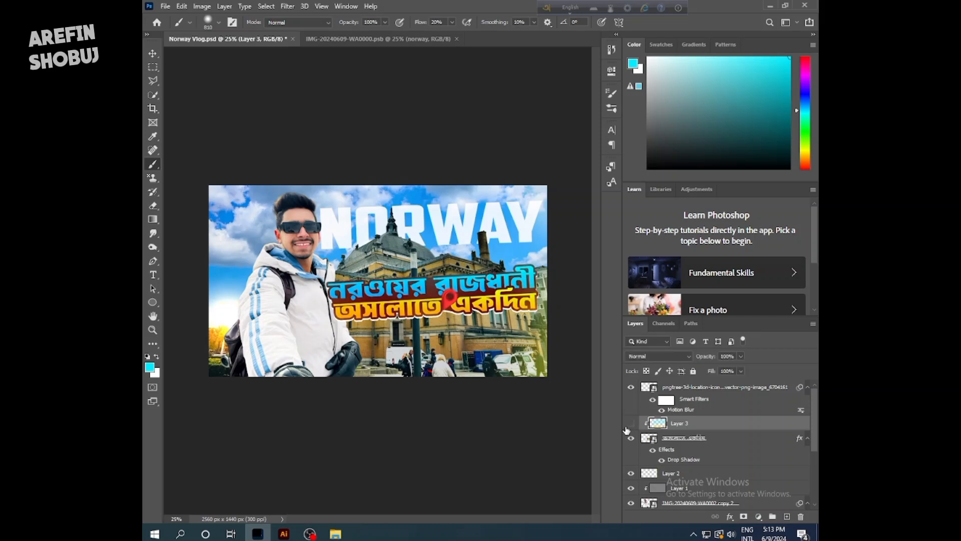
left_click(627, 427)
left_click(627, 427)
left_click(627, 427)
key("ctrl+s")
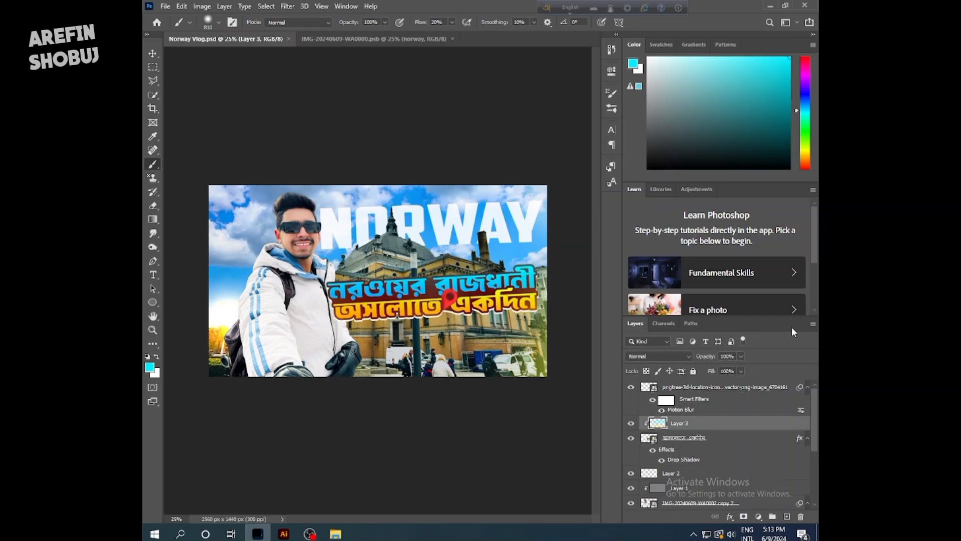
Save a JPEG copy of the finished thumbnail as Norway Vlog 01 in the PROJECTS folder
left_click(744, 397)
key("v")
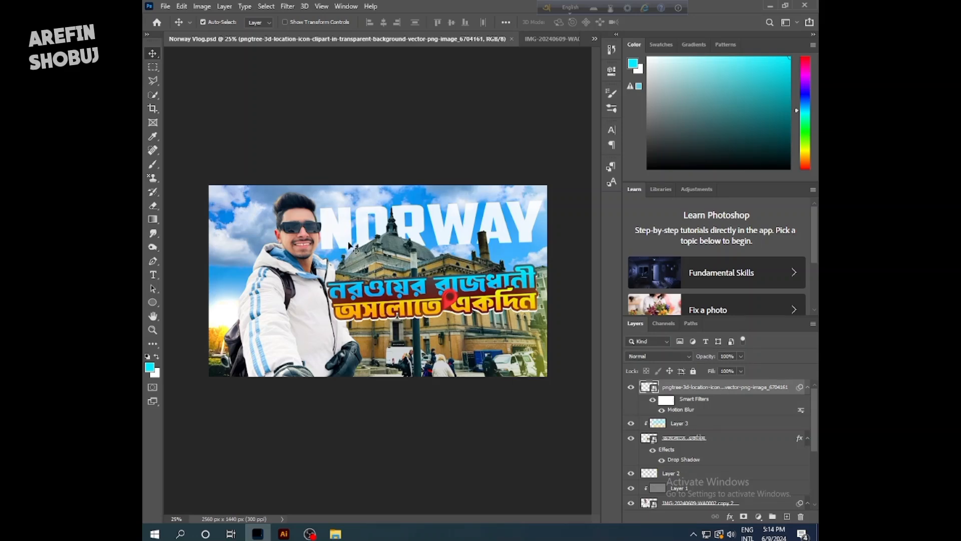
left_click(164, 6)
left_click(243, 152)
left_click(509, 363)
left_click(285, 216)
type("01")
left_click(309, 231)
left_click(351, 297)
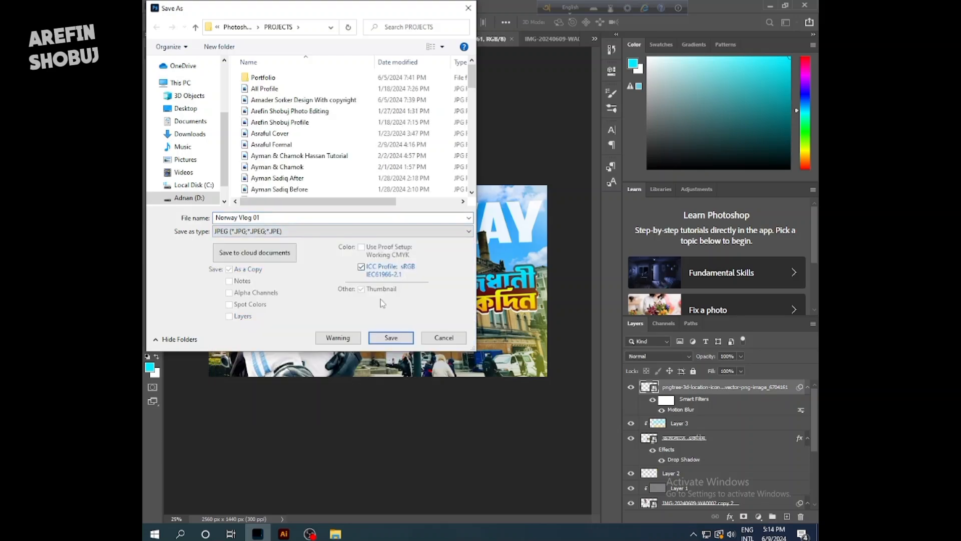
key("Return")
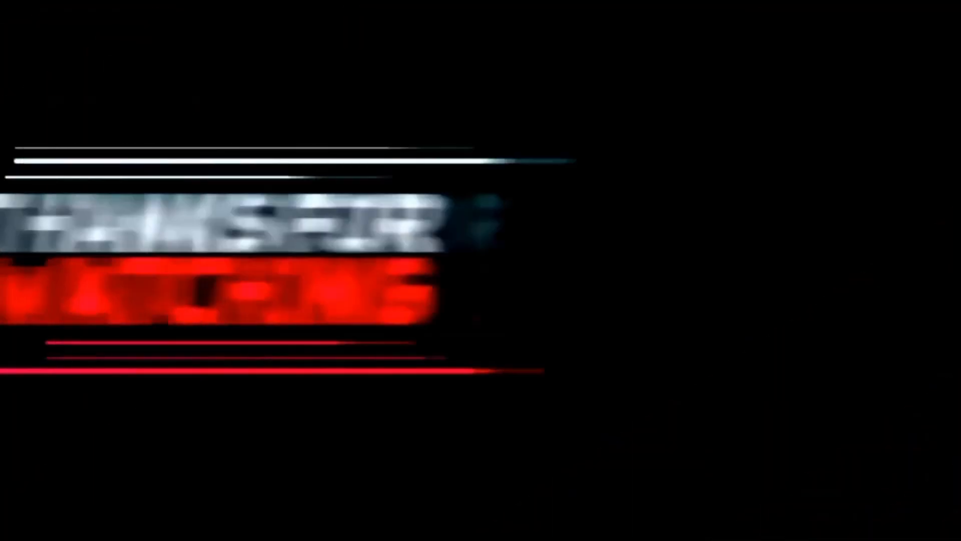